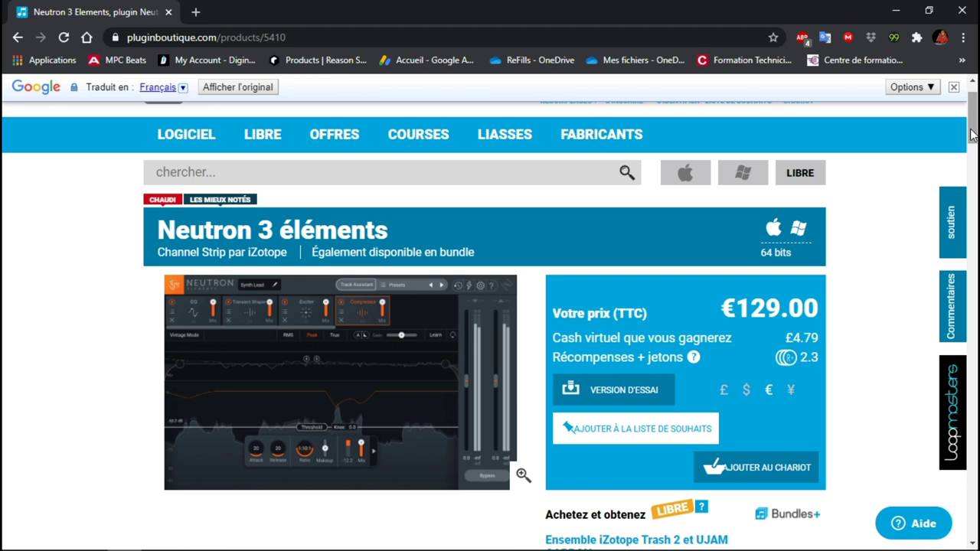
Review the Neutron 3 Elements product page, including its price, description, features and system requirements.
mouse_move(973, 134)
mouse_down()
mouse_move(972, 157)
mouse_move(972, 139)
mouse_up()
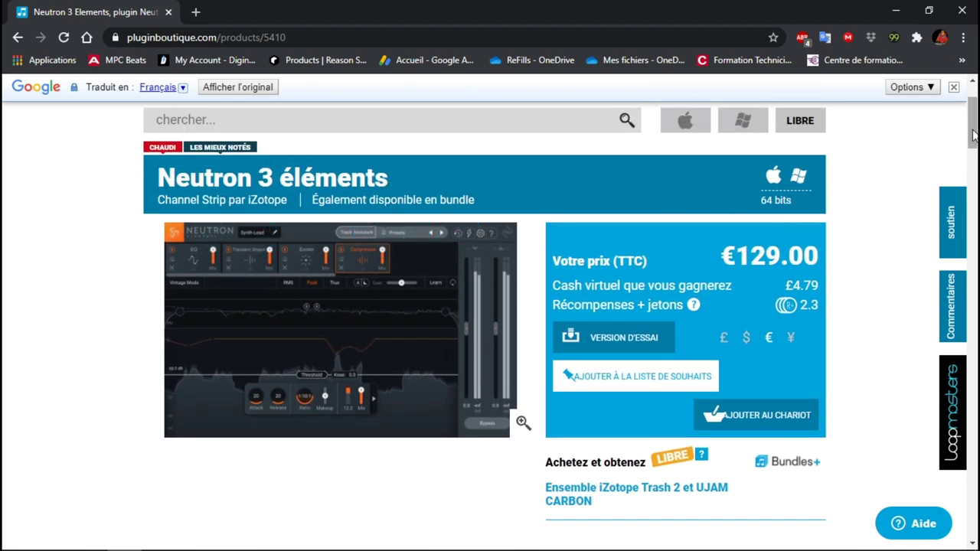
scroll(974, 135, down, 6)
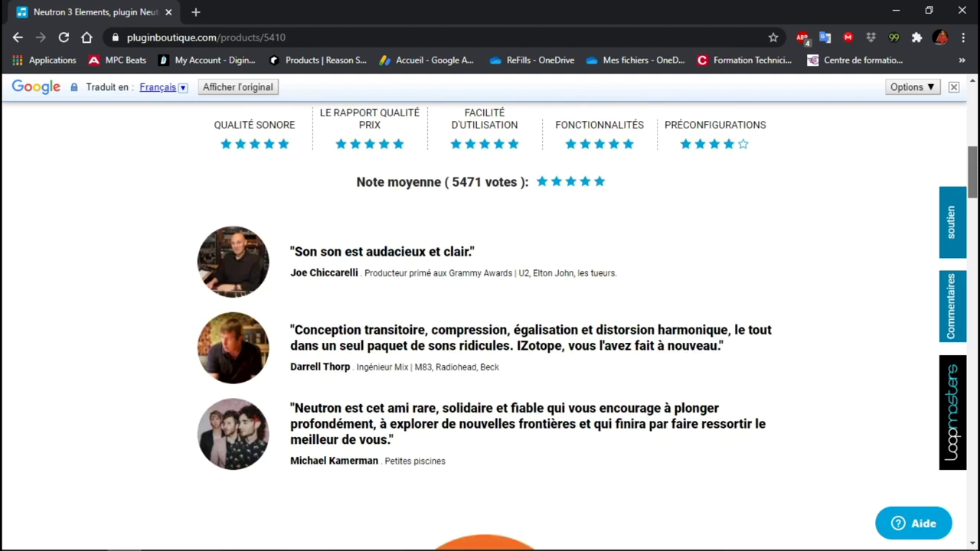
scroll(490, 329, down, 6)
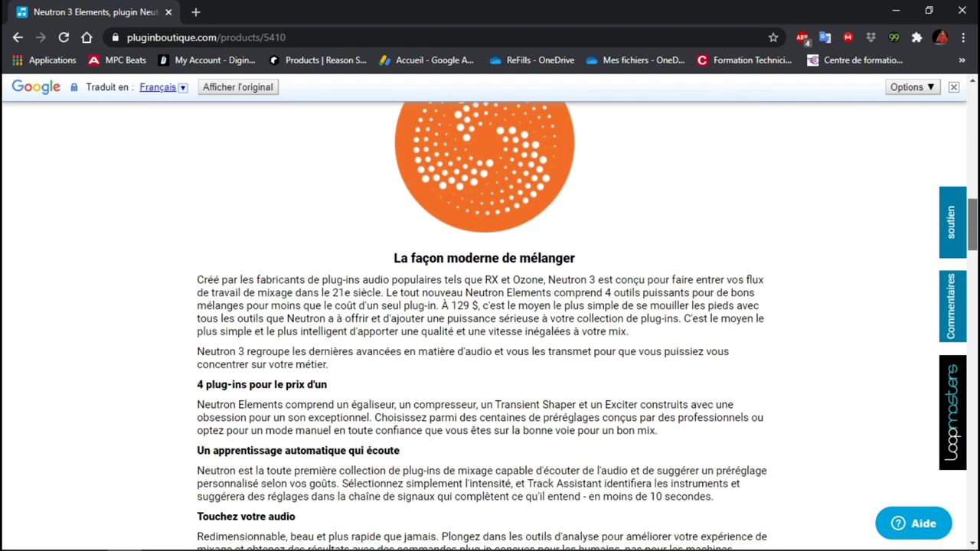
scroll(490, 329, down, 3)
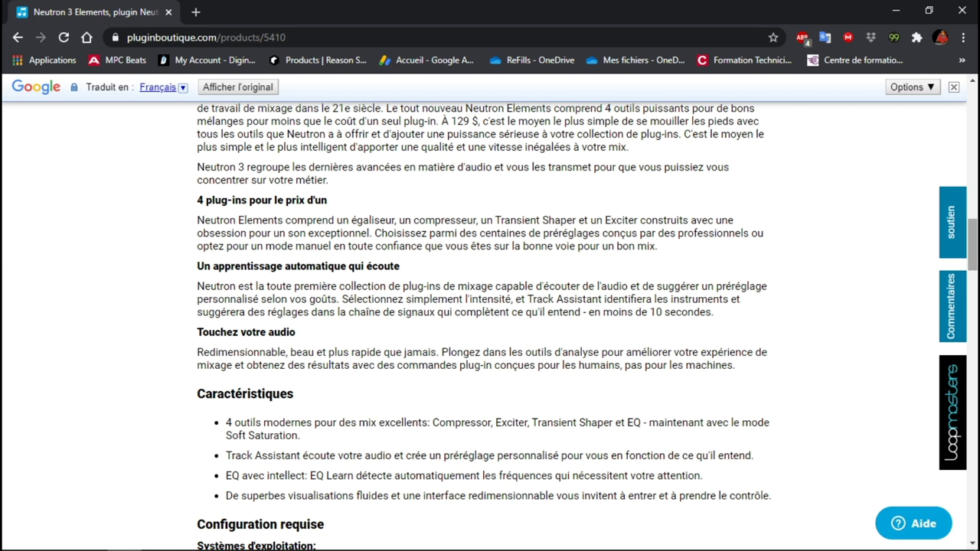
drag(974, 259, 973, 285)
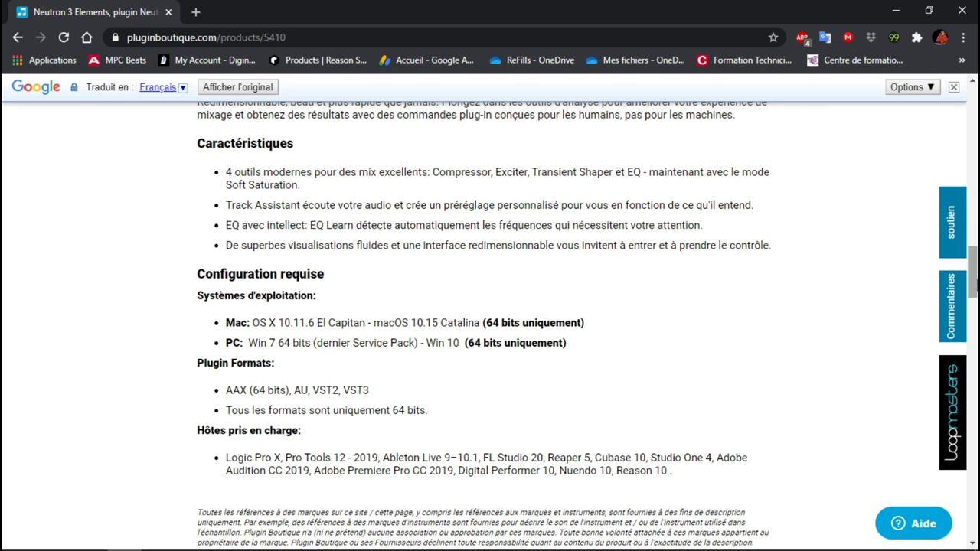
drag(974, 280, 937, 192)
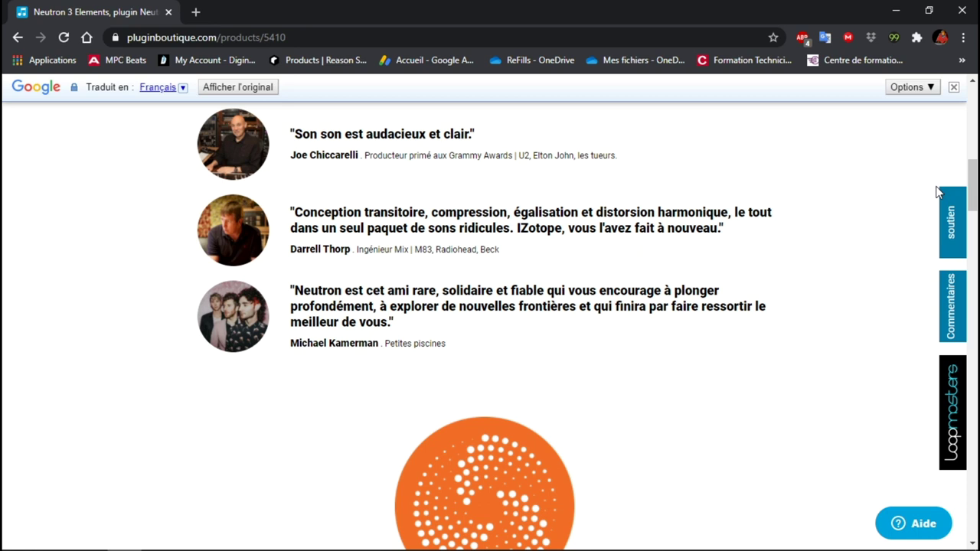
drag(973, 179, 959, 115)
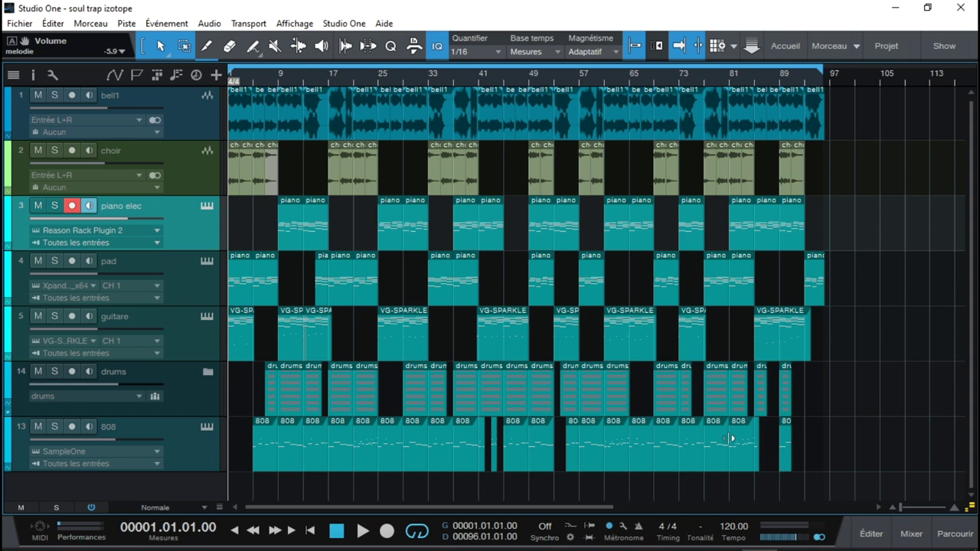
Play the song with the mixer shown and disarm recording on the piano elec track.
key(space)
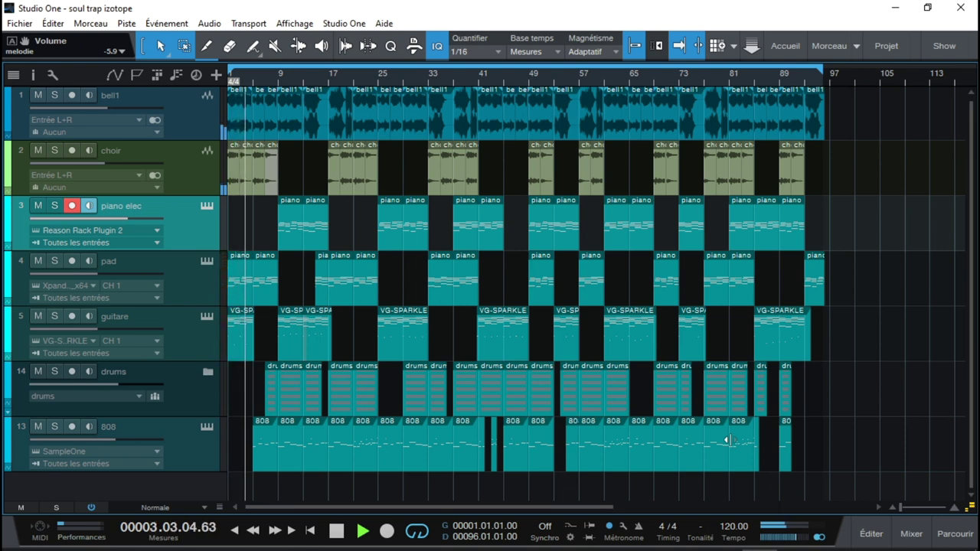
click(914, 536)
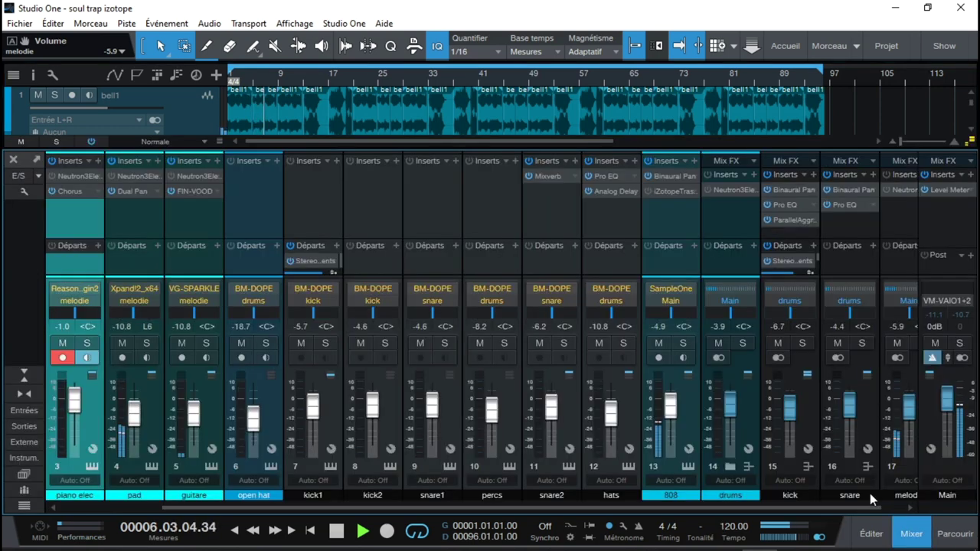
click(64, 358)
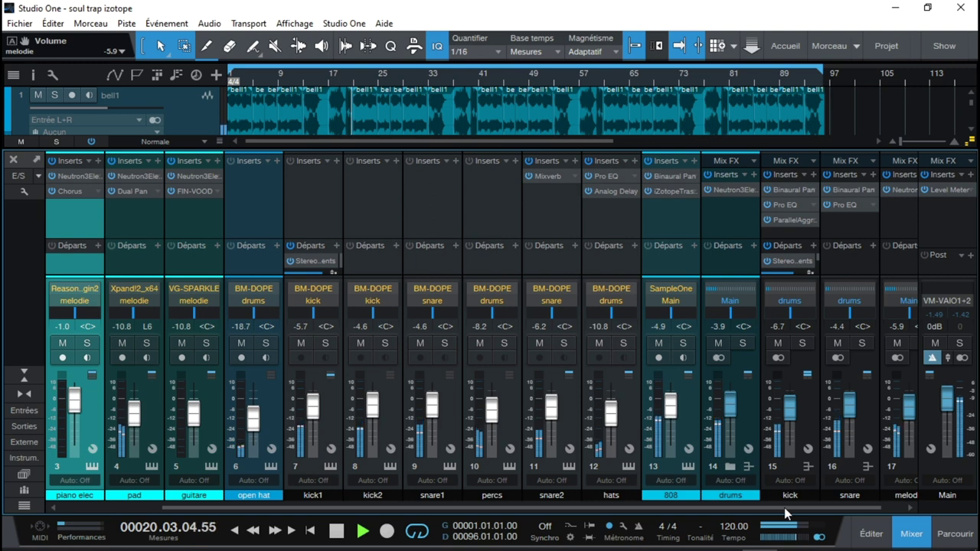
Check the channel levels across the mixer and the Main bus's Level Meter during playback, and stop the song.
drag(796, 507, 831, 511)
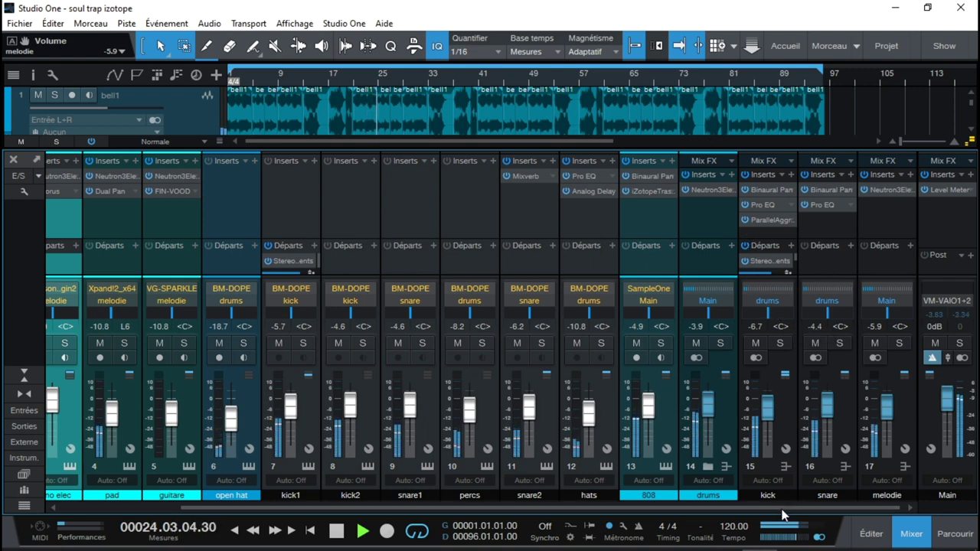
drag(783, 512, 647, 513)
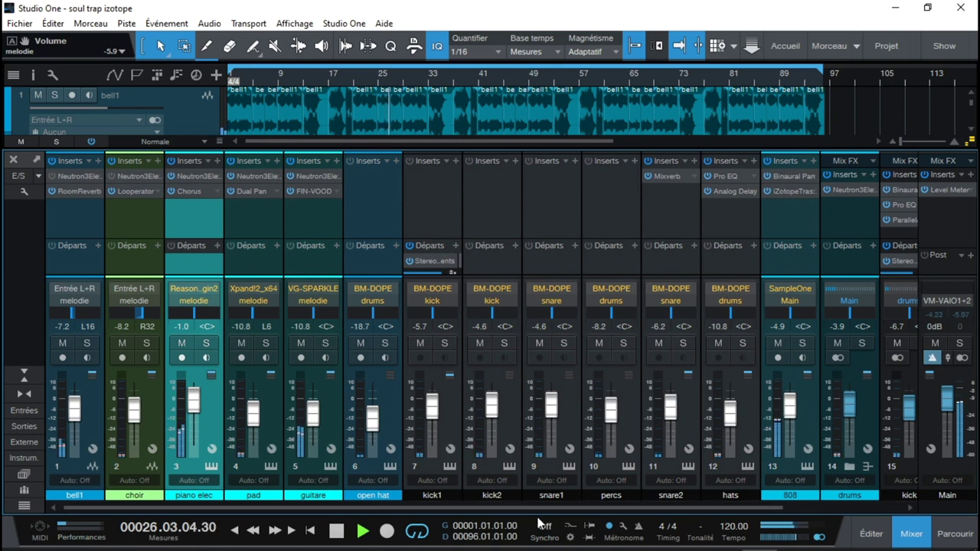
click(958, 328)
click(947, 190)
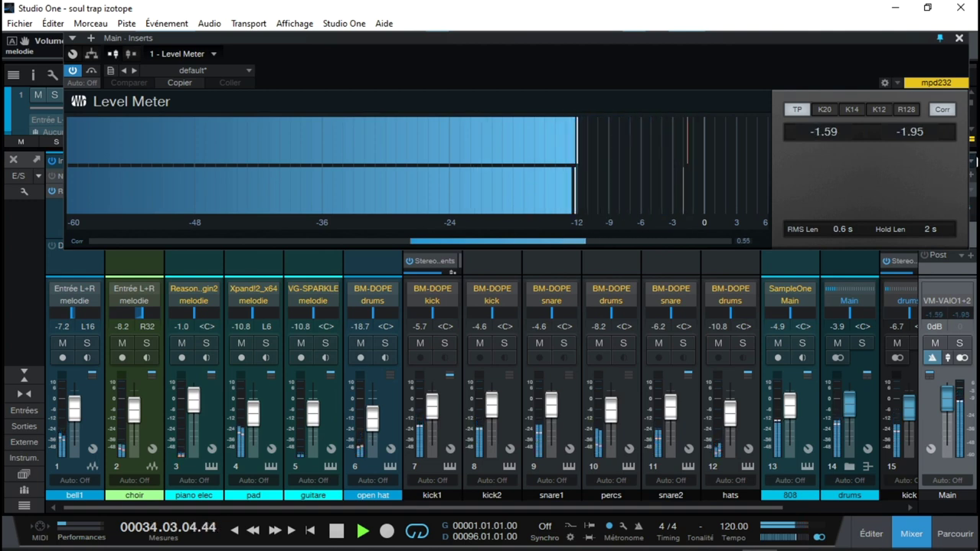
click(960, 38)
key(space)
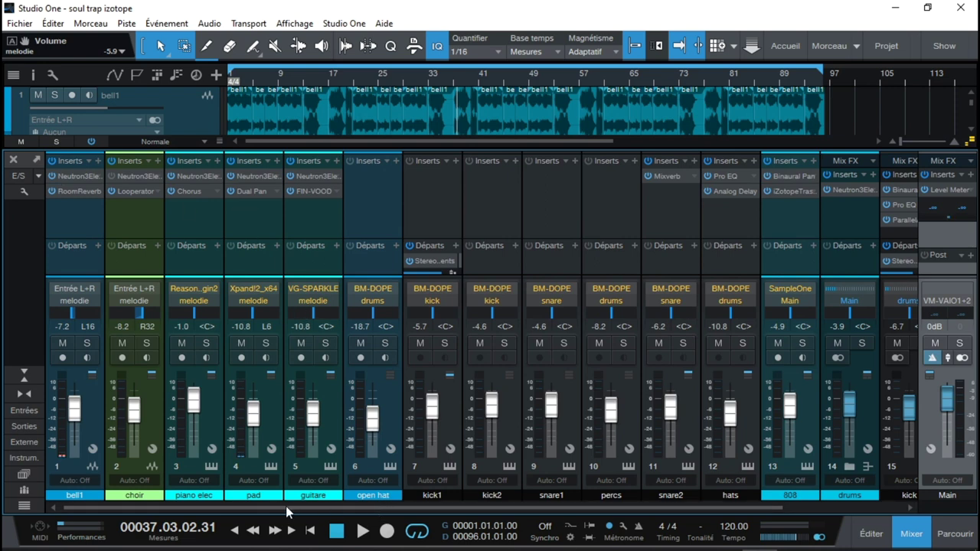
Audition the bell1 track soloed from the start of the song and open its Neutron 3 Elements insert.
click(87, 344)
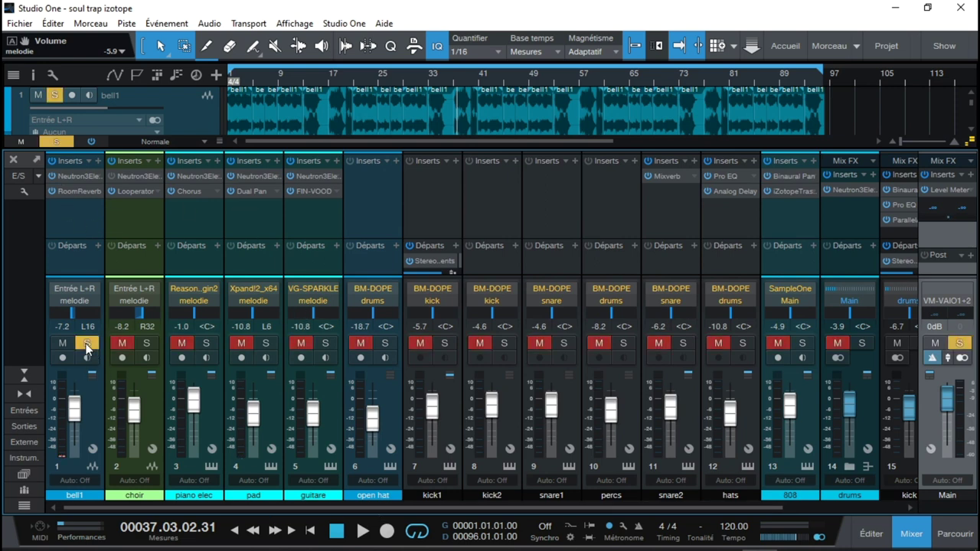
key(comma)
key(space)
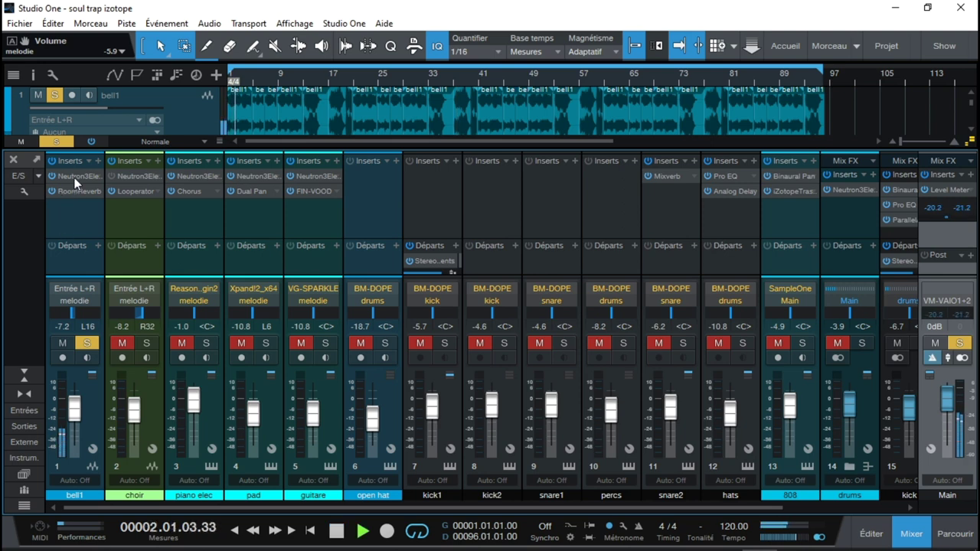
key(space)
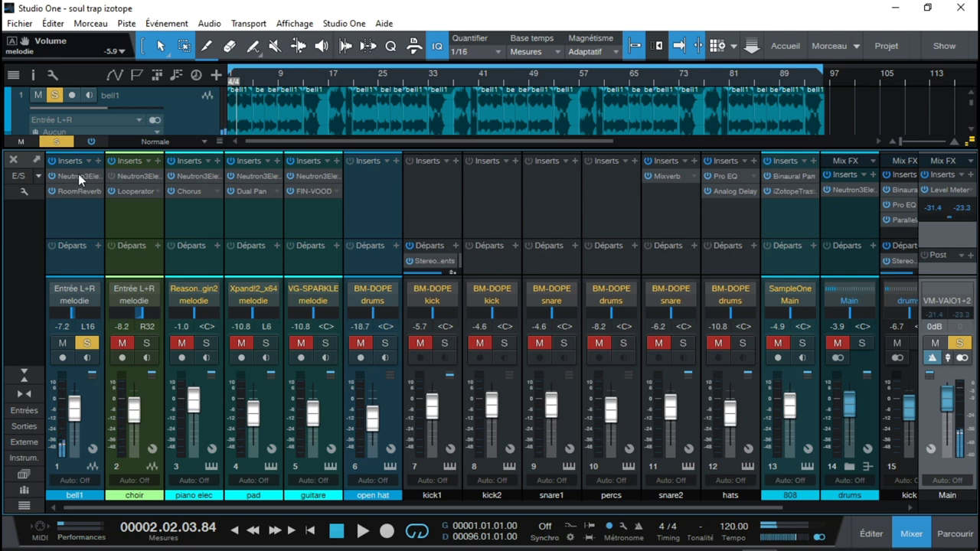
click(78, 175)
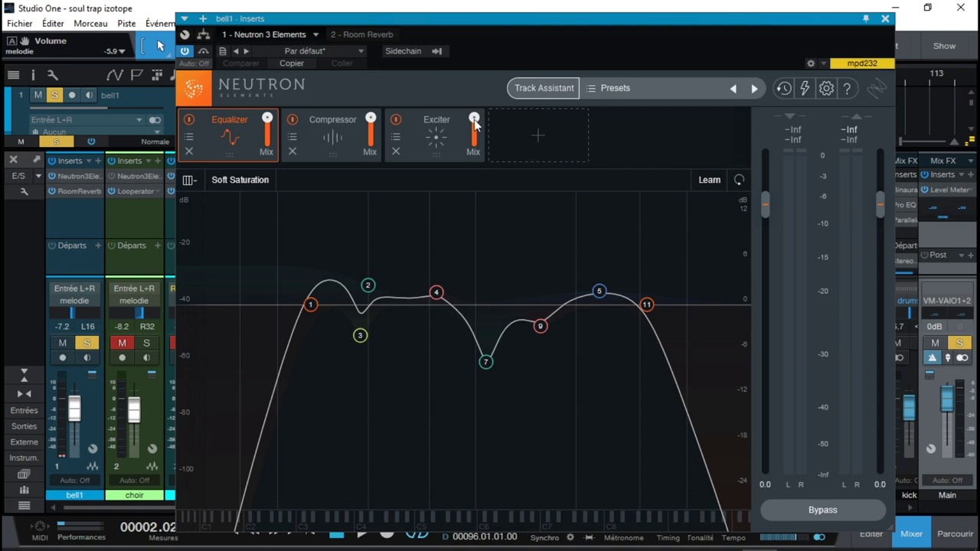
Add a Transient Shaper module to the end of the Neutron chain and remove it again.
click(540, 131)
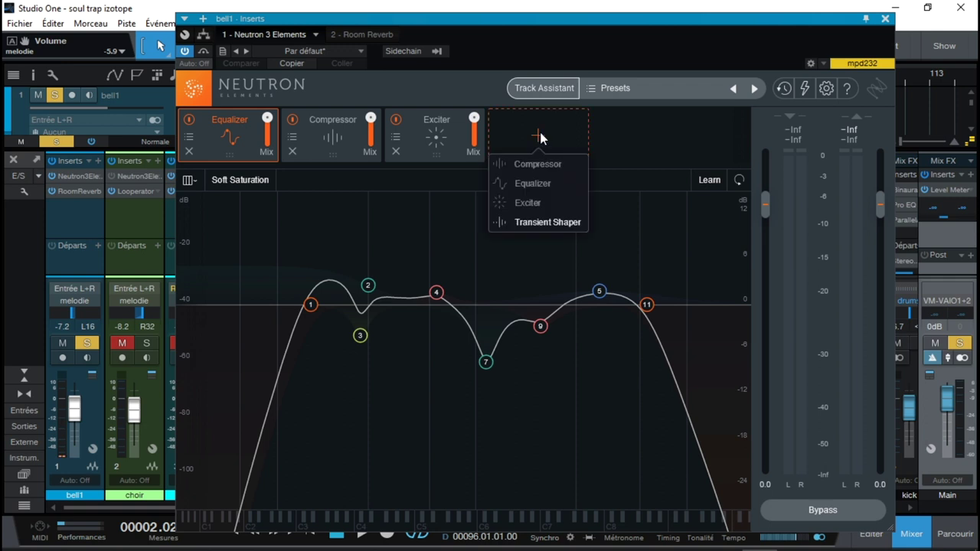
click(533, 222)
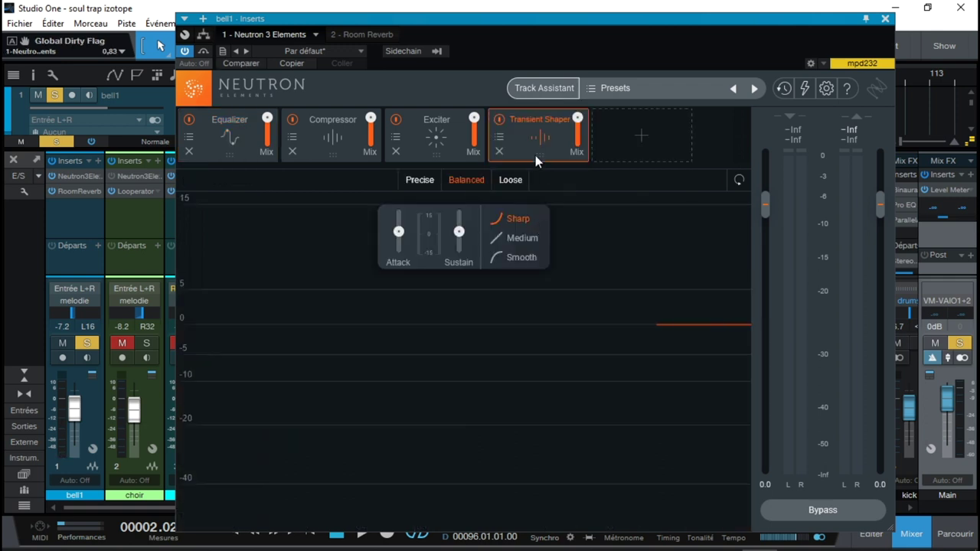
drag(544, 140, 624, 147)
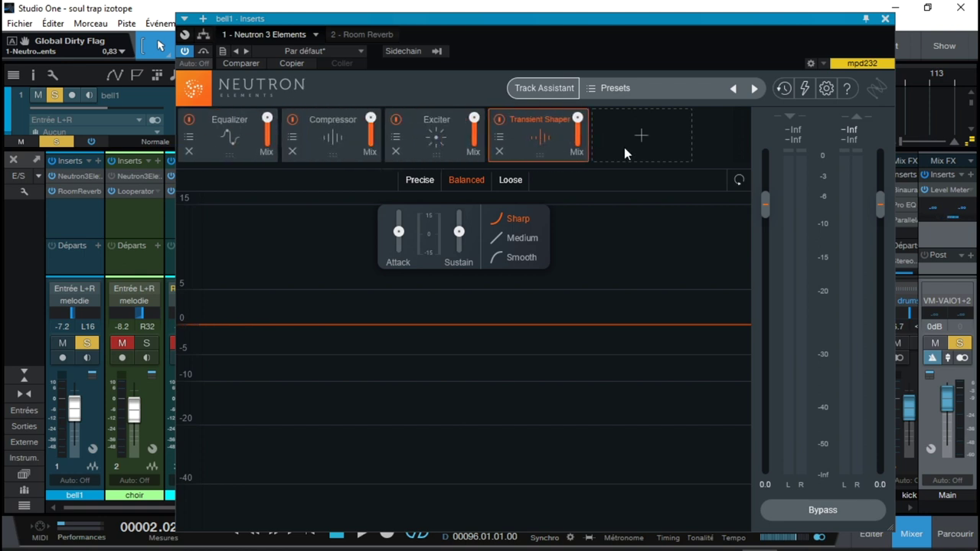
click(499, 152)
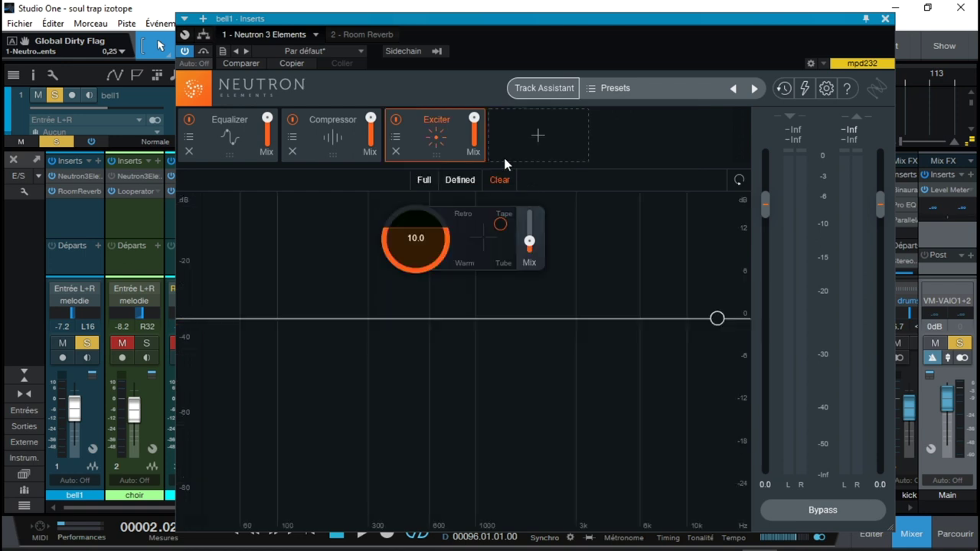
Examine the Equalizer module's curve and the filter types available for band 1, leaving the Flat Highpass selected.
click(233, 129)
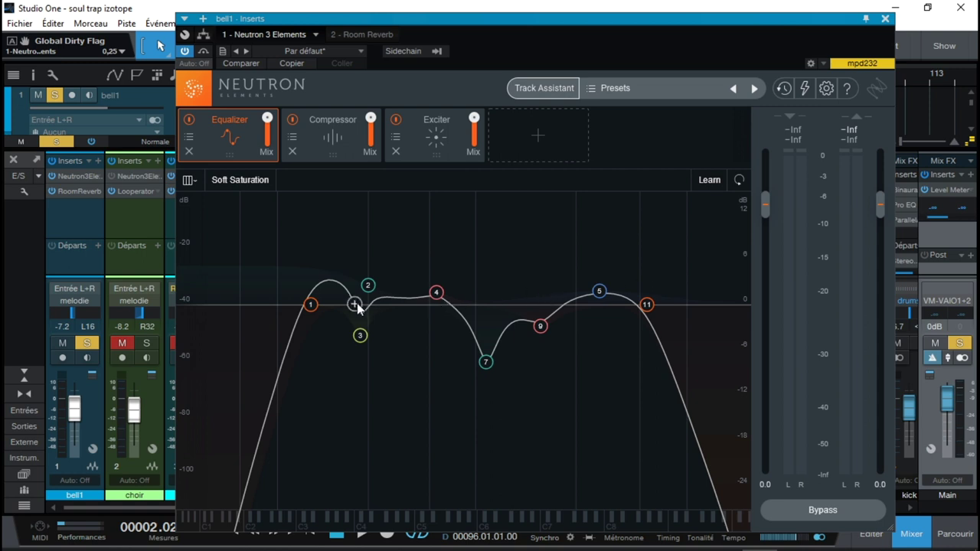
click(312, 305)
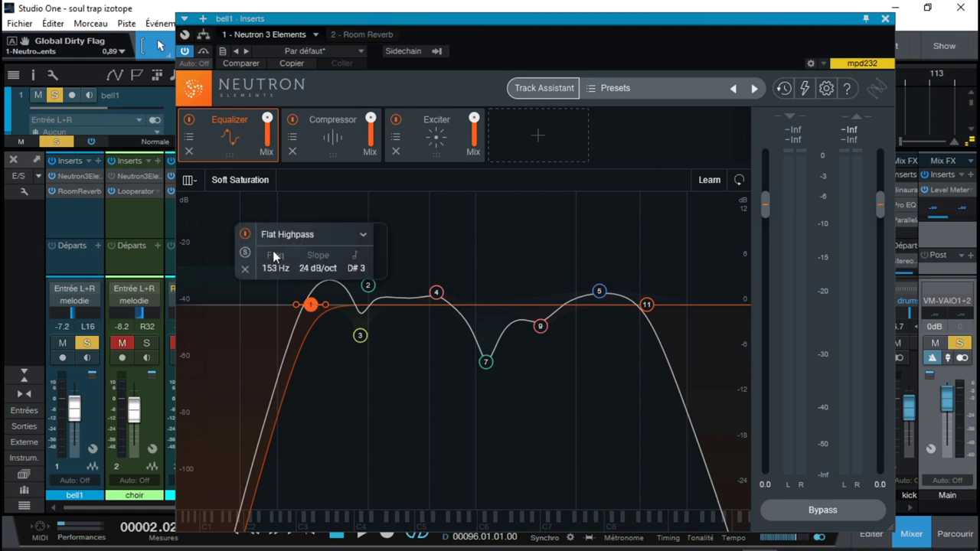
click(363, 236)
mouse_move(298, 264)
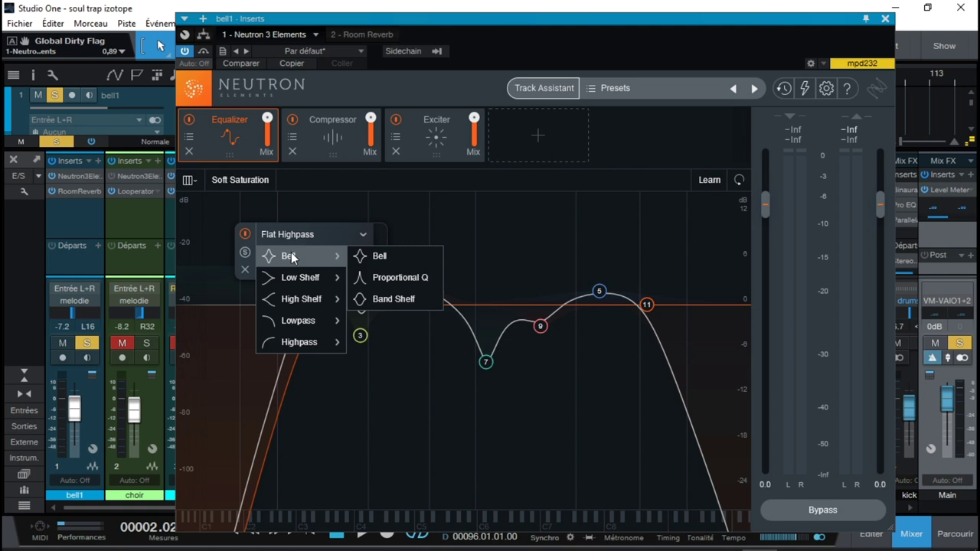
mouse_move(301, 299)
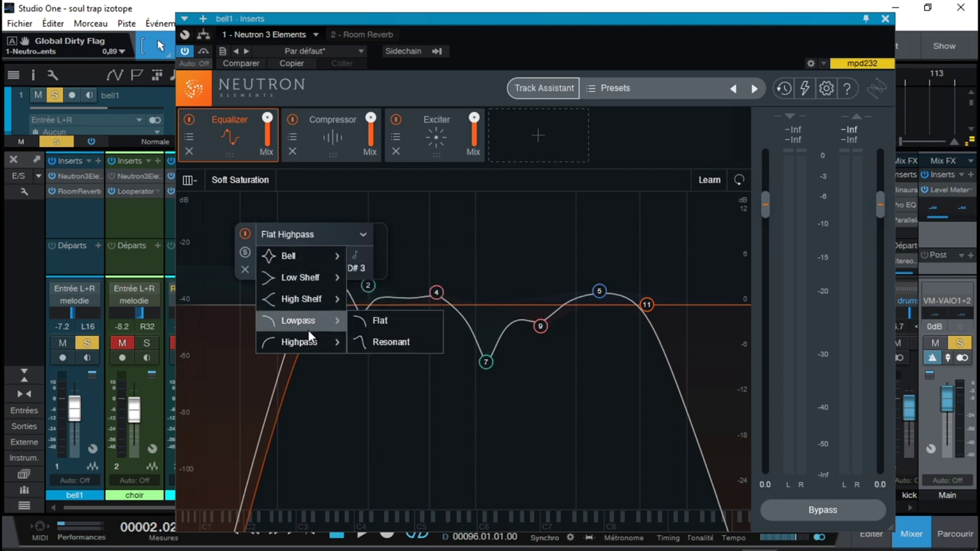
mouse_move(308, 344)
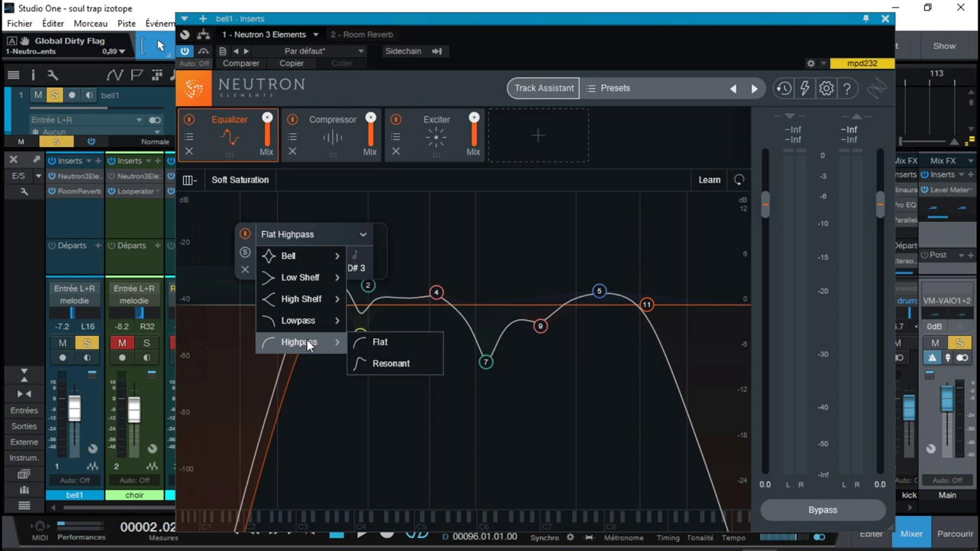
click(598, 223)
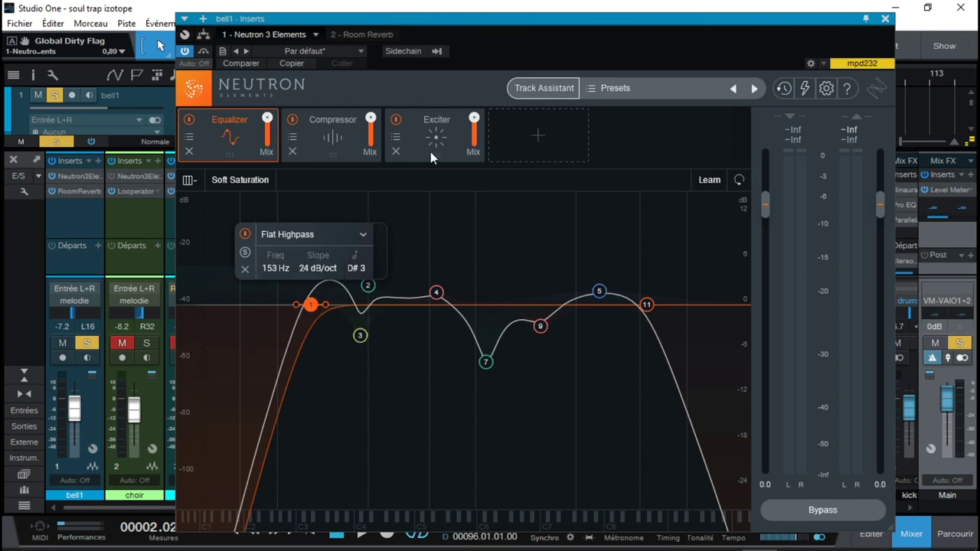
Examine the Compressor module's controls and the tracks available as sidechain sources, leaving the plug-in's sidechain off.
click(324, 134)
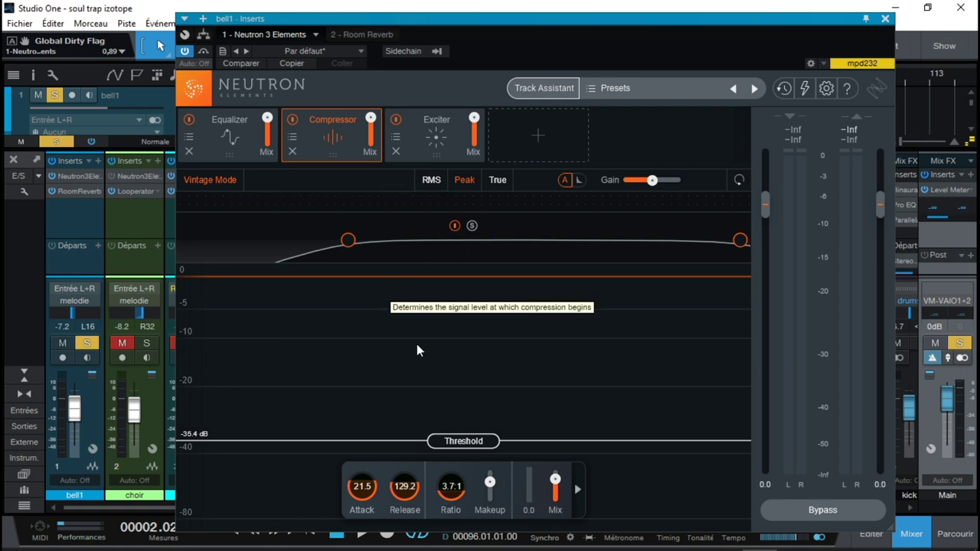
click(578, 491)
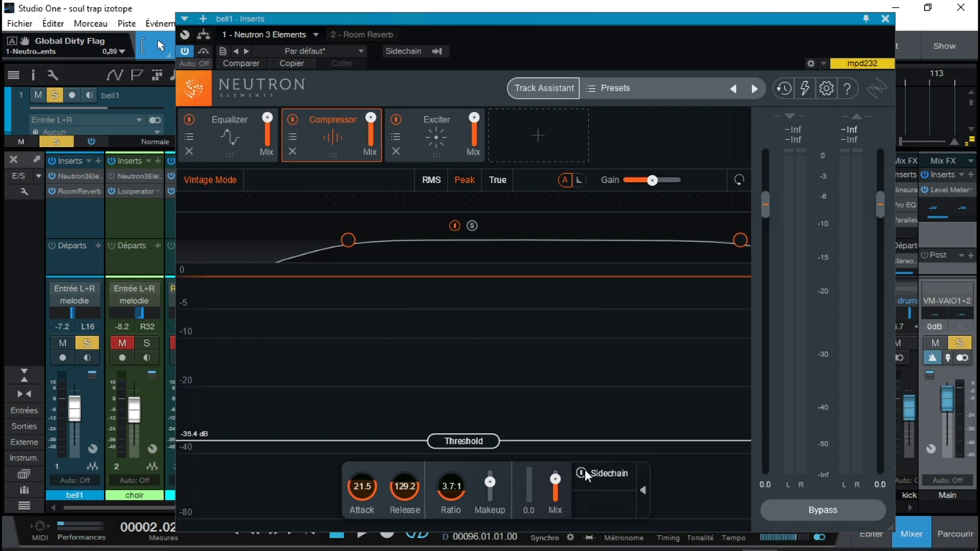
click(403, 51)
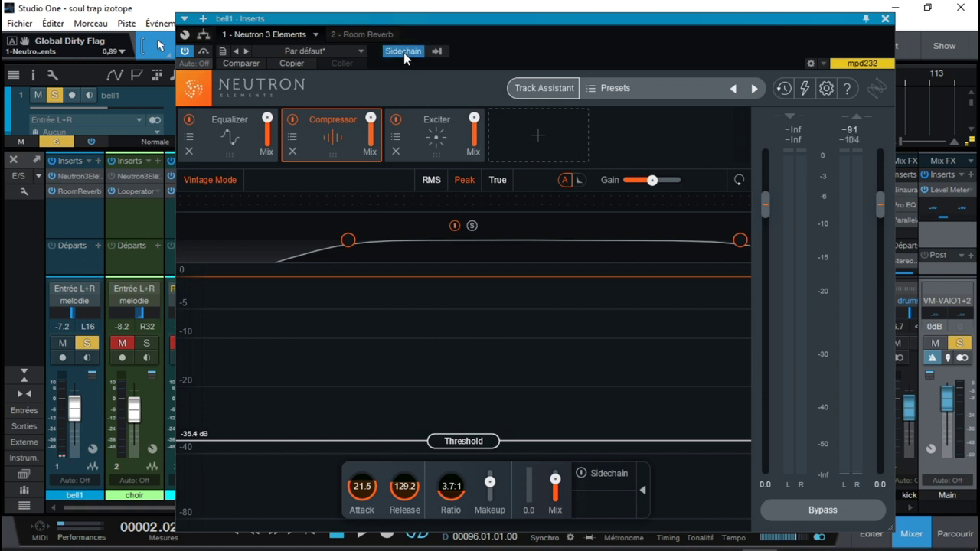
click(443, 48)
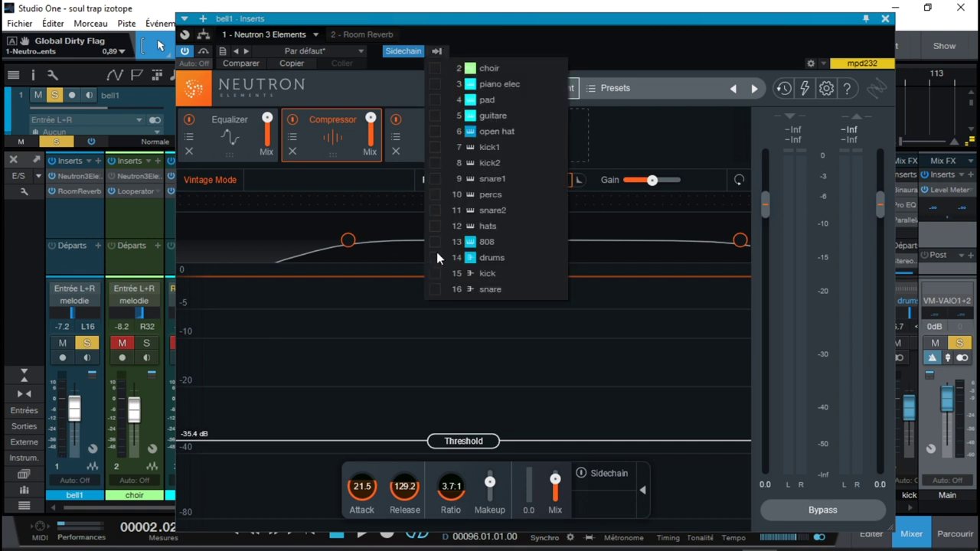
click(402, 48)
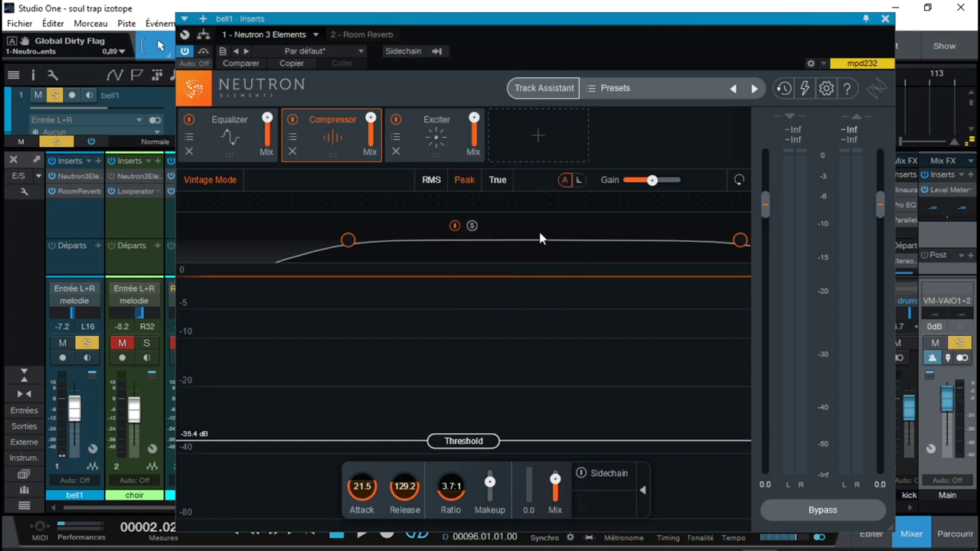
Examine the Exciter module's harmonic profile pad and Mix control.
click(434, 148)
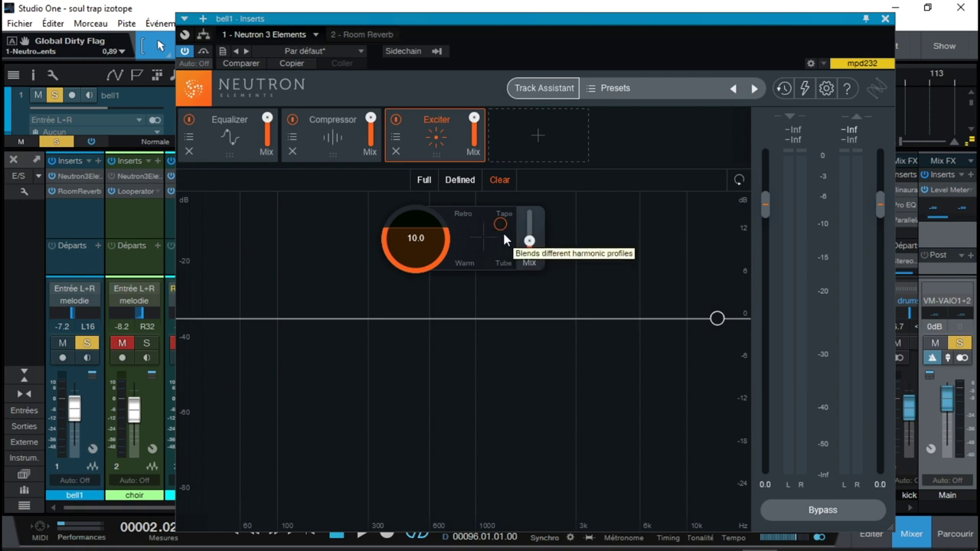
mouse_move(529, 242)
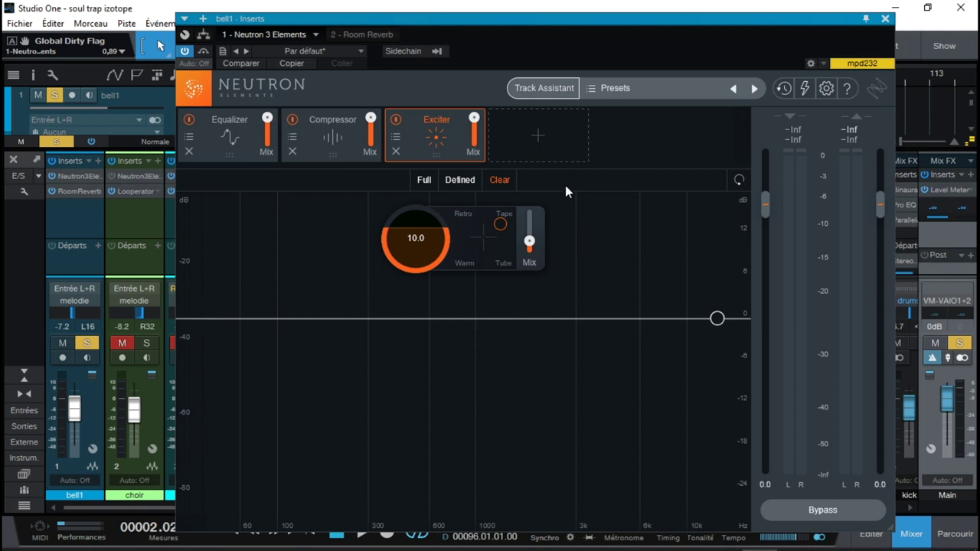
Add a Transient Shaper after the Exciter to view its attack, sustain and contour controls, remove it and close the plug-in window.
click(539, 135)
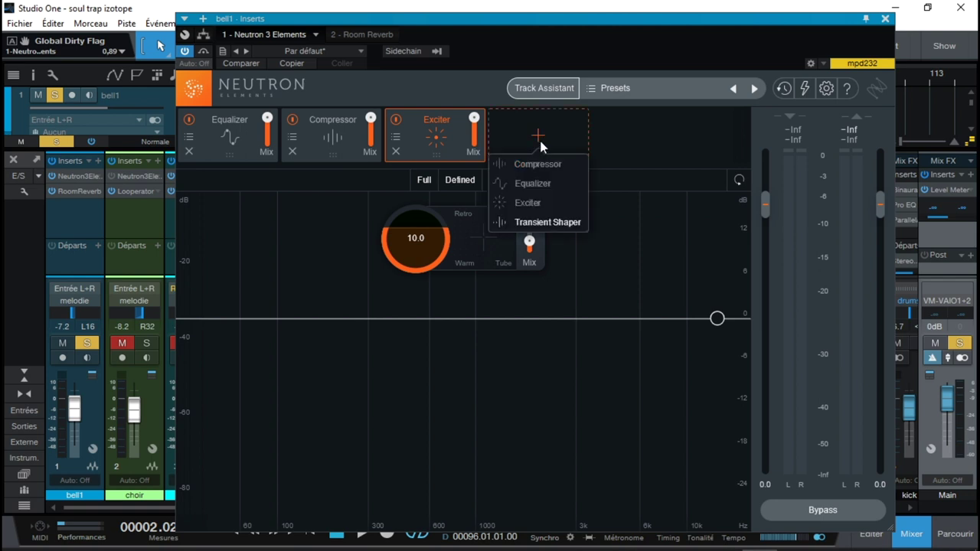
click(545, 222)
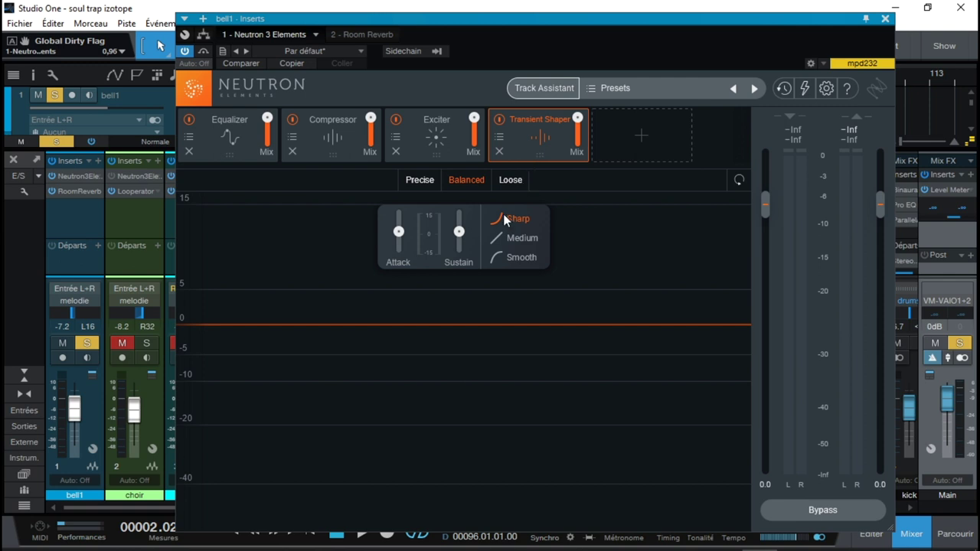
mouse_move(399, 233)
click(502, 150)
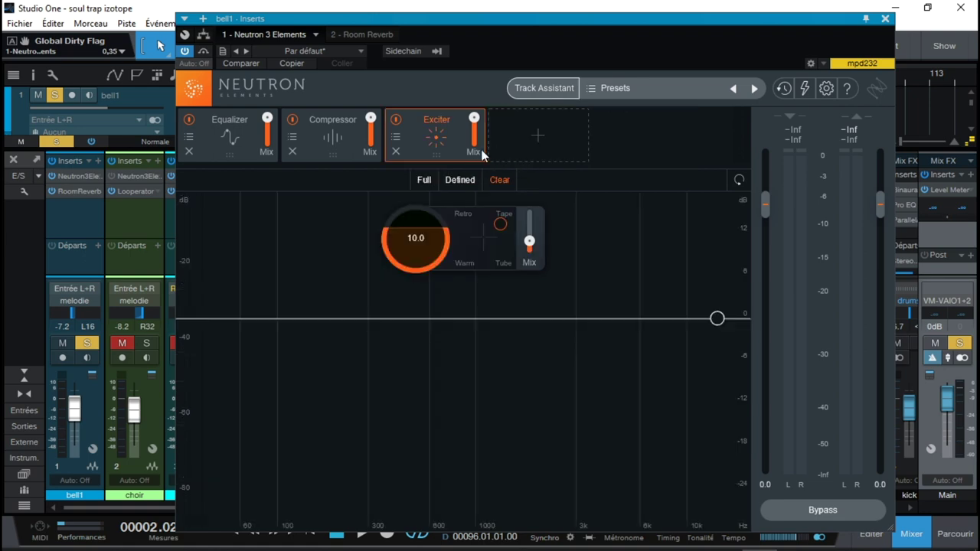
click(885, 19)
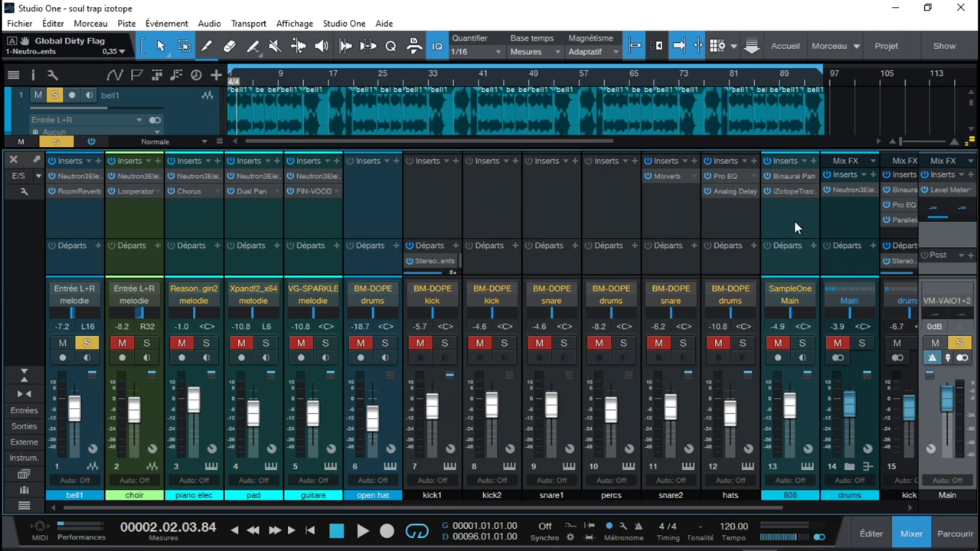
Inspect the Pro EQ and Parallel Aggressor inserts on the kick bus, closing each plug-in window.
drag(753, 506, 863, 506)
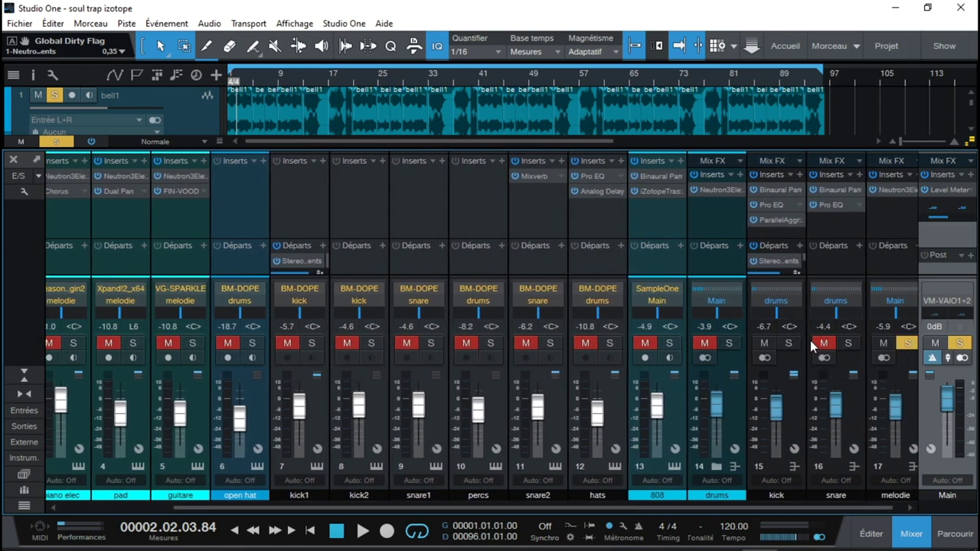
click(764, 205)
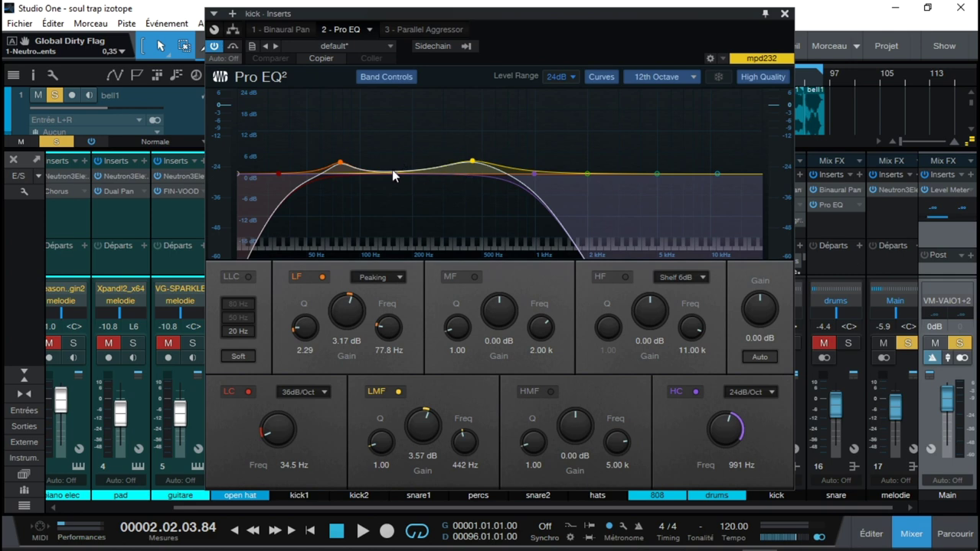
click(786, 15)
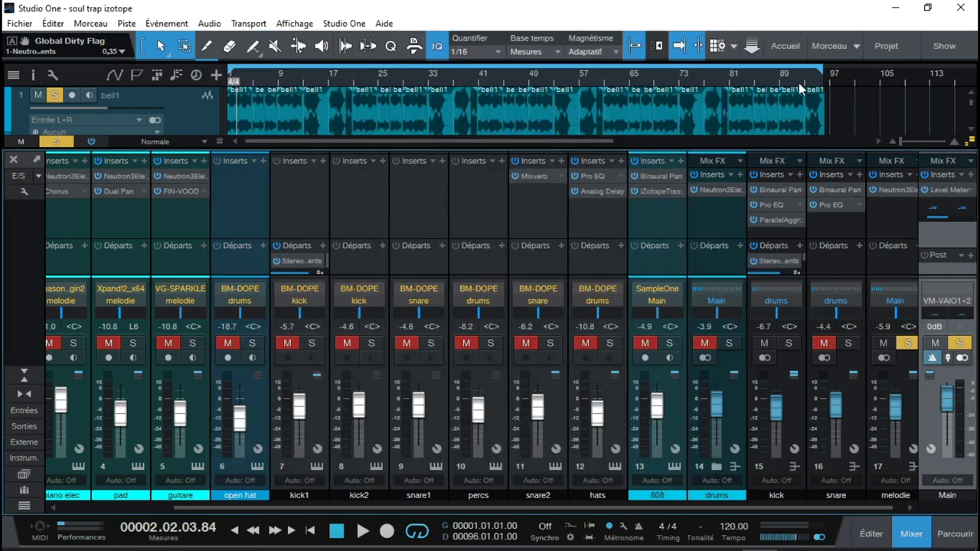
double_click(767, 221)
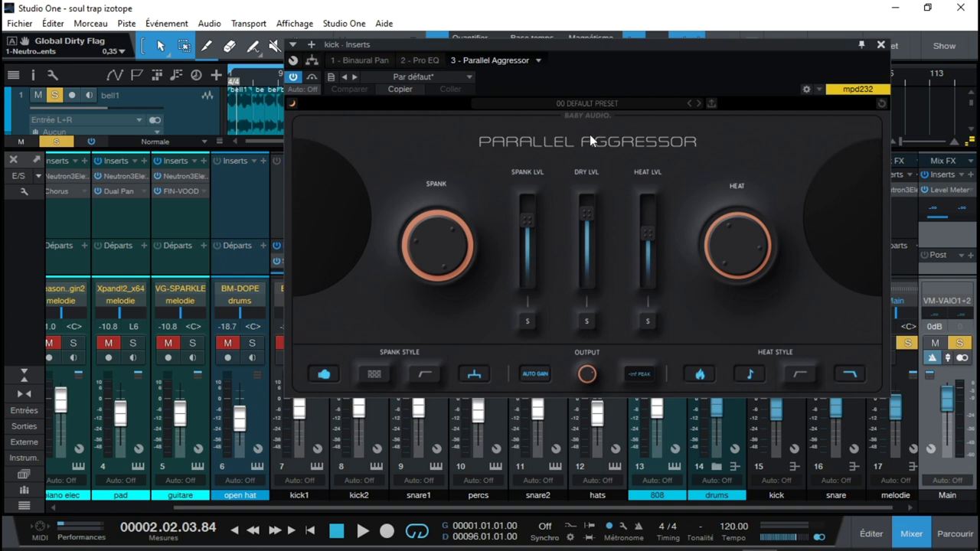
click(882, 46)
key(ctrl+shift+n)
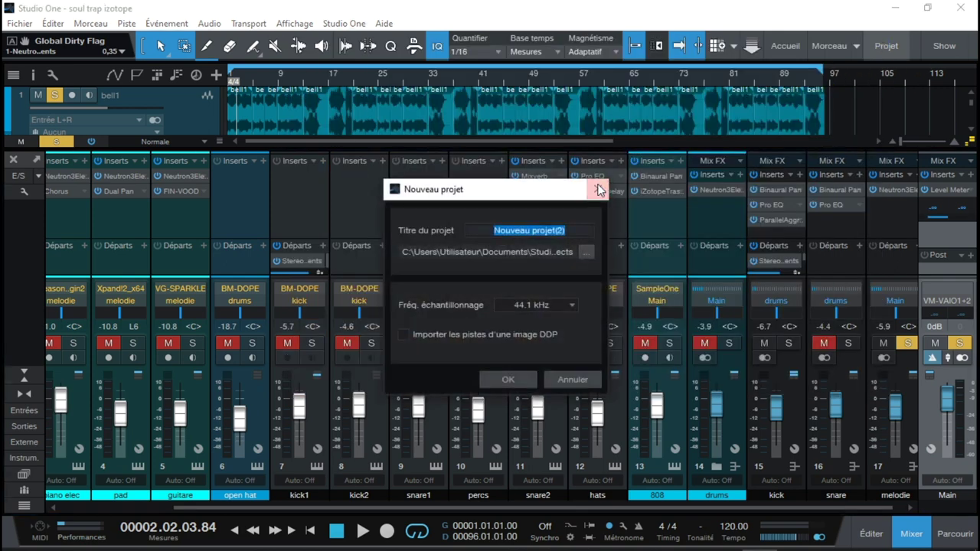
key(Escape)
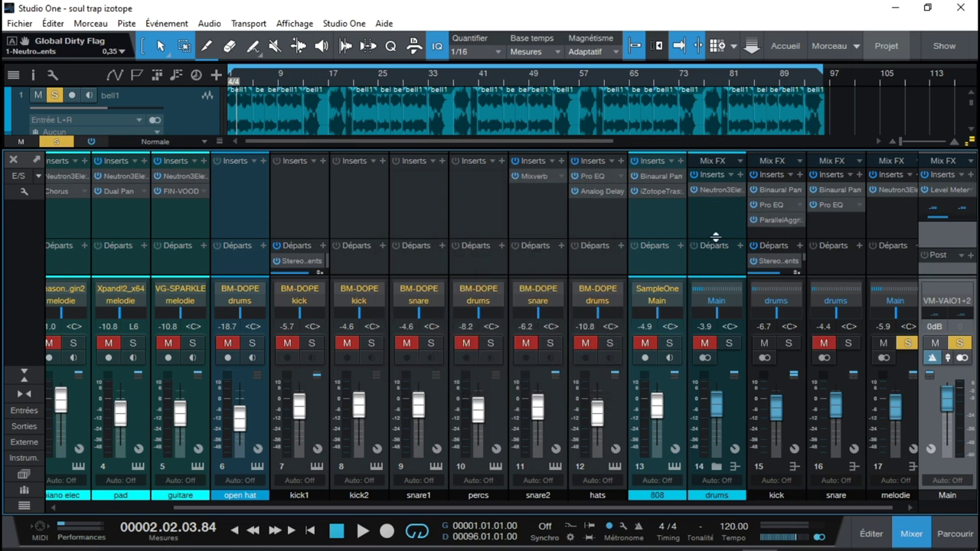
Solo the drums bus, start playback and open the bus's Neutron 3 Elements insert.
click(729, 344)
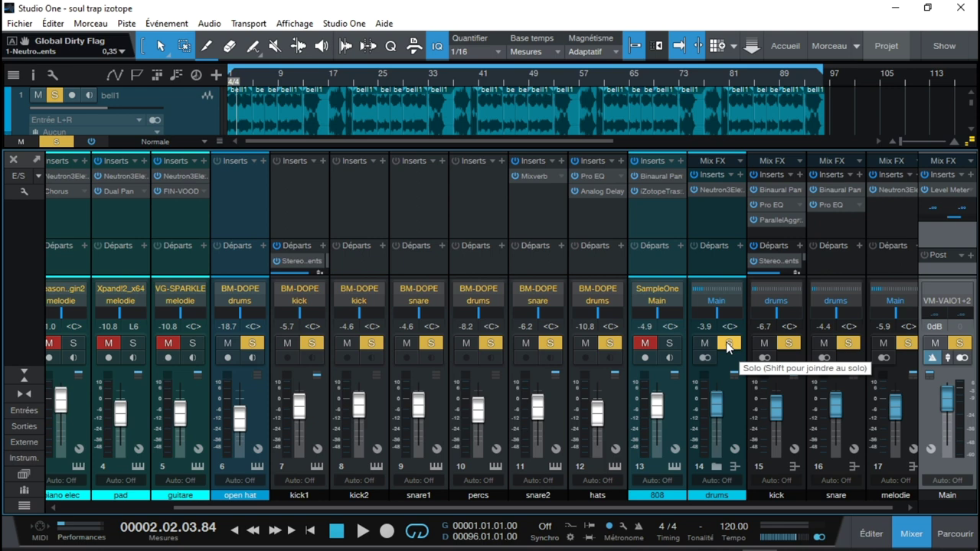
key(space)
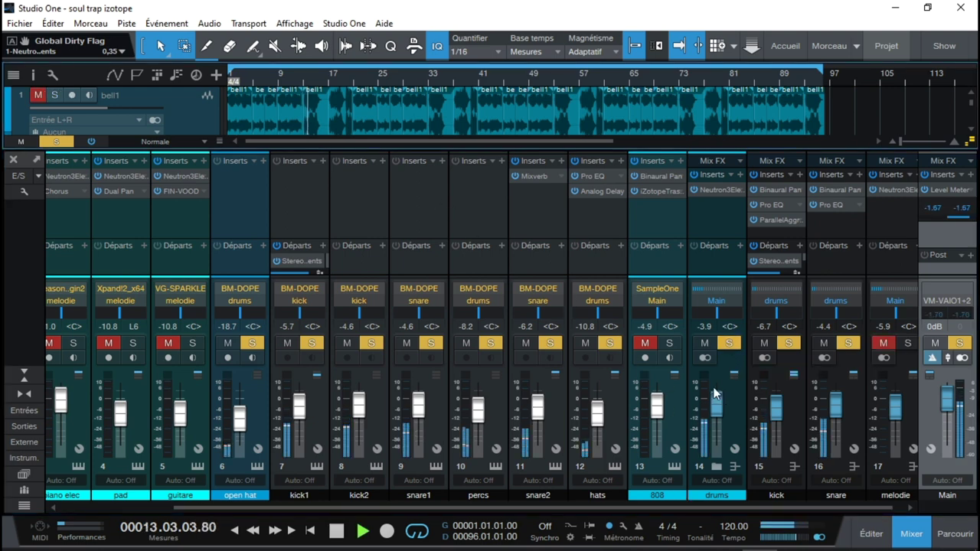
click(708, 190)
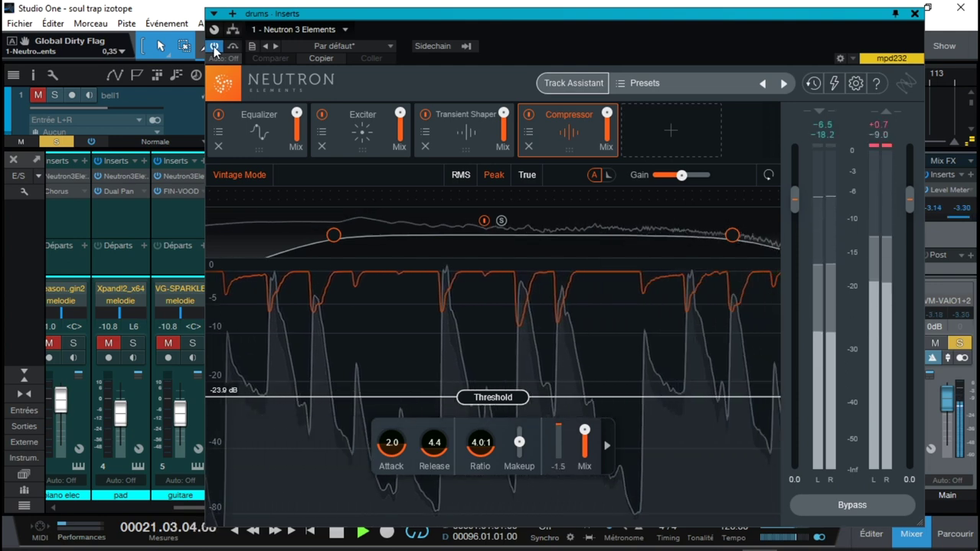
Examine the Equalizer, Exciter, Transient Shaper and Compressor modules on the drums bus during playback, ending with playback stopped.
click(260, 130)
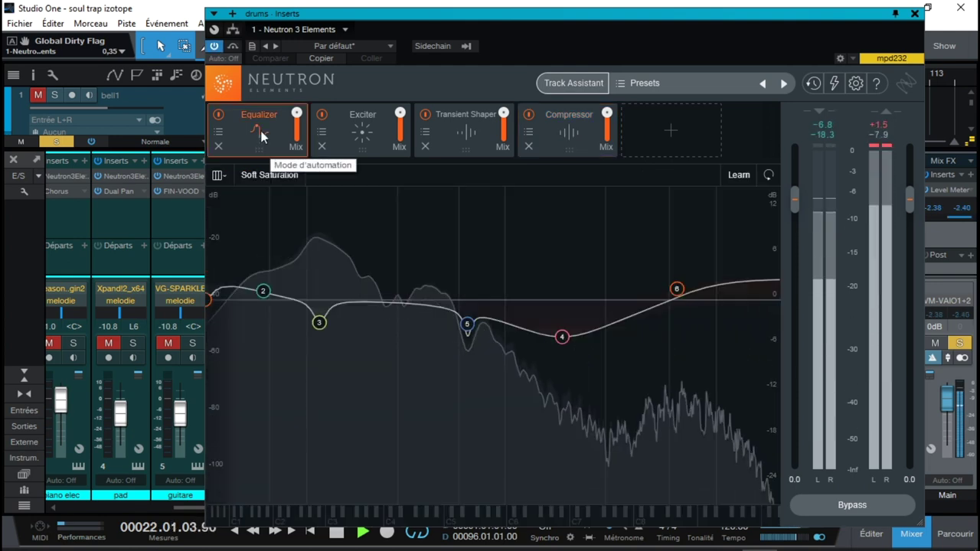
click(362, 131)
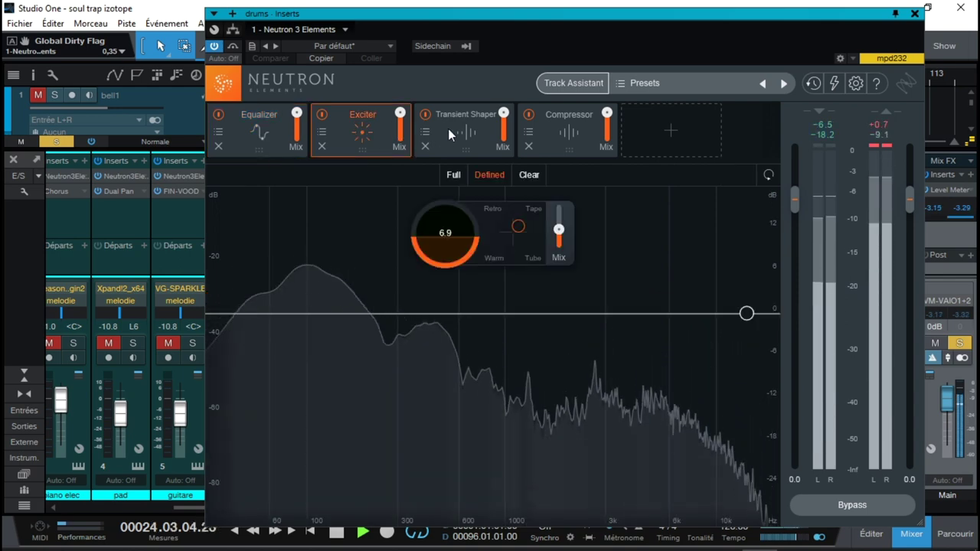
click(456, 130)
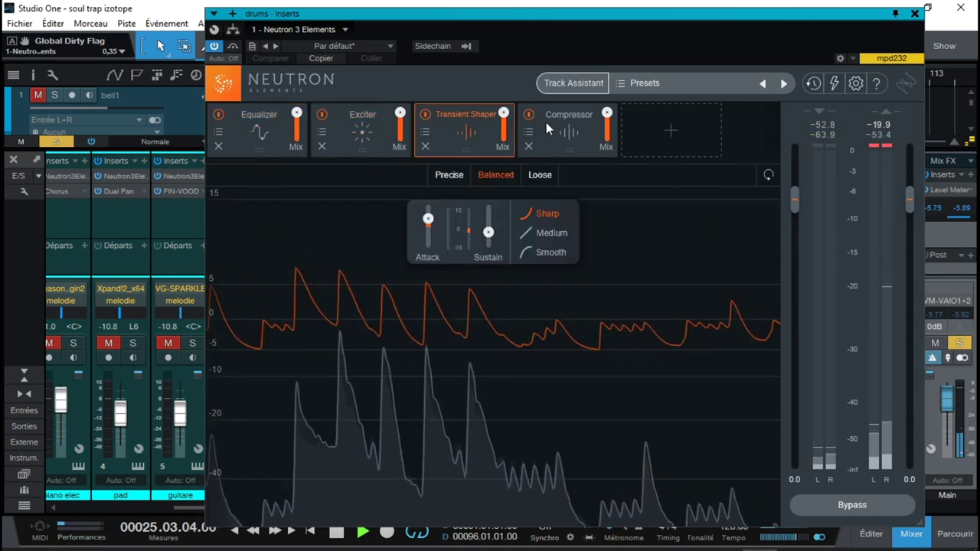
click(558, 130)
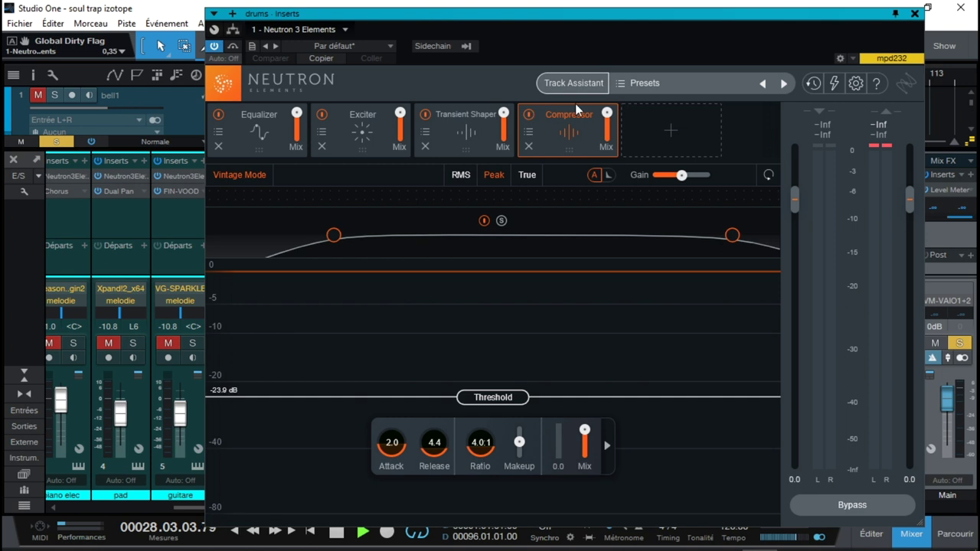
key(space)
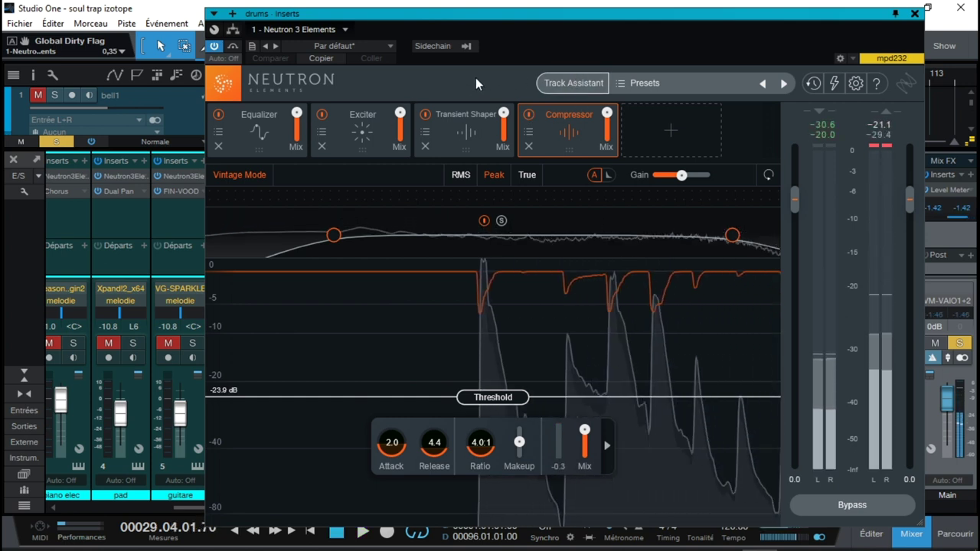
View Neutron's global presets without loading one, then deactivate the existing Neutron 3 Elements insert on the drums bus and close its window.
click(592, 175)
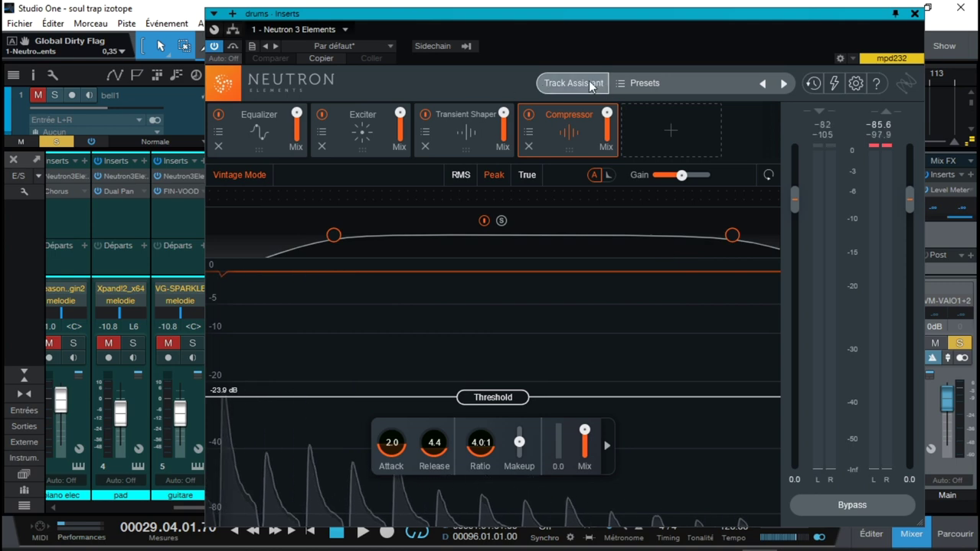
click(652, 86)
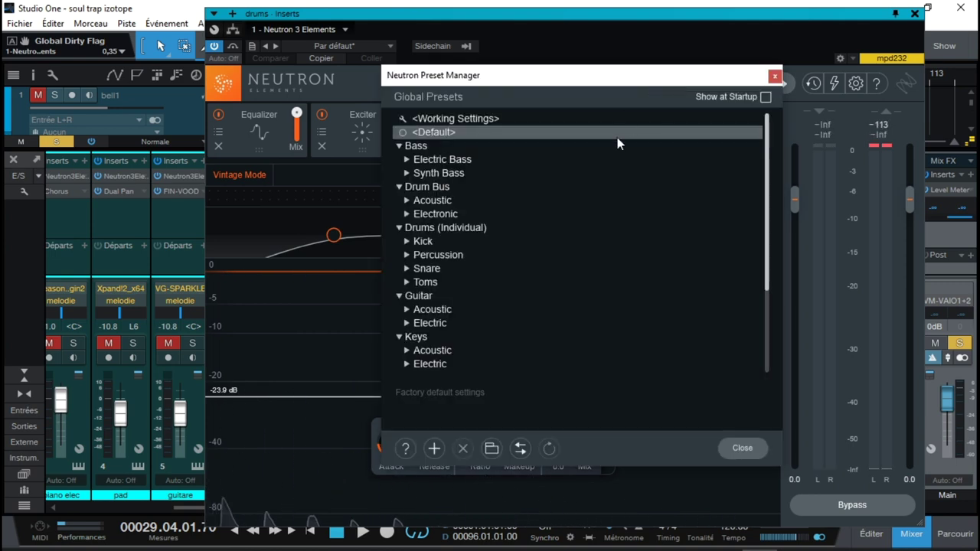
click(742, 447)
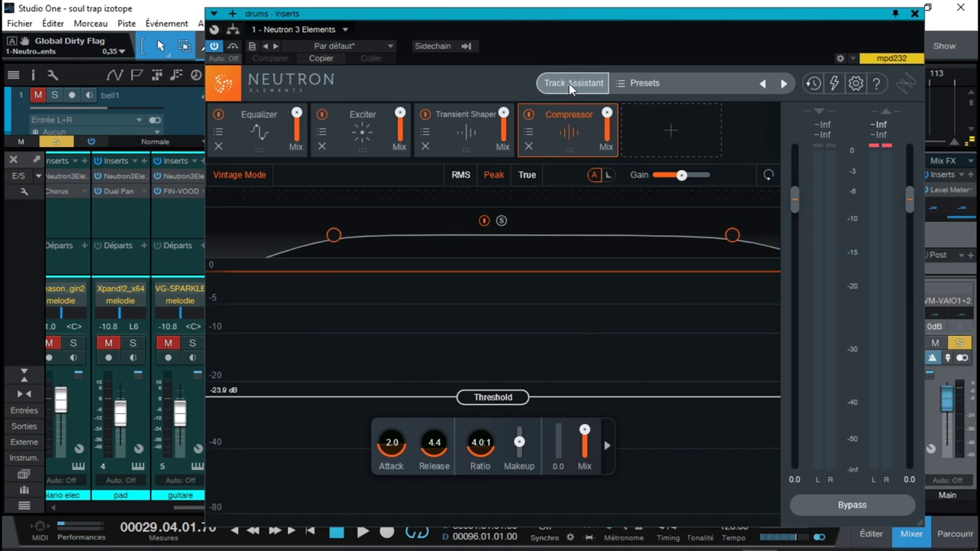
click(916, 14)
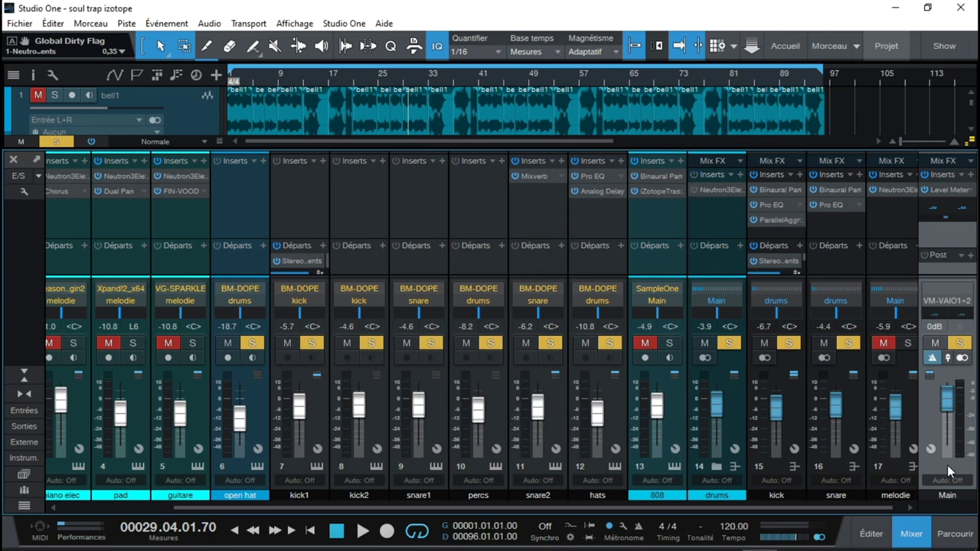
Add a second Neutron 3 Elements instance from the iZotope effects to the drums bus and close its window.
click(957, 533)
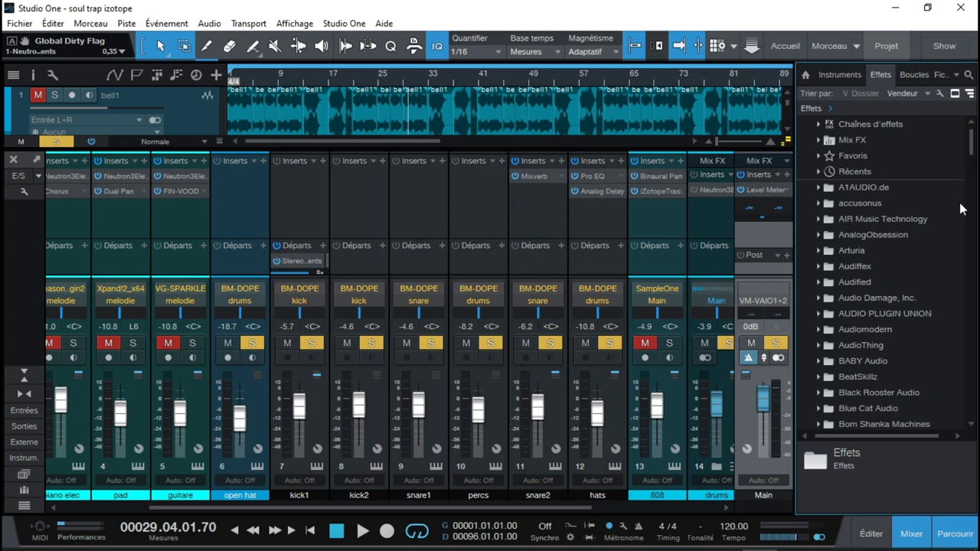
scroll(969, 153, down, 10)
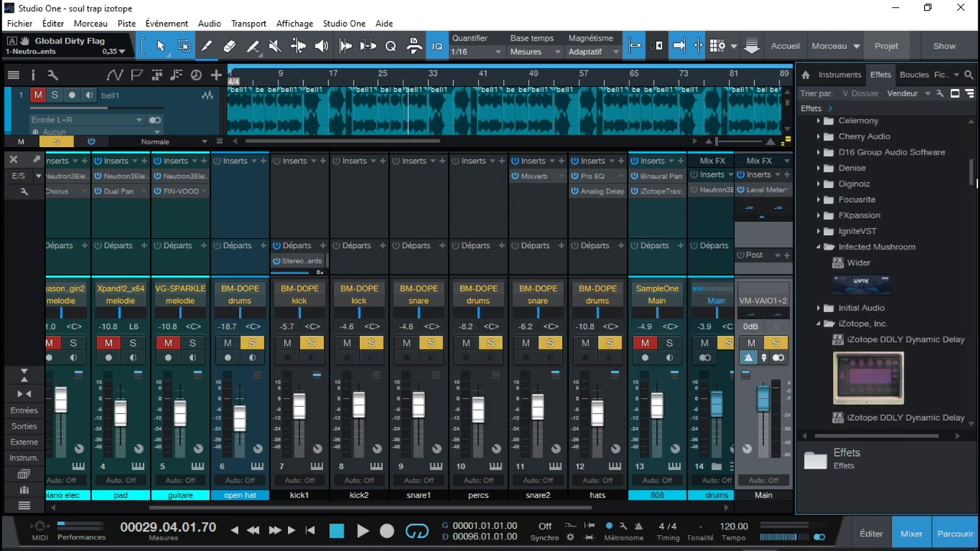
scroll(880, 276, down, 8)
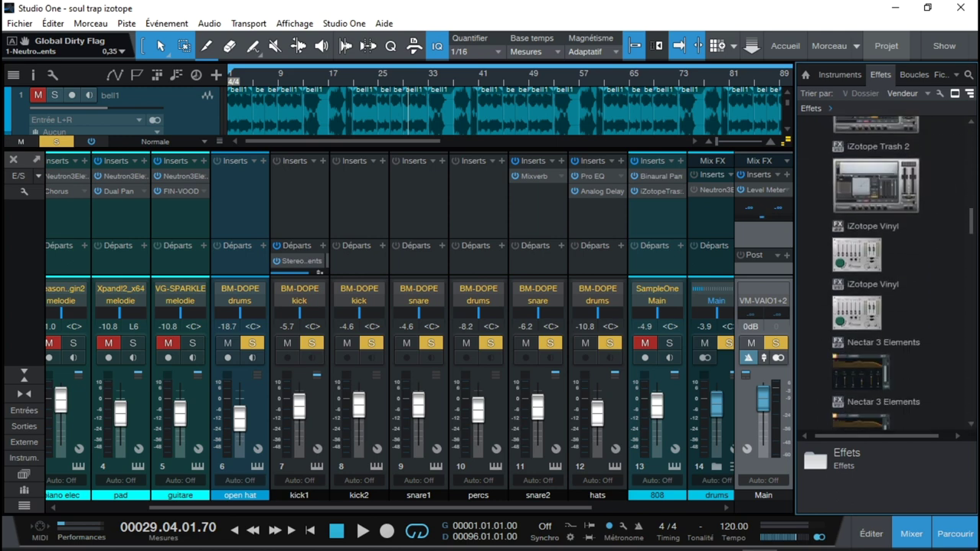
scroll(880, 276, down, 2)
scroll(880, 275, down, 5)
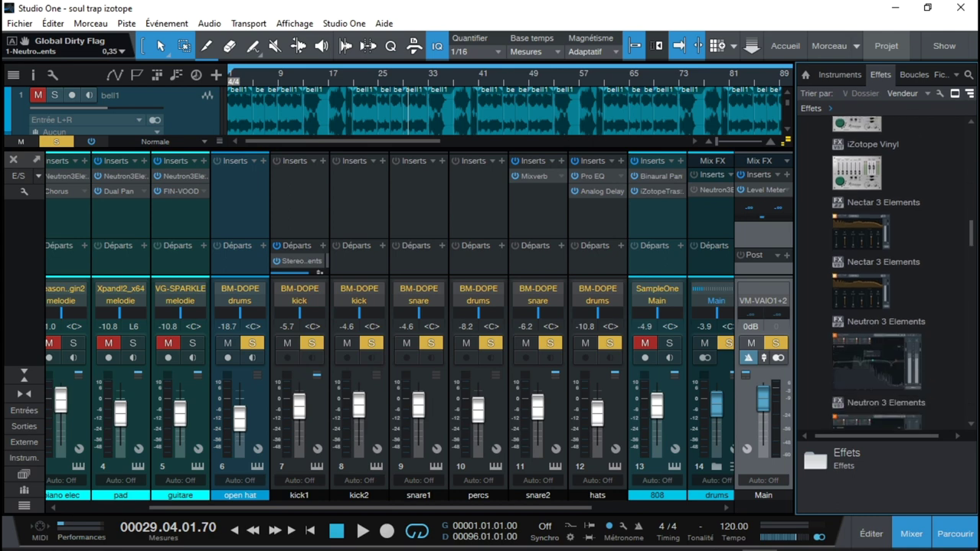
click(856, 229)
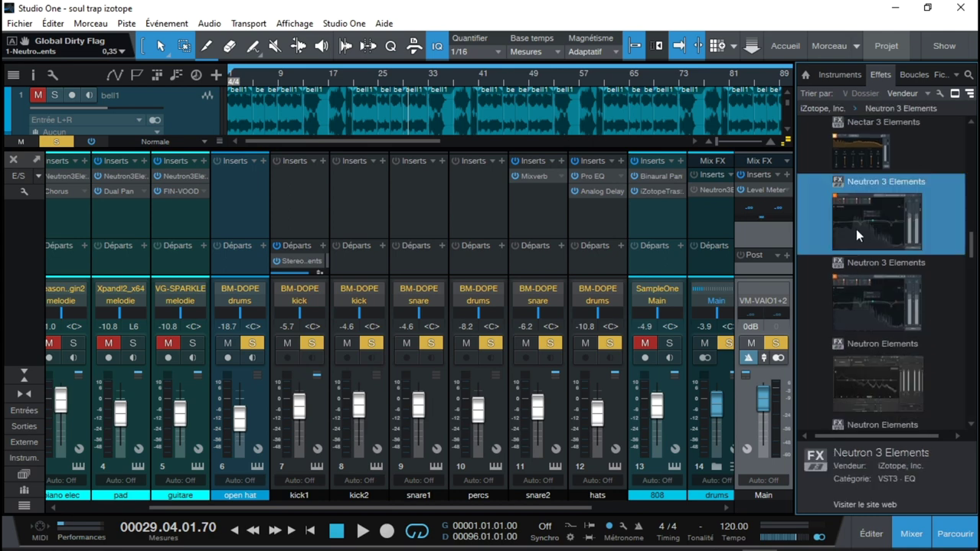
drag(856, 229, 711, 219)
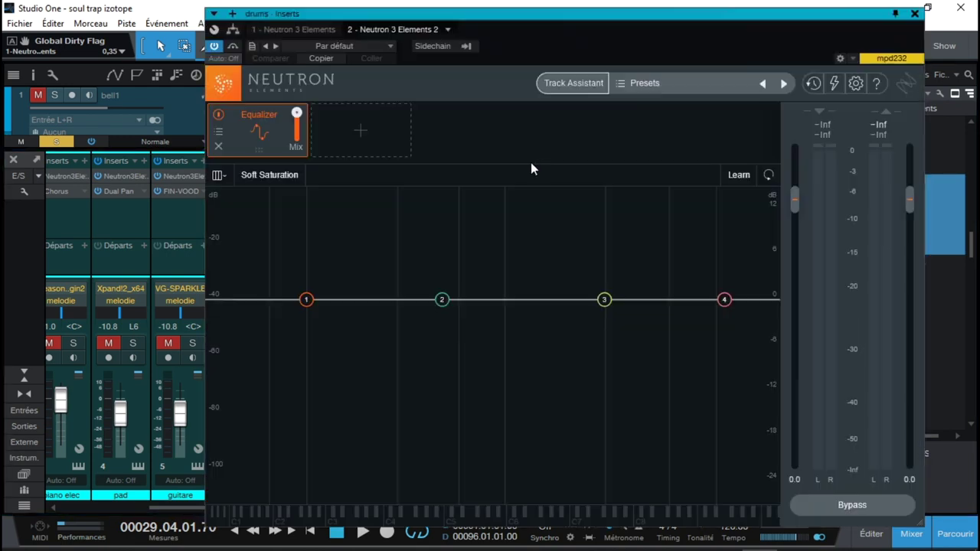
click(914, 15)
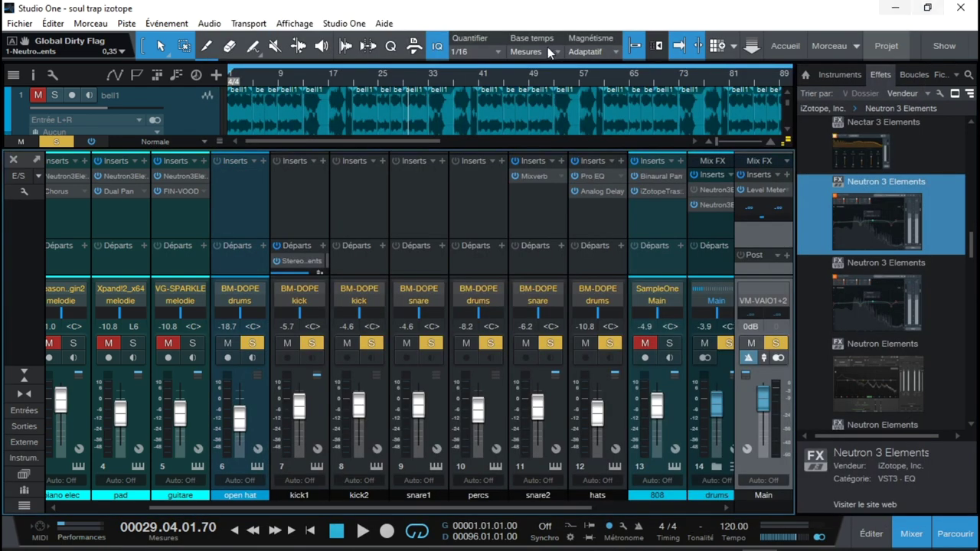
Move the loop start to bar 9 and play the drums through the second Neutron 3 Elements instance, stopping after a few bars.
drag(230, 71, 278, 72)
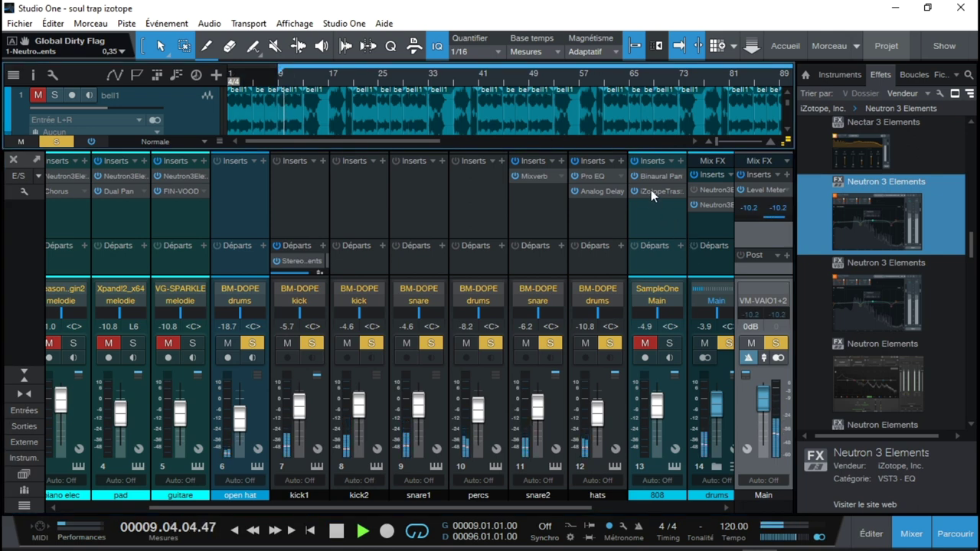
click(709, 205)
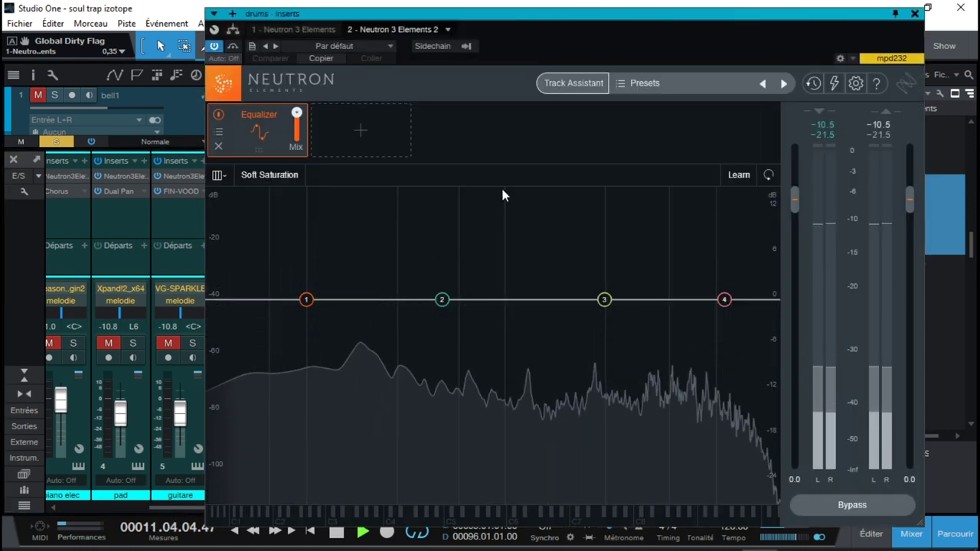
key(space)
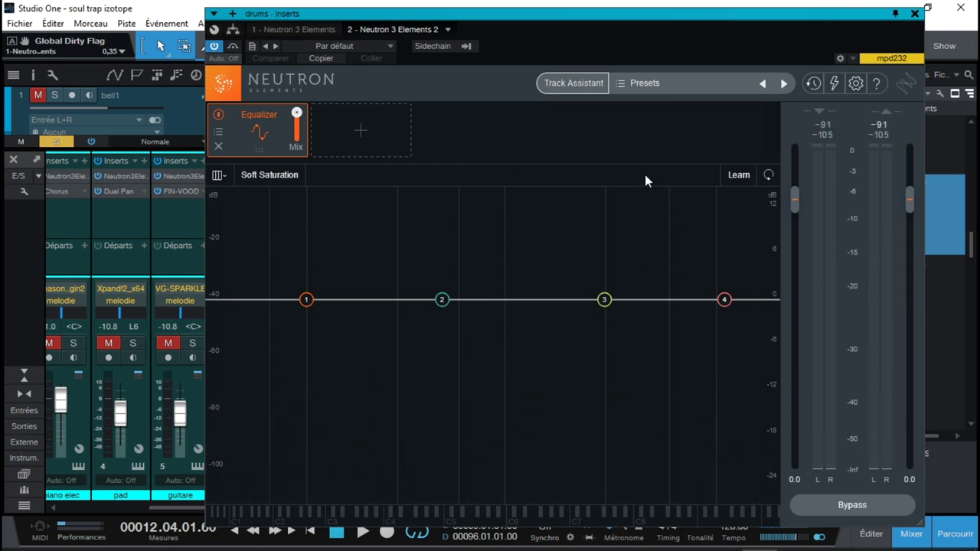
Launch Track Assistant in the second Neutron instance on the drums bus and set its instrument to Percussion.
click(571, 84)
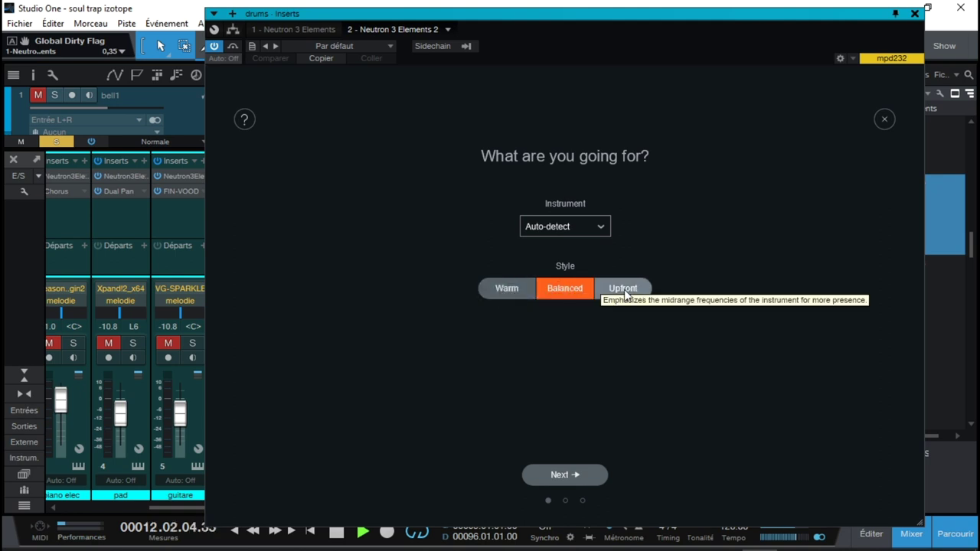
click(602, 228)
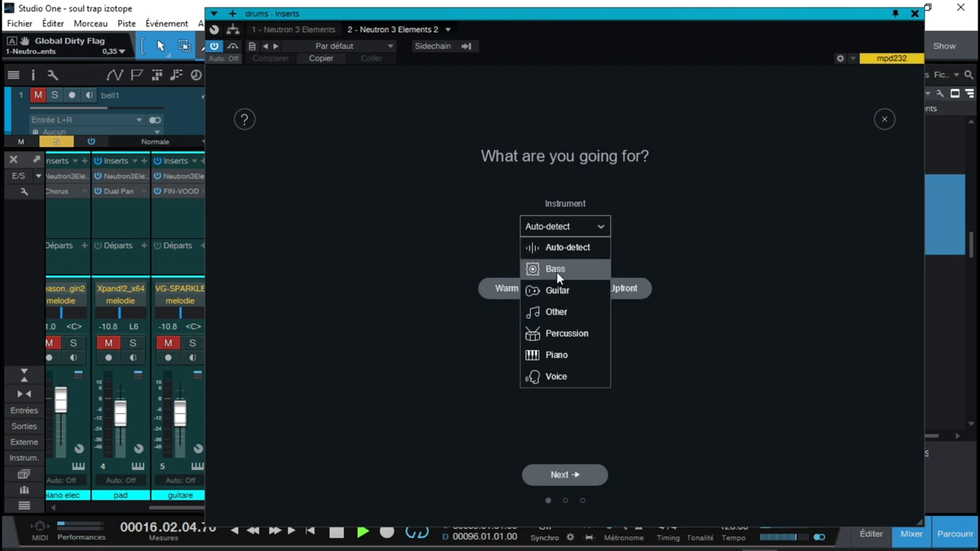
click(566, 332)
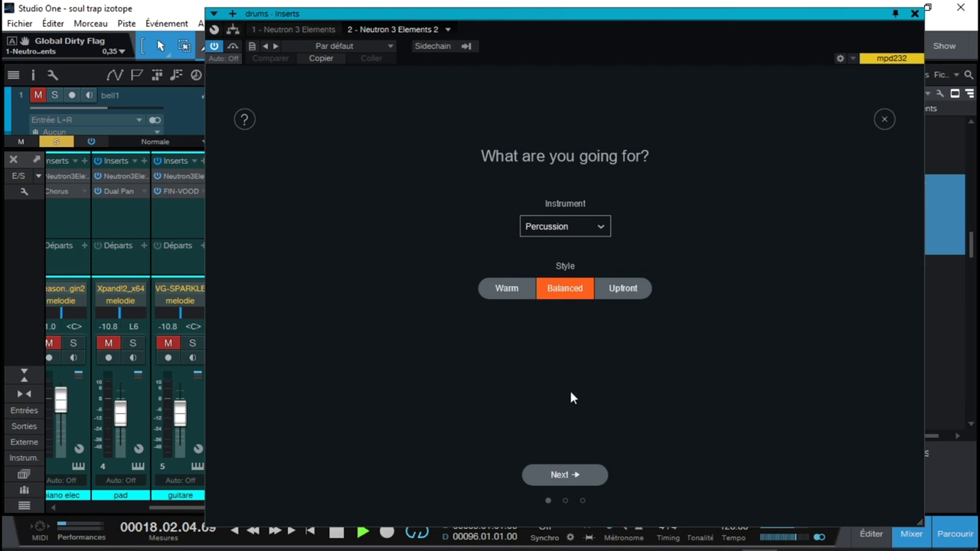
Run the Track Assistant analysis with the Balanced style and accept its suggested signal chain.
click(566, 475)
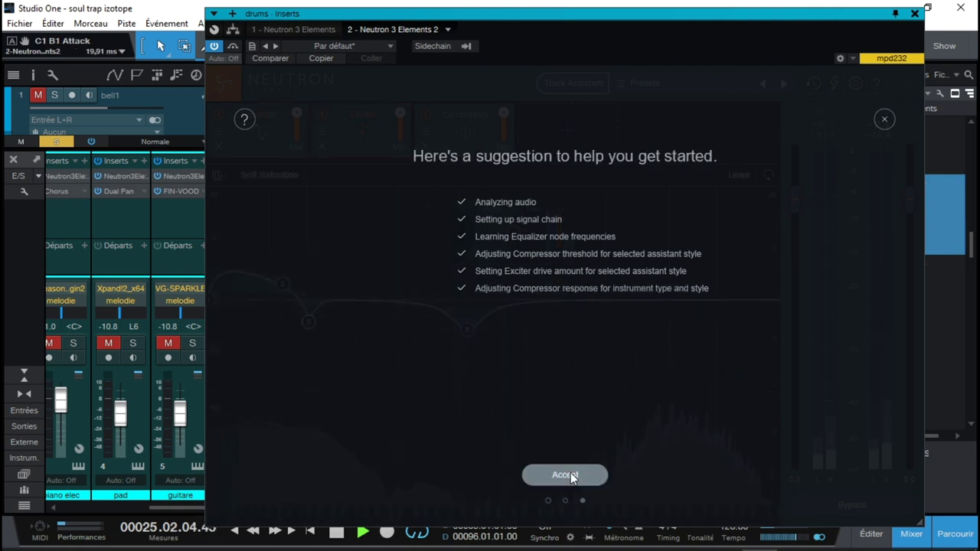
click(570, 473)
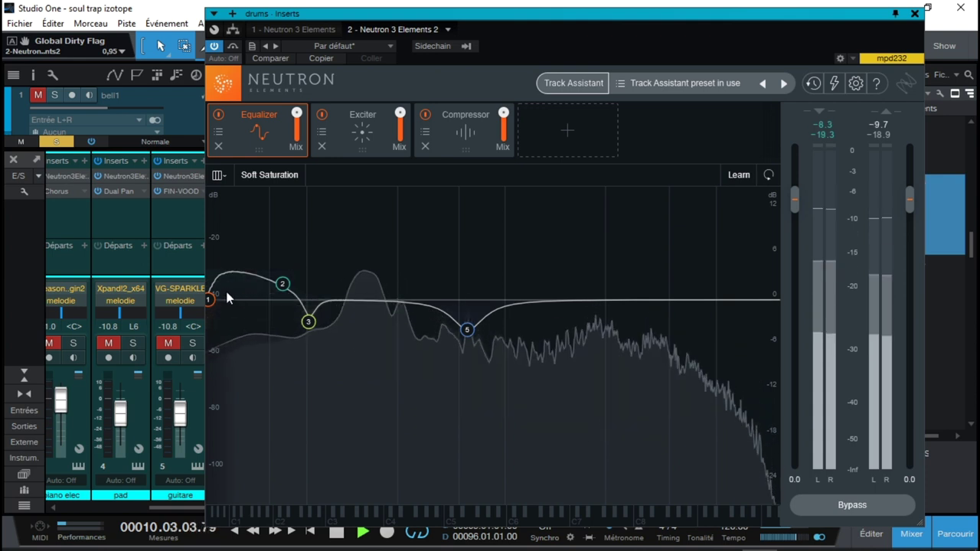
Adjust the Equalizer nodes: highpass at 33 Hz, bell cut of -2.3 dB at 161 Hz, and low shelf of 1.6 dB at 76 Hz.
drag(211, 301, 231, 300)
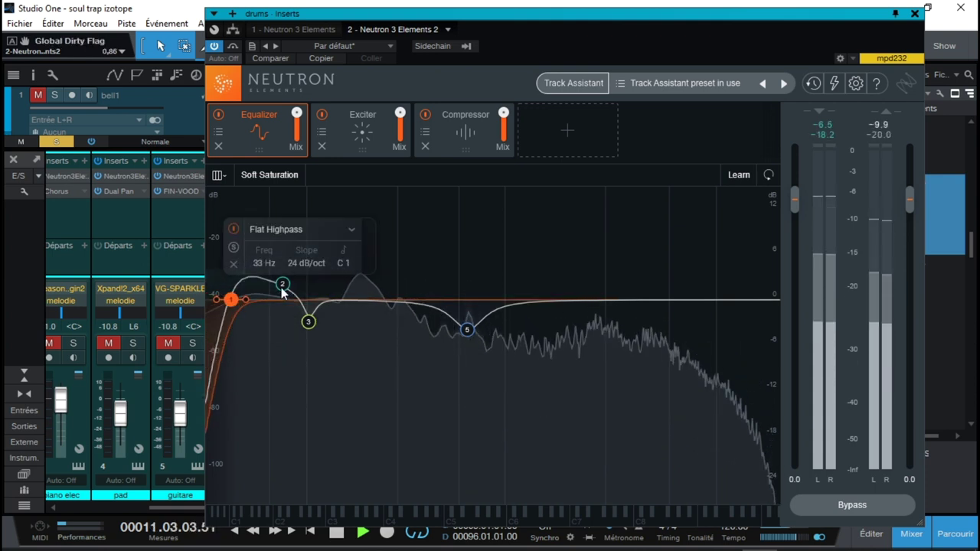
click(283, 284)
drag(309, 322, 344, 317)
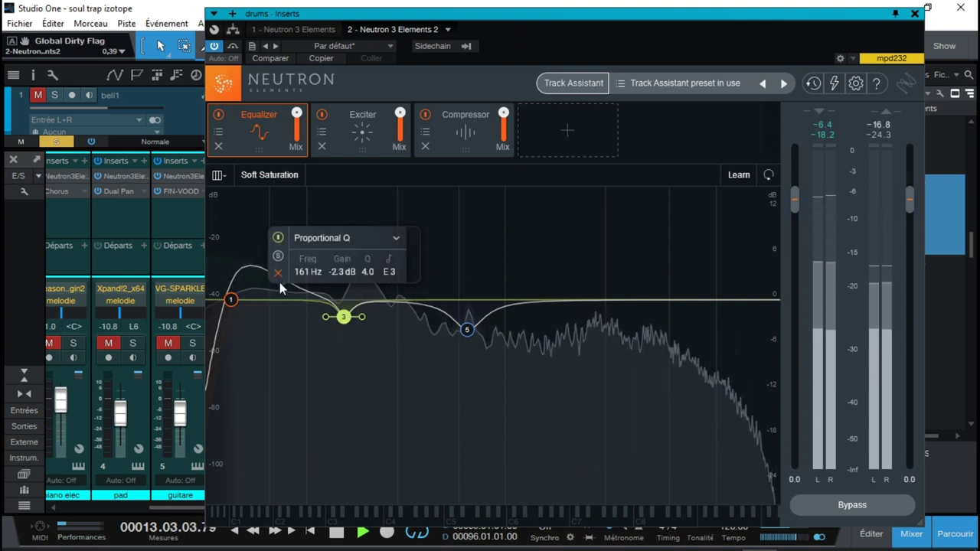
drag(282, 279, 306, 289)
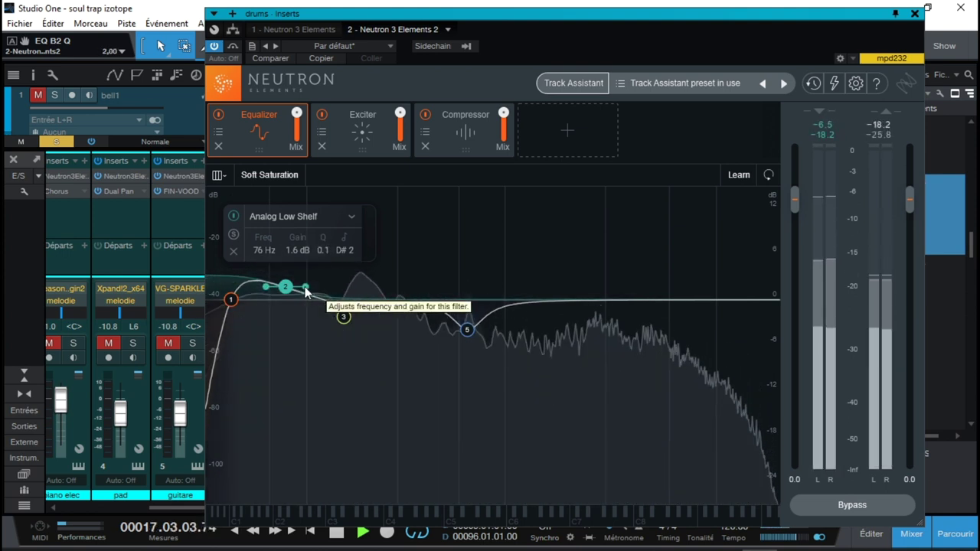
Sweep a temporary narrow Proportional Q boost between about 2.5 and 4.1 kHz in the Equalizer and delete the node.
click(578, 300)
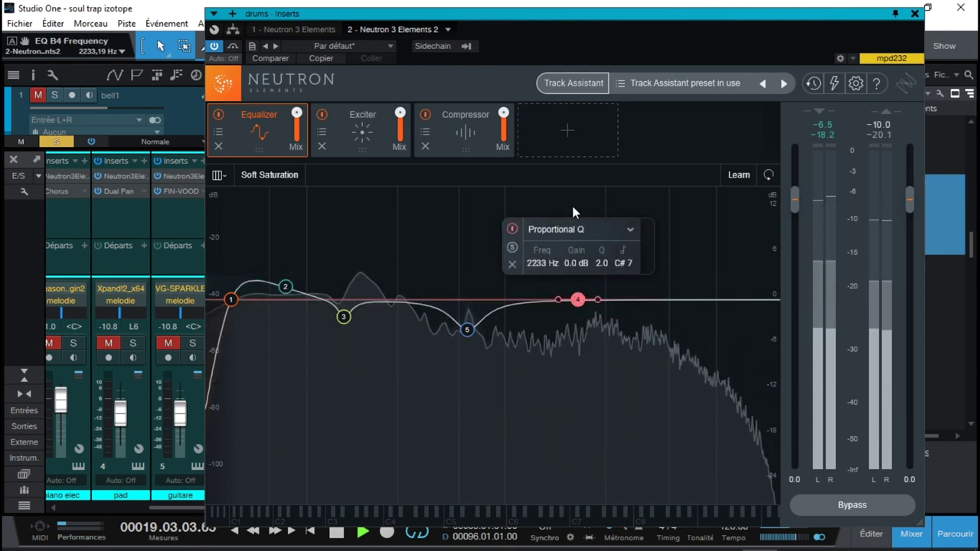
drag(586, 304, 579, 237)
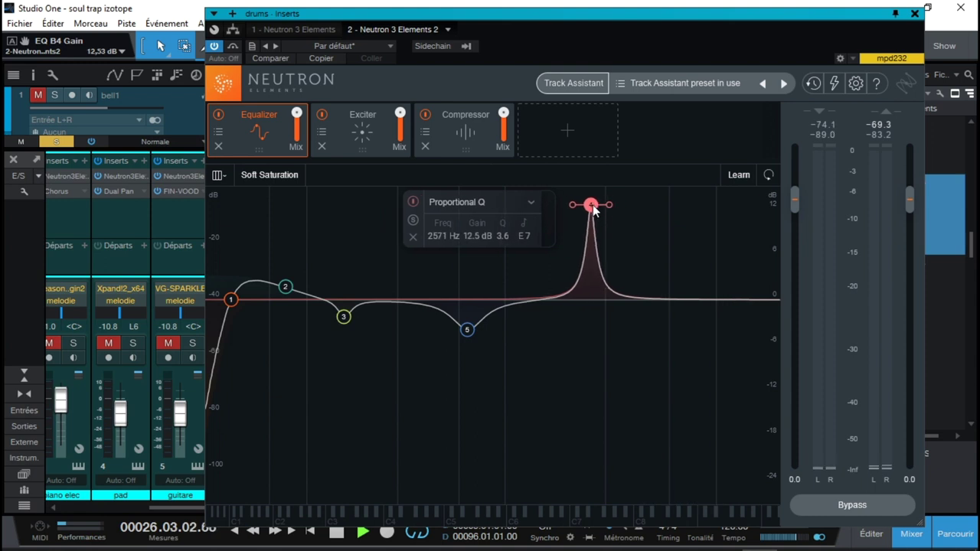
drag(593, 211, 656, 256)
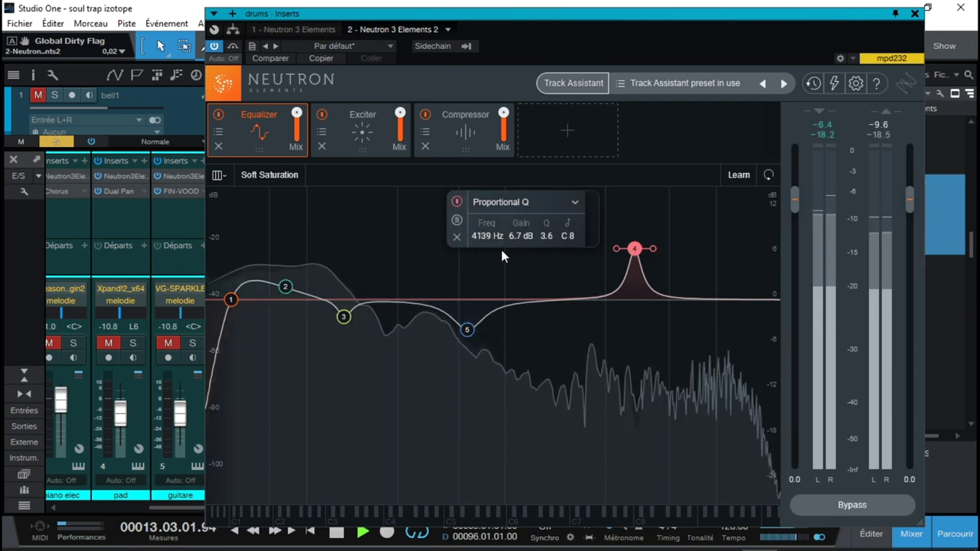
click(457, 238)
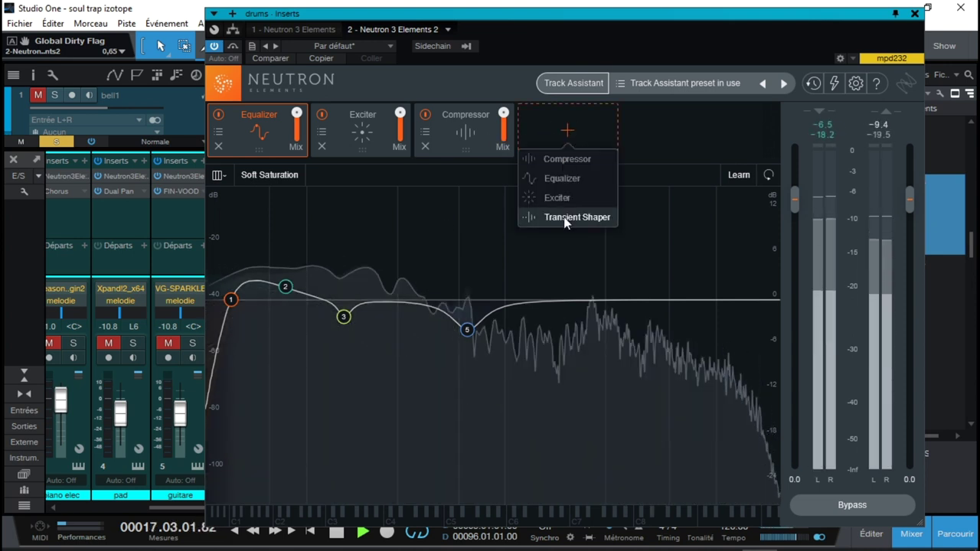
Add a Transient Shaper ahead of the Compressor, with its attack at 7.9 and its sustain slightly below zero.
click(564, 217)
drag(590, 134, 477, 133)
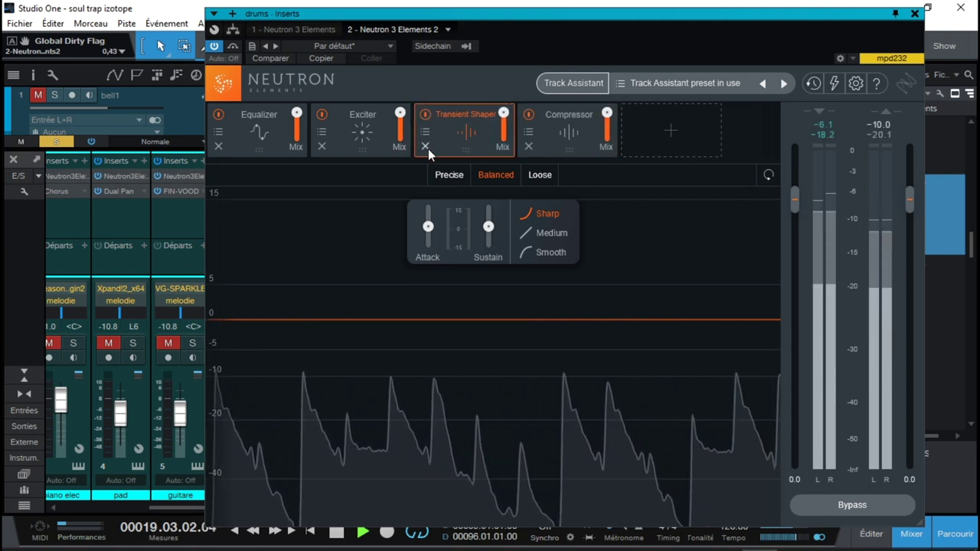
mouse_move(428, 227)
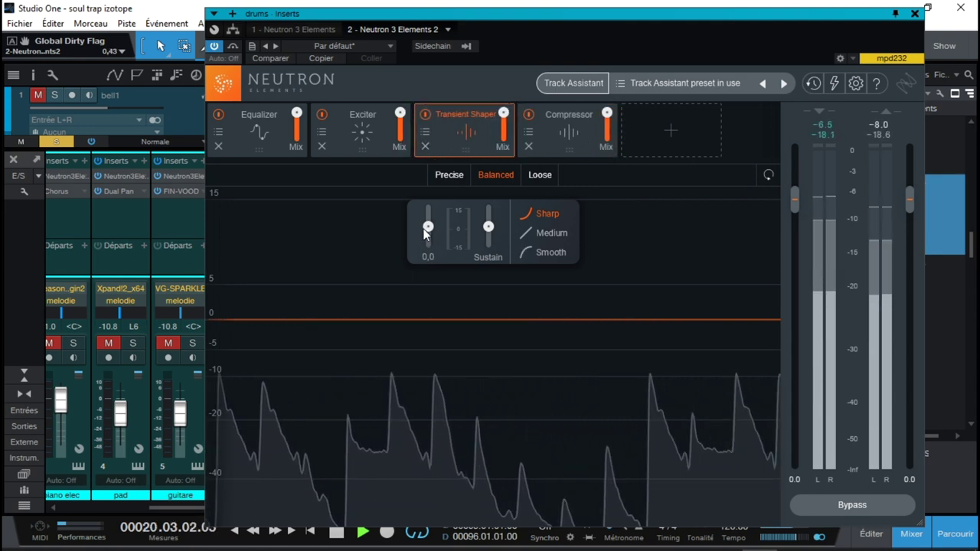
drag(428, 216, 425, 191)
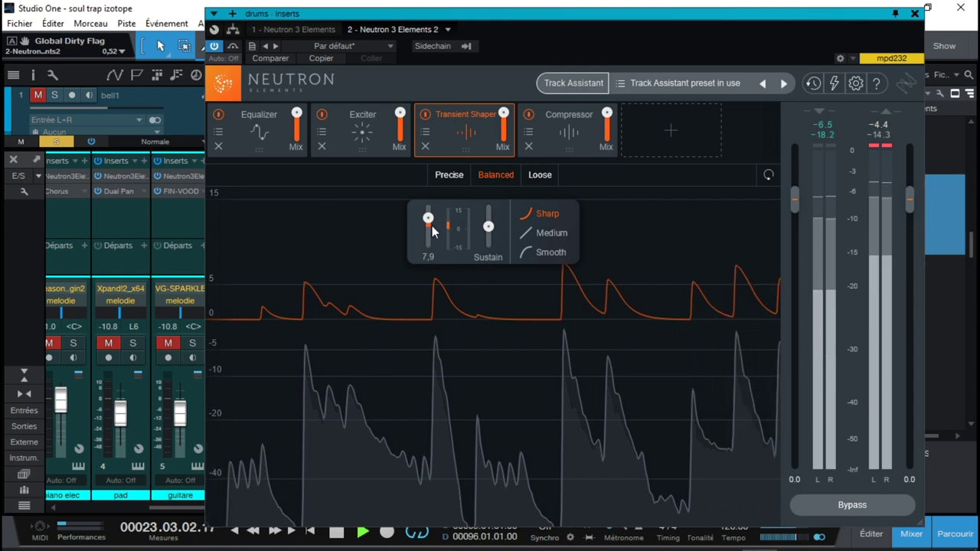
mouse_move(490, 228)
drag(489, 228, 489, 312)
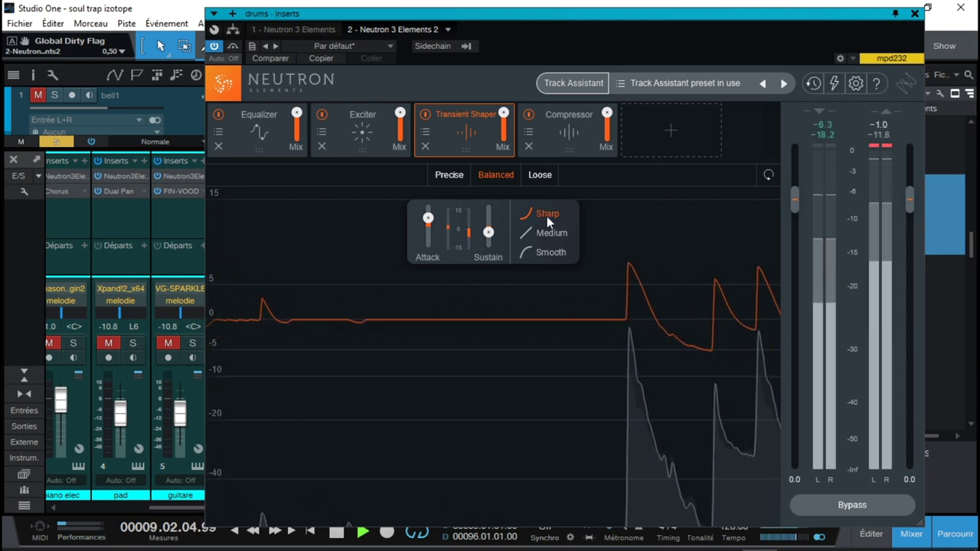
Set the Compressor's makeup gain to 5.3, ratio to 4.2:1, release to 29.9 and attack to 16.3.
click(563, 123)
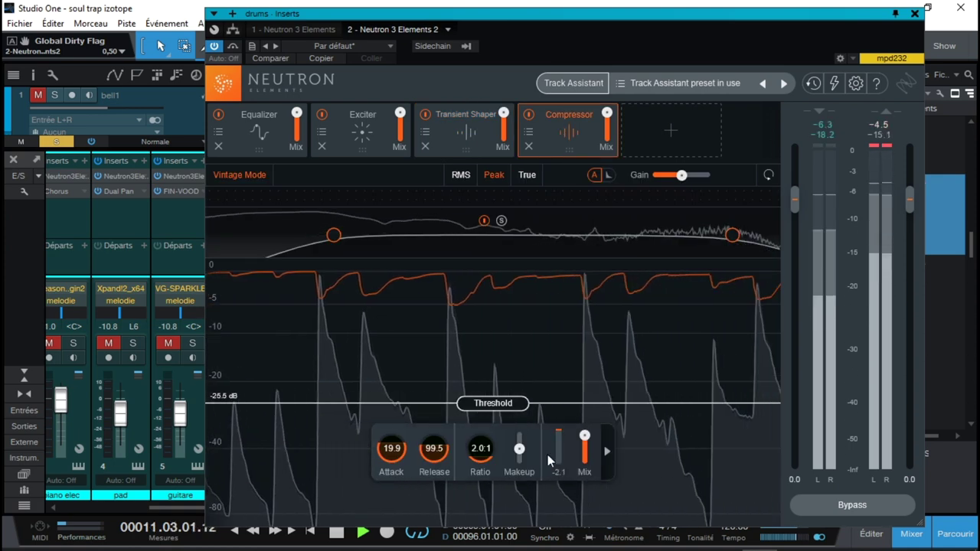
mouse_move(521, 452)
scroll(520, 452, up, 5)
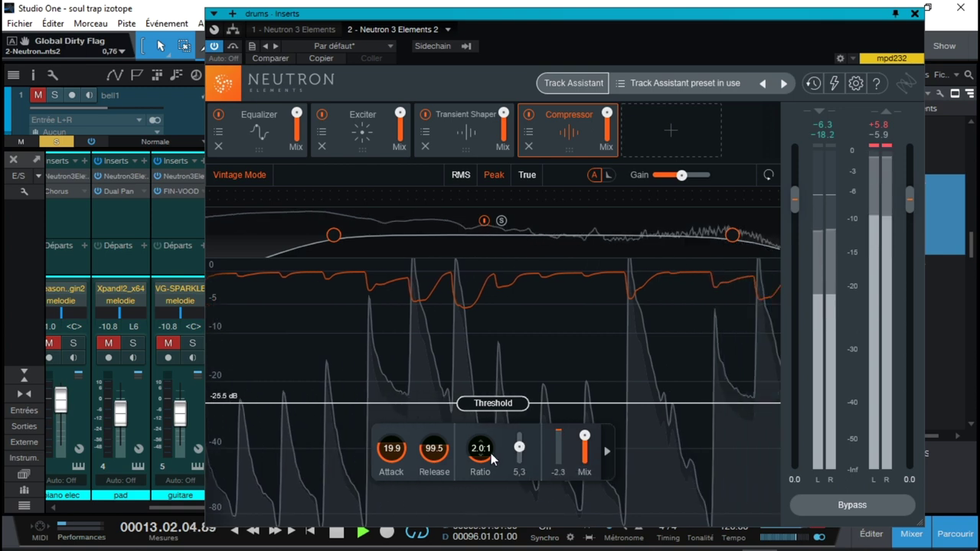
scroll(482, 449, up, 8)
scroll(483, 449, up, 14)
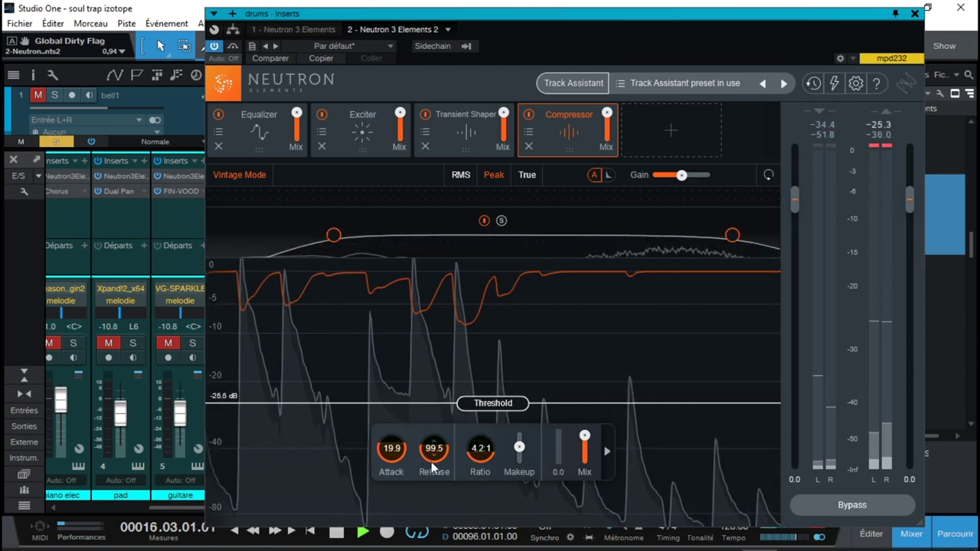
drag(435, 453, 393, 471)
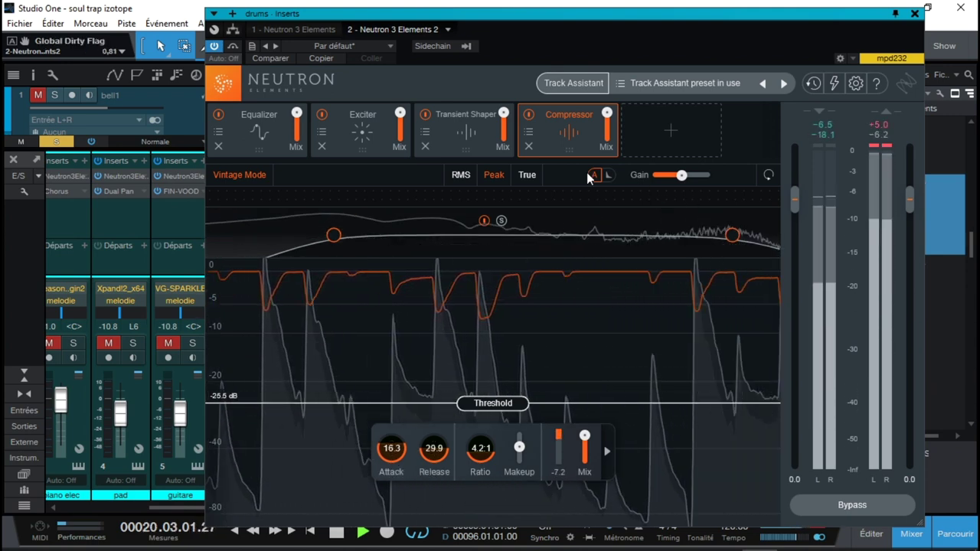
Raise the Transient Shaper's attack slightly while listening to the drums, and stop playback.
click(460, 137)
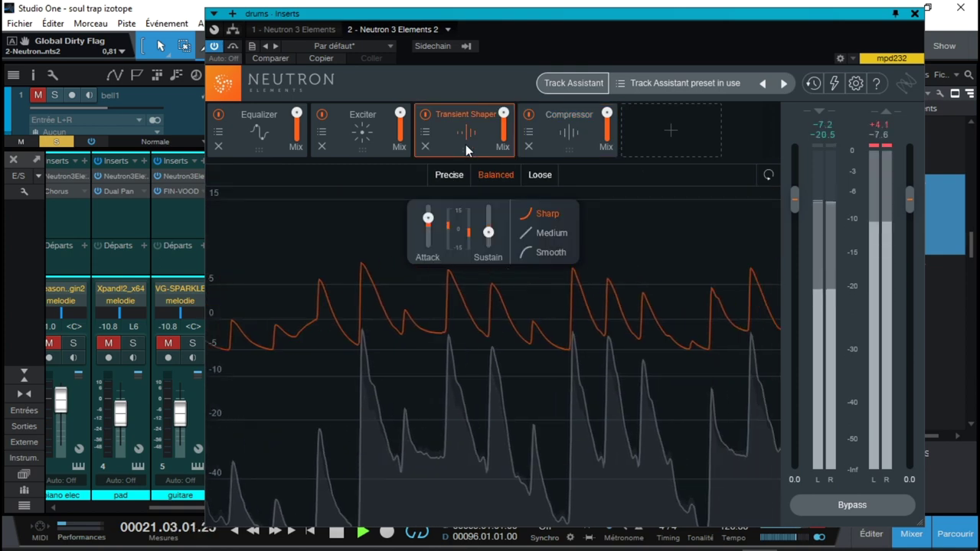
drag(432, 227, 431, 220)
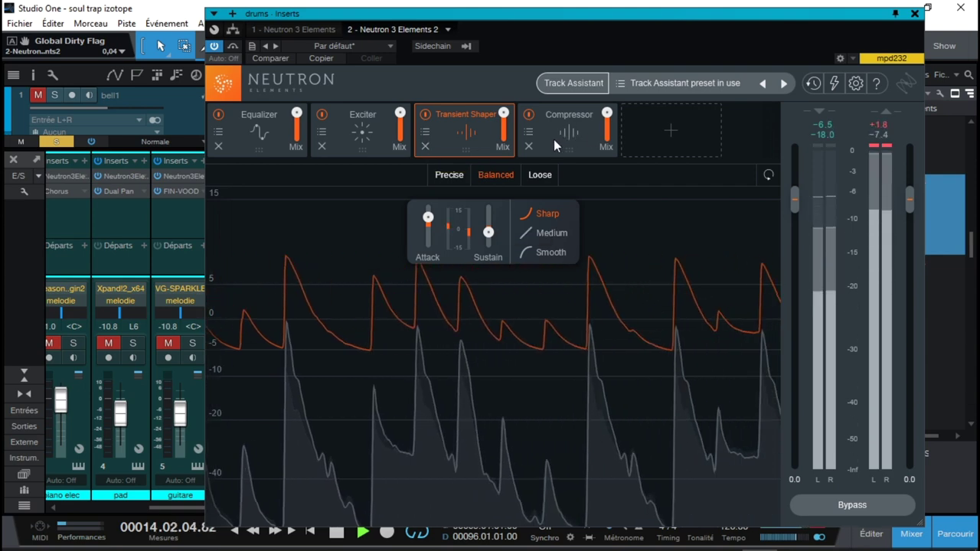
key(space)
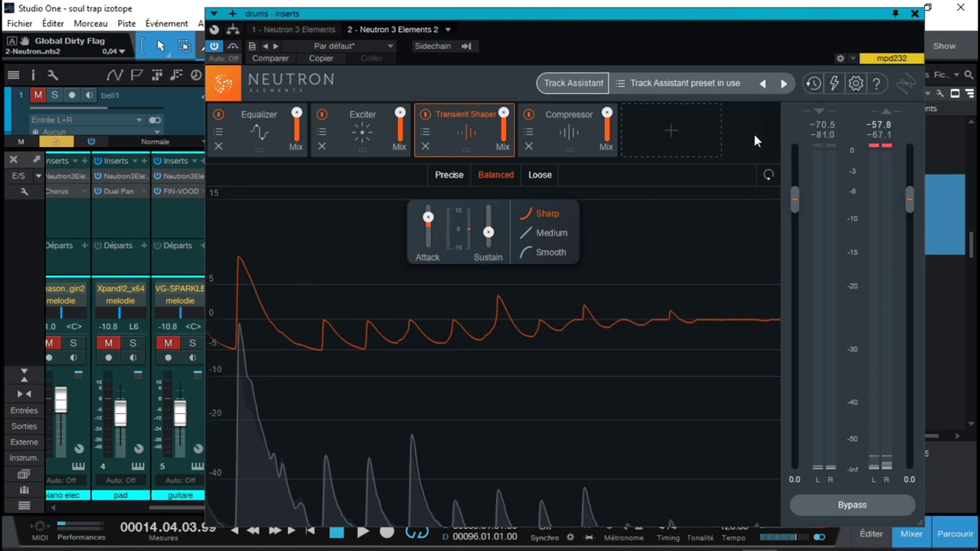
View the global preset categories and close the Preset Manager without loading a preset.
click(655, 89)
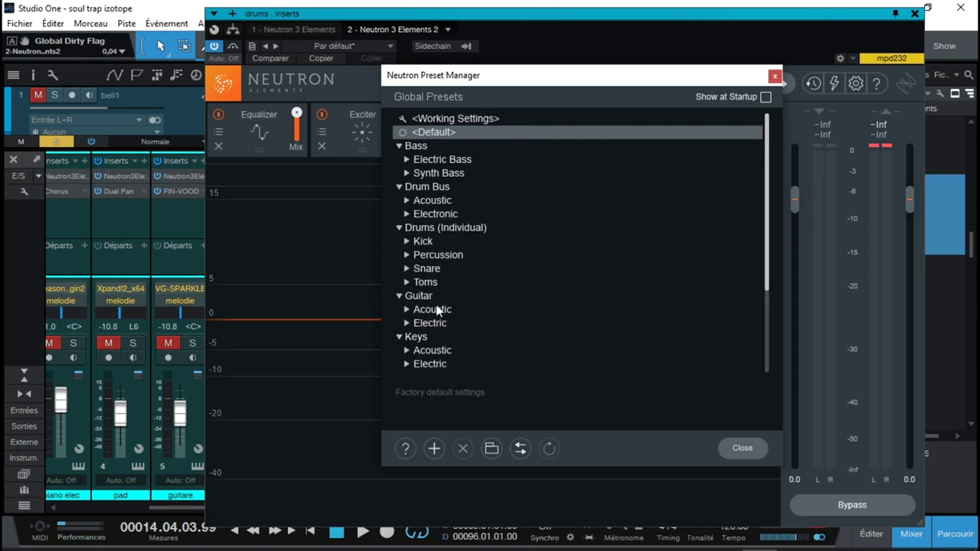
click(773, 78)
Enable Soft Saturation in the Equalizer and add a Flat Lowpass node at about 15.3 kHz with a 48 dB/oct slope.
click(252, 135)
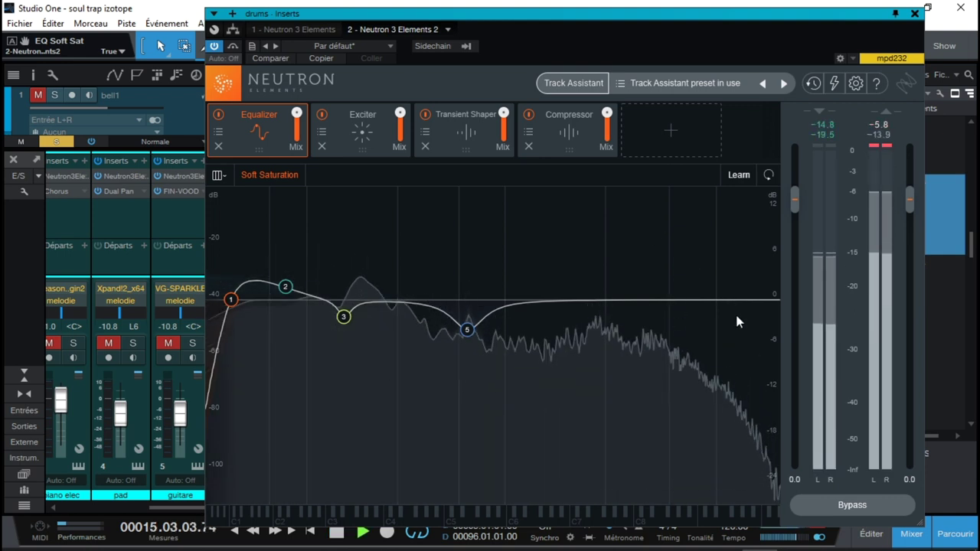
click(772, 301)
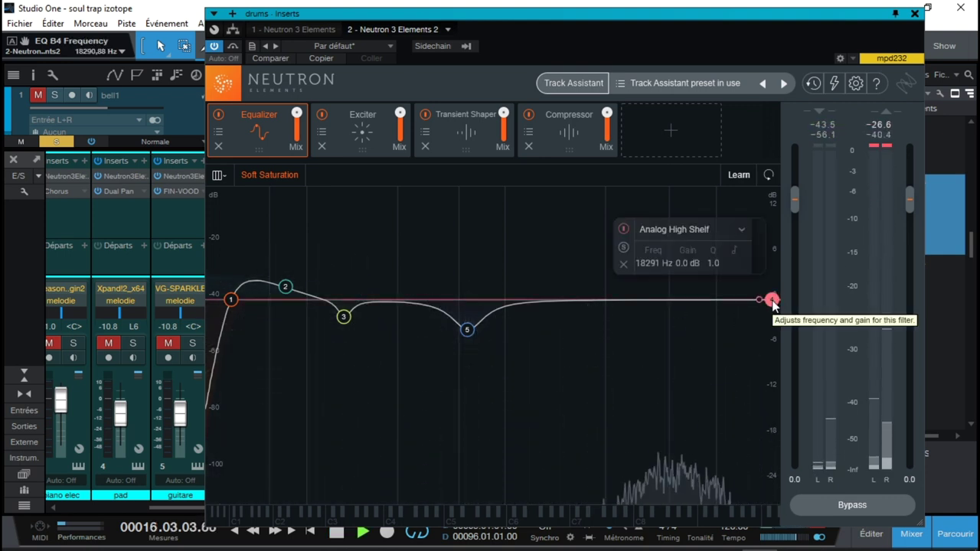
drag(772, 301, 761, 301)
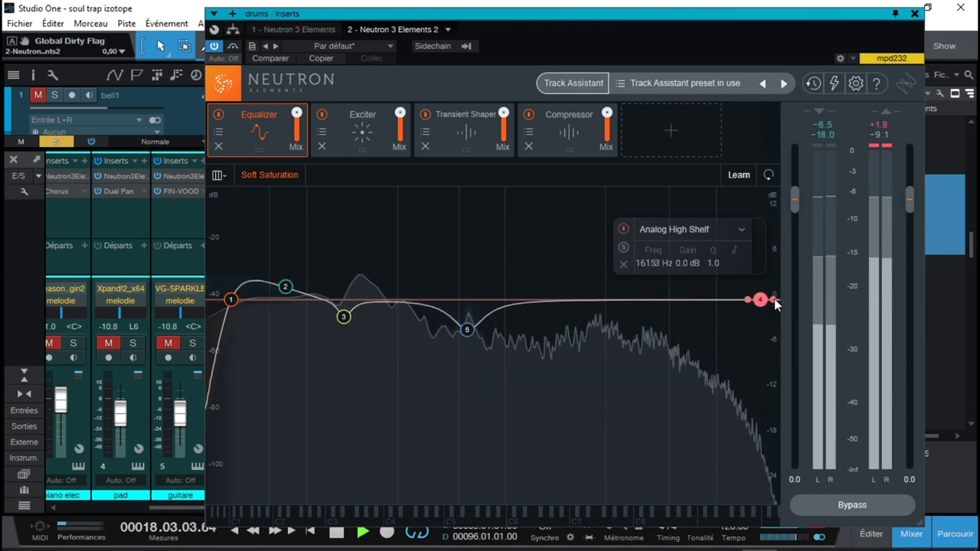
click(740, 230)
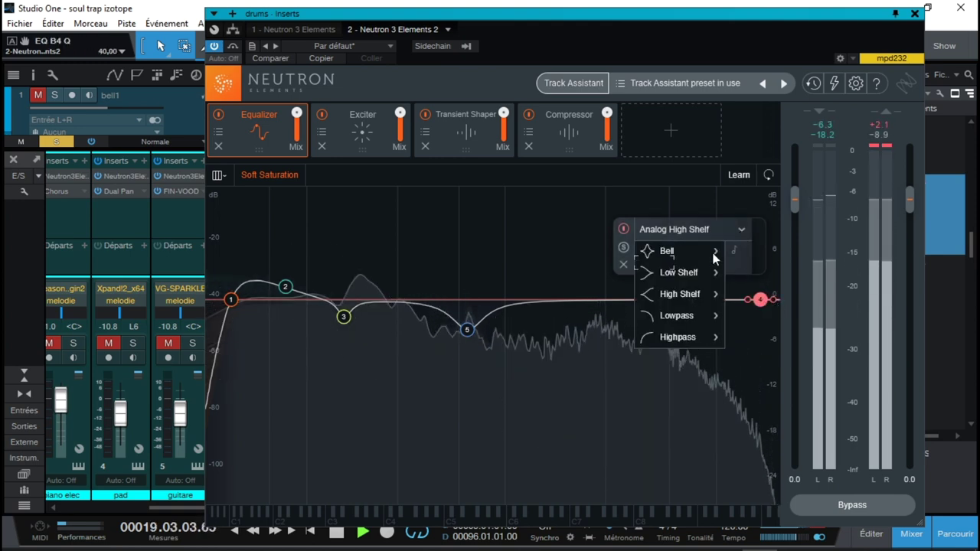
mouse_move(669, 316)
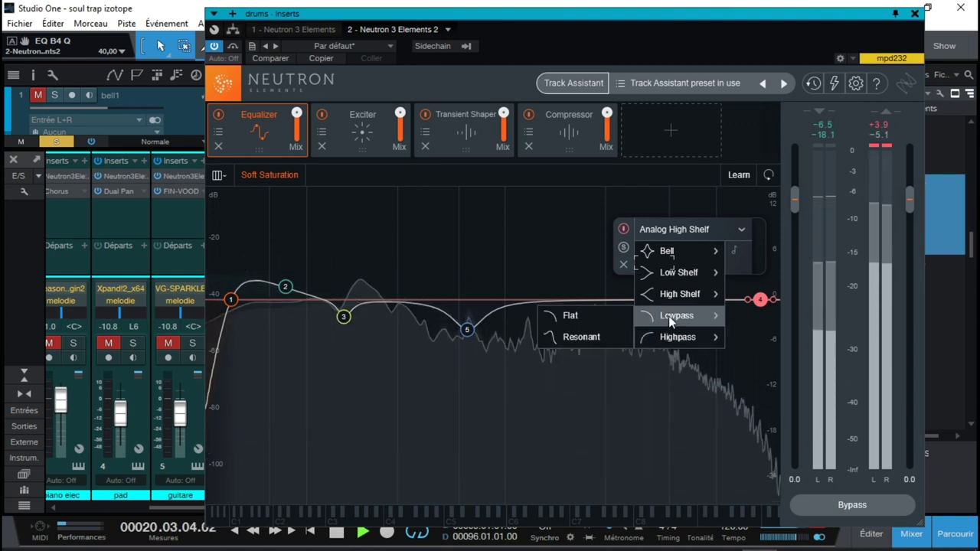
click(586, 317)
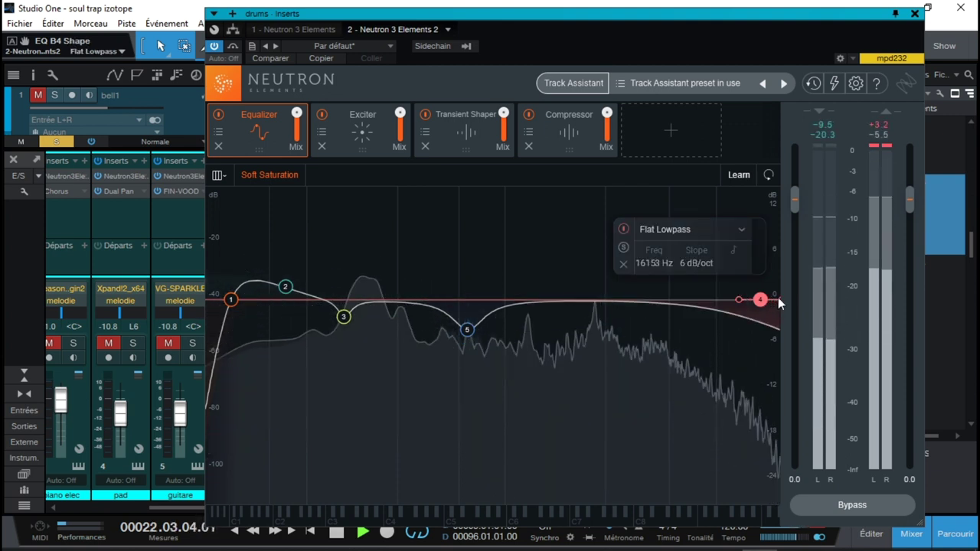
drag(741, 298, 754, 317)
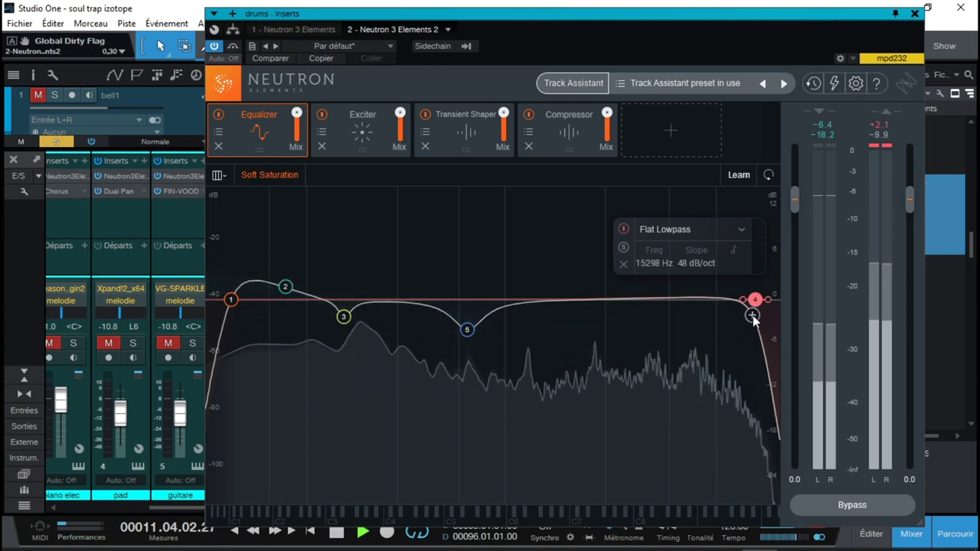
Add a Proportional Q cut of -2.7 dB at 7030 Hz in the Equalizer and narrow its bandwidth.
drag(639, 300, 687, 297)
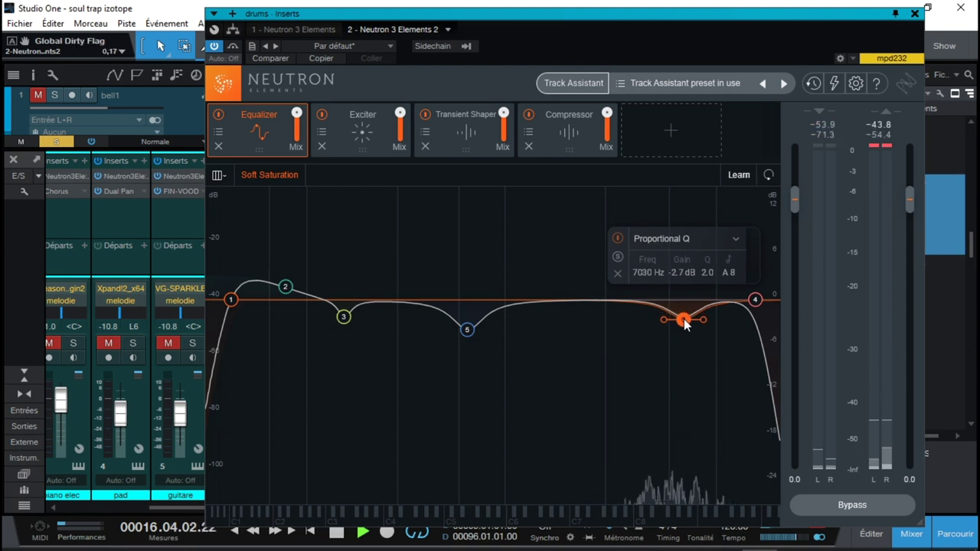
drag(701, 321, 699, 321)
Lower the lowpass cutoff to about 13.2 kHz and set the low shelf to 0.6 dB at 79 Hz.
drag(753, 300, 741, 304)
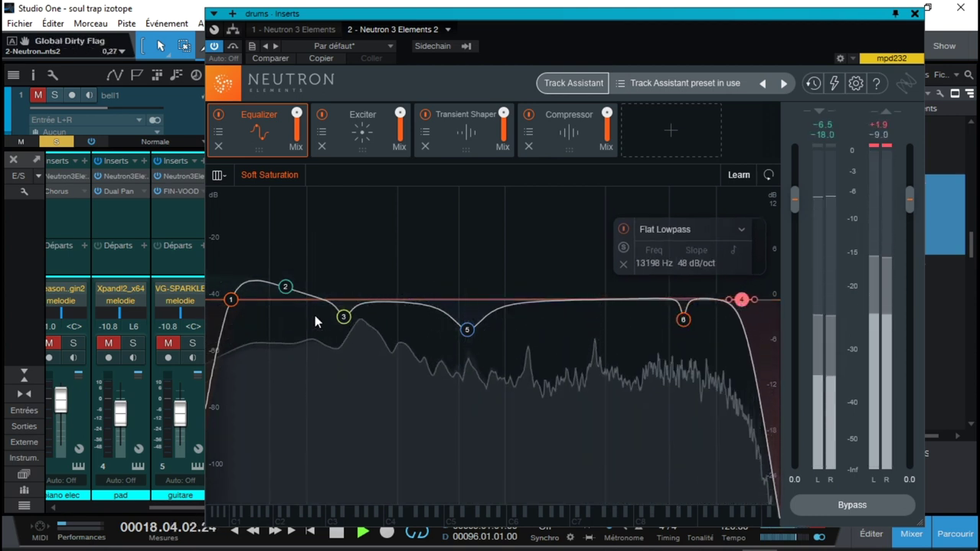
click(230, 299)
drag(287, 293, 288, 294)
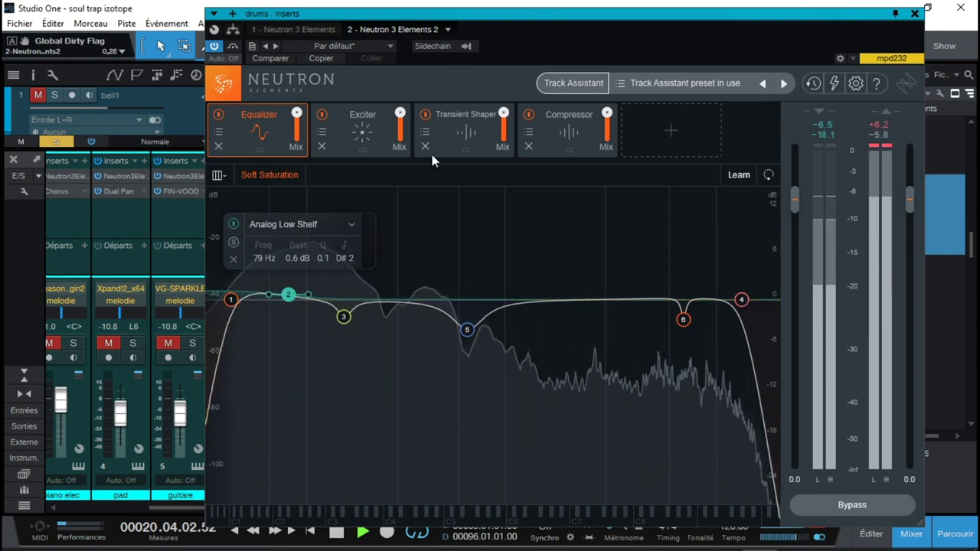
Set the Transient Shaper's attack to 6.8 and the Compressor's threshold to -27.3 dB.
click(463, 118)
drag(428, 220, 429, 263)
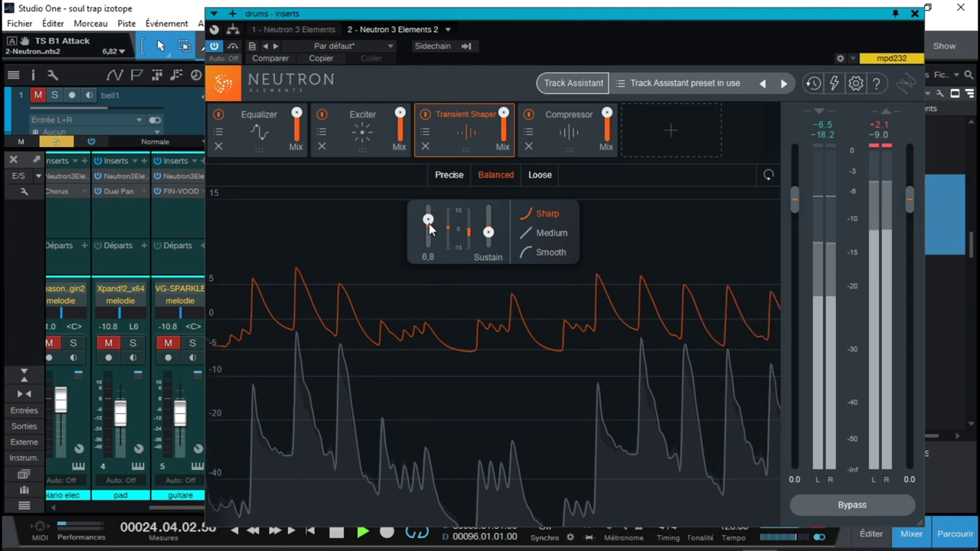
click(568, 134)
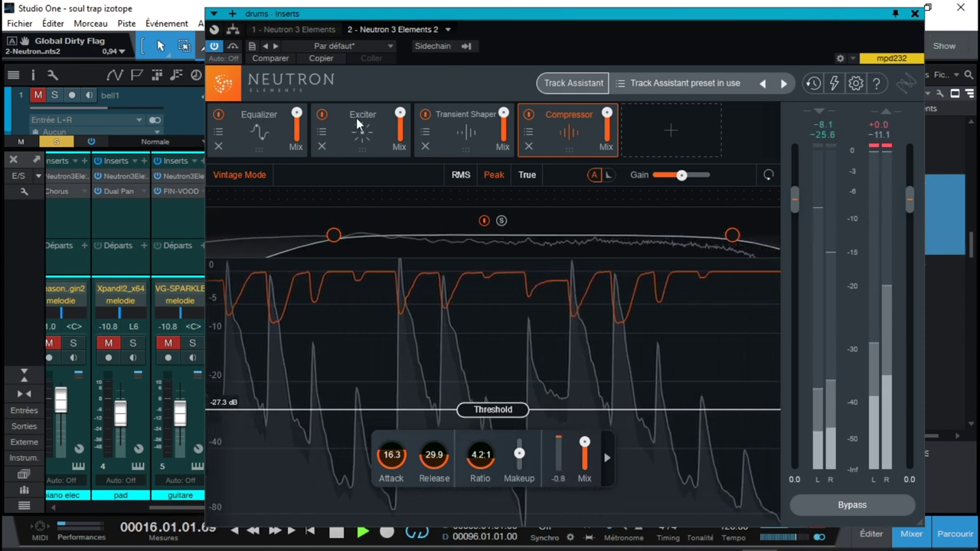
Set the Exciter's drive to about 10 and move its character blend further towards Tape.
click(359, 121)
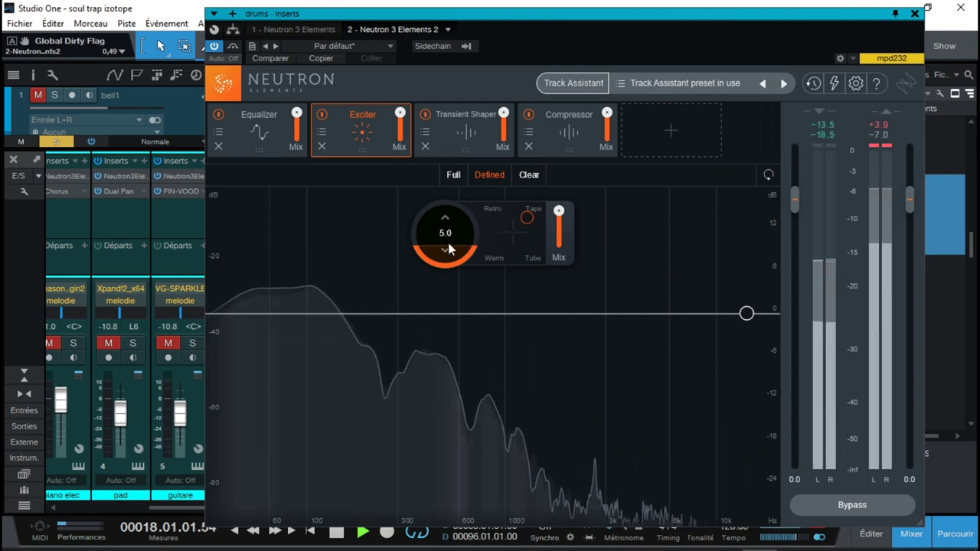
drag(452, 204, 450, 194)
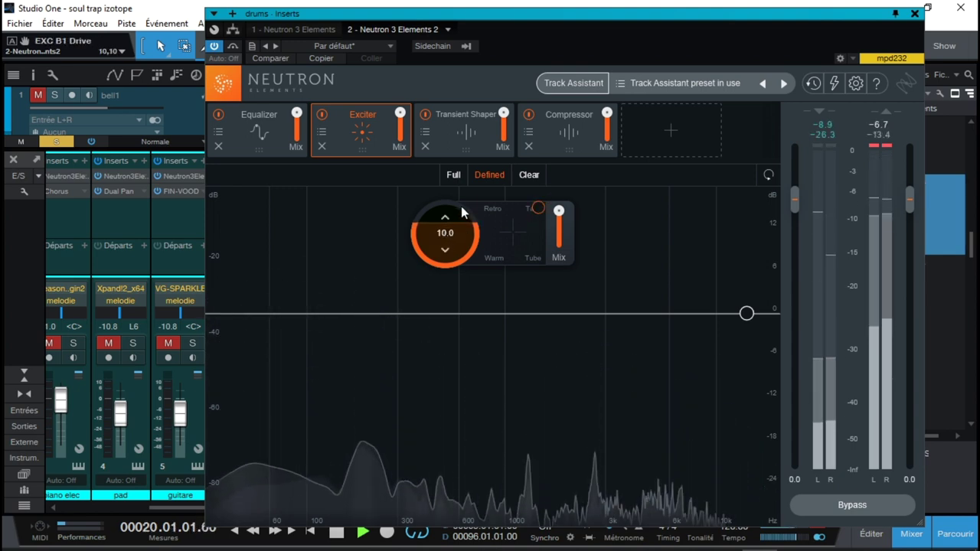
Set the Exciter's drive to 11.2, its post filter to -12 dB at 11.4 kHz and its character blend to Tube.
drag(463, 210, 462, 196)
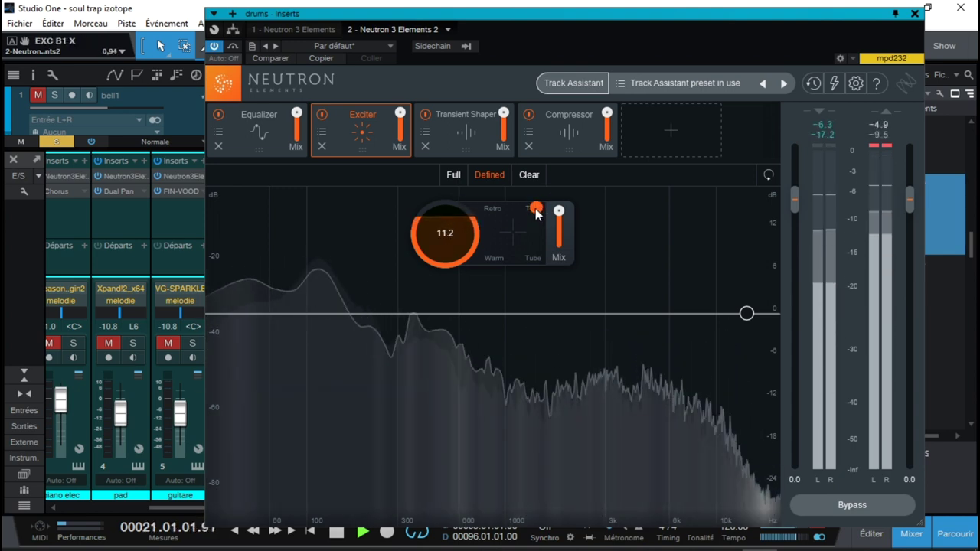
mouse_move(531, 222)
mouse_down()
mouse_move(536, 255)
mouse_move(523, 267)
mouse_move(498, 267)
mouse_move(494, 213)
mouse_move(495, 233)
mouse_move(527, 234)
mouse_up()
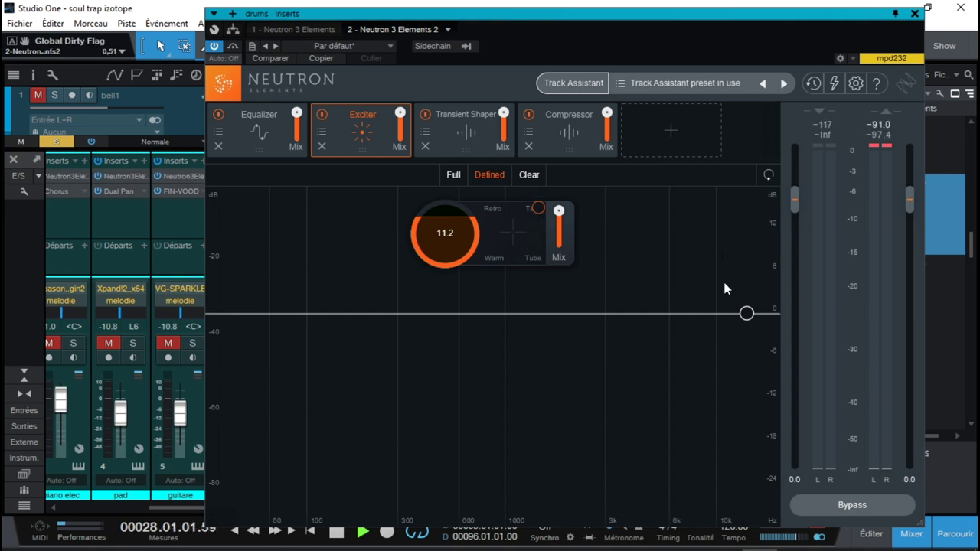
key(space)
drag(746, 313, 503, 517)
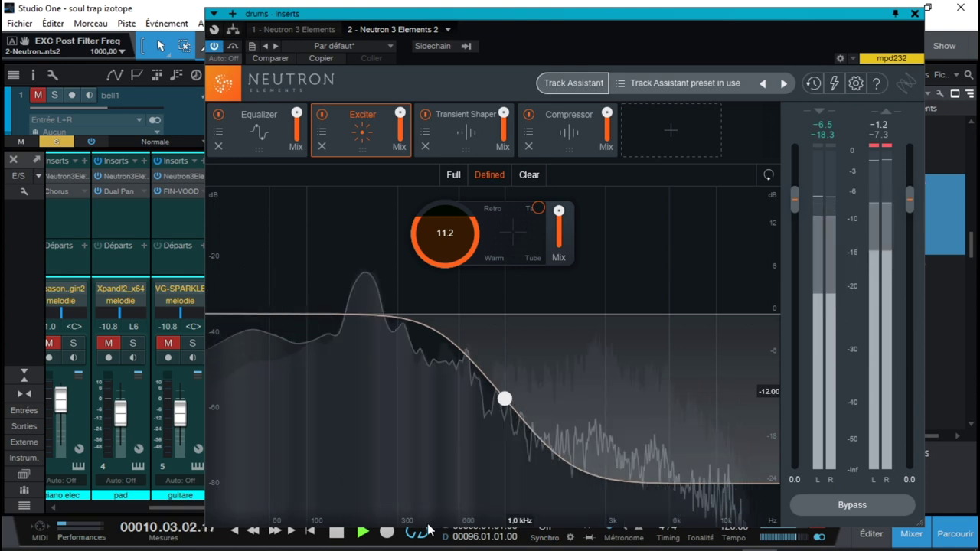
drag(504, 398, 730, 409)
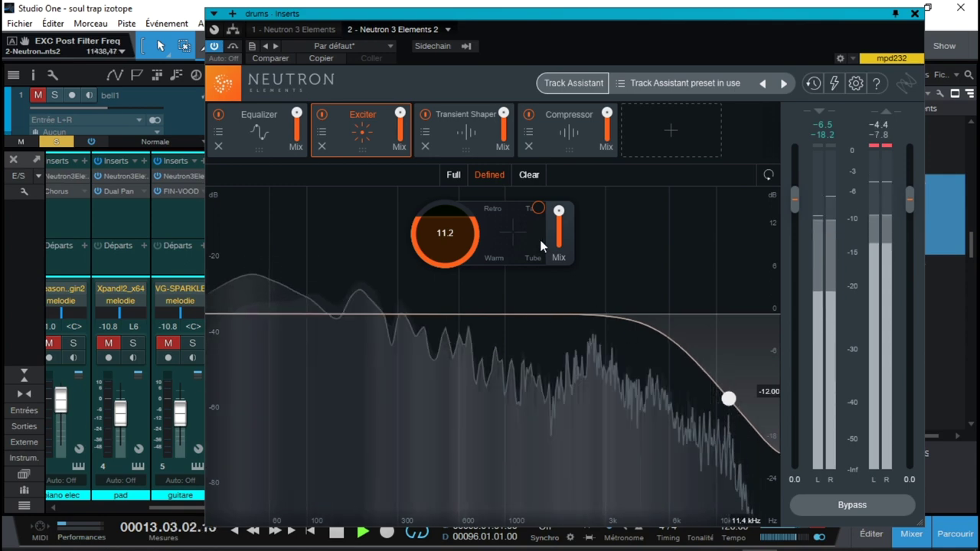
drag(544, 209, 545, 267)
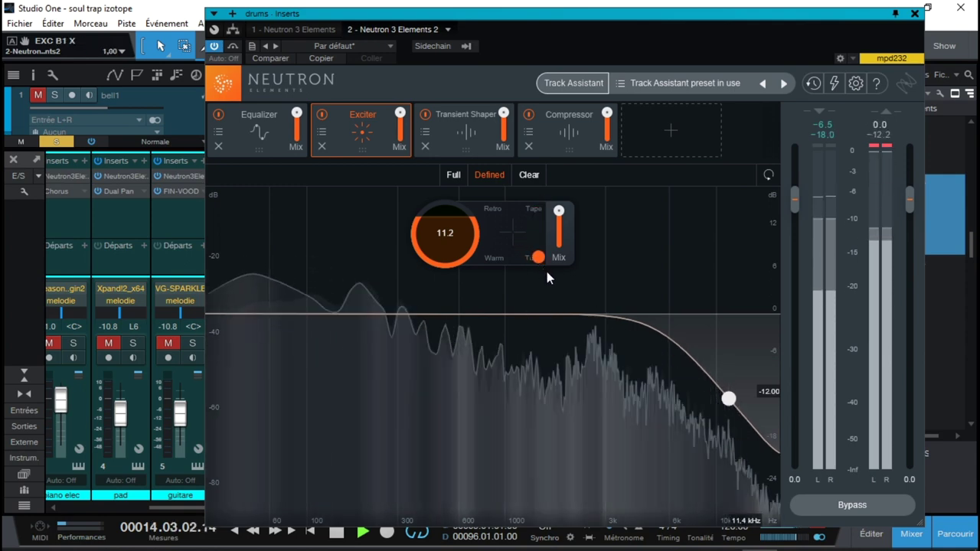
Lower the Exciter's drive to 6.3, move its character blend to Warm and set the post filter to -8.25 dB at 5.5 kHz.
drag(729, 399, 460, 363)
drag(443, 239, 441, 291)
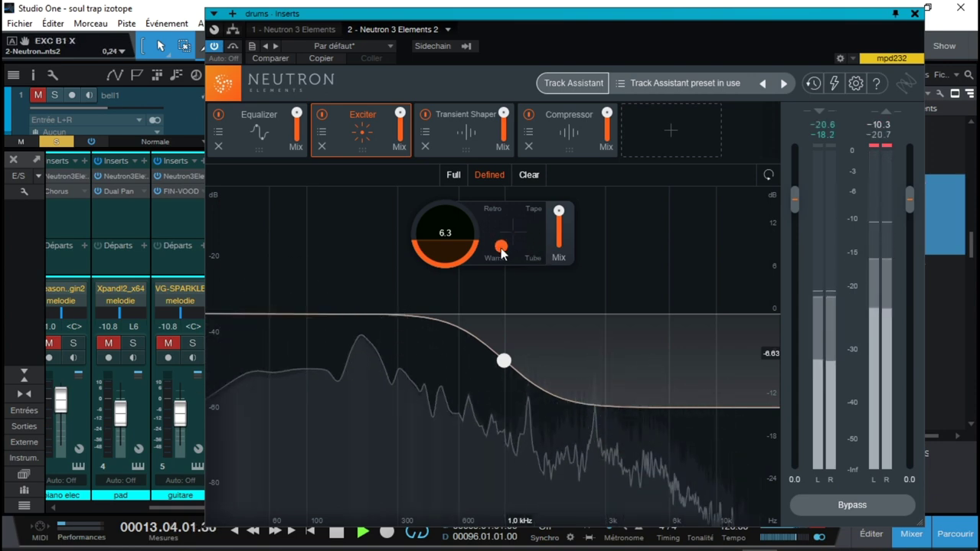
drag(504, 360, 688, 368)
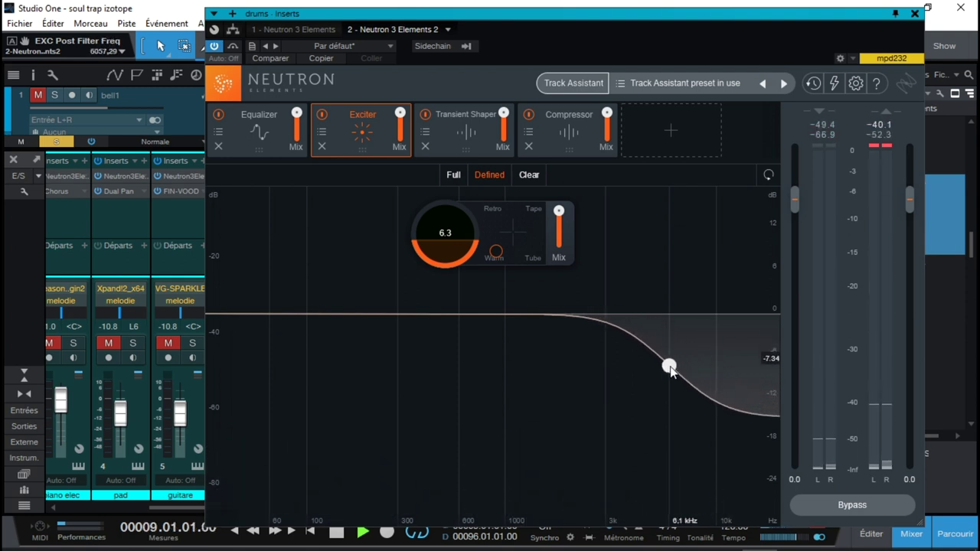
drag(668, 371, 659, 376)
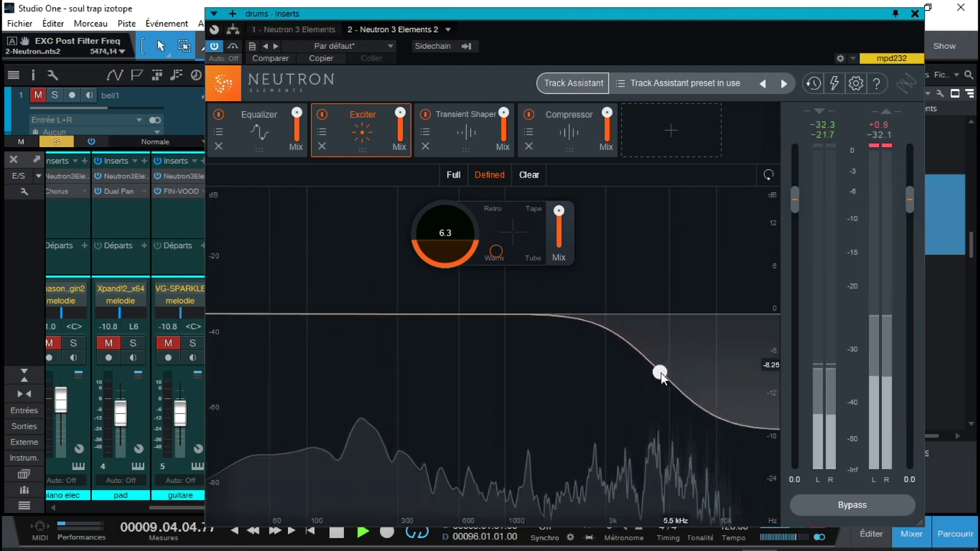
Set the Exciter's drive to 6.0 and lower its mix to about half.
drag(450, 249, 450, 253)
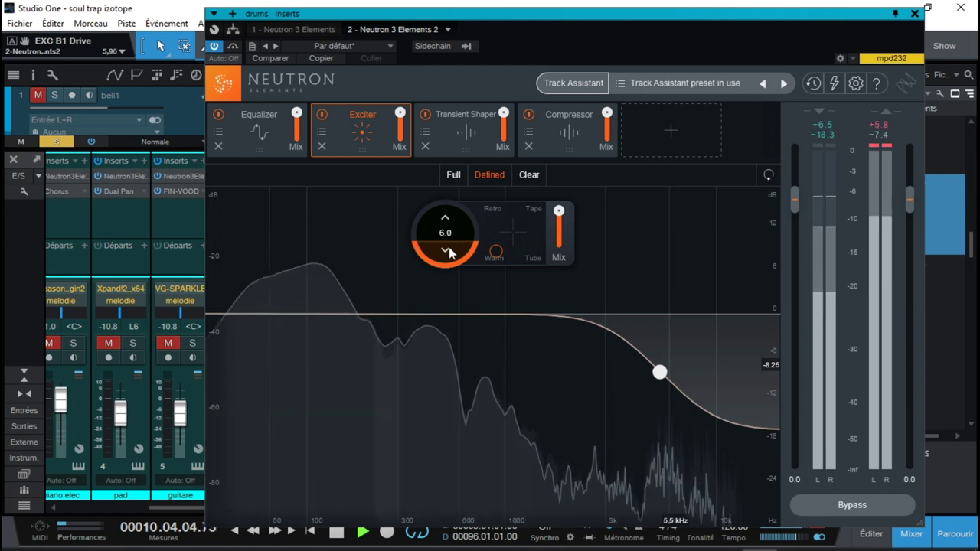
click(559, 218)
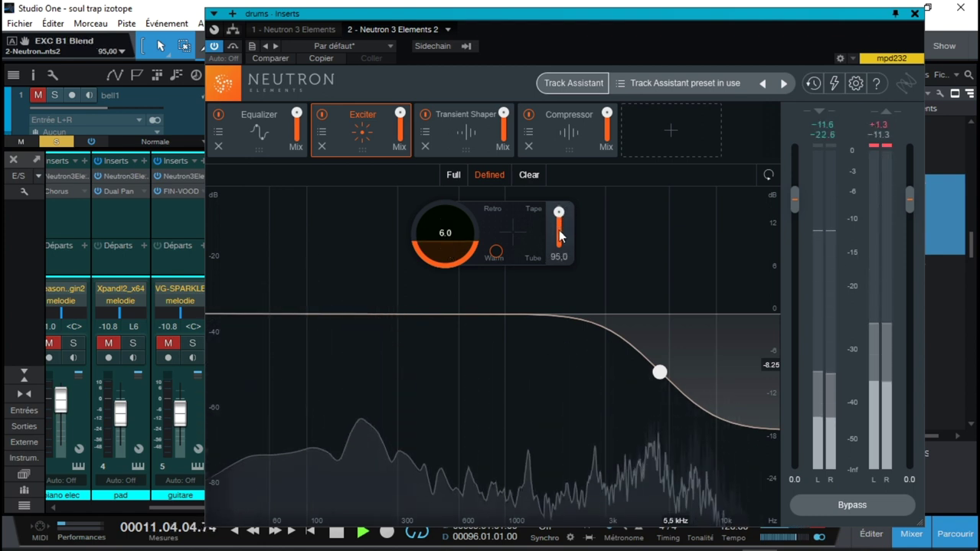
drag(558, 257, 558, 304)
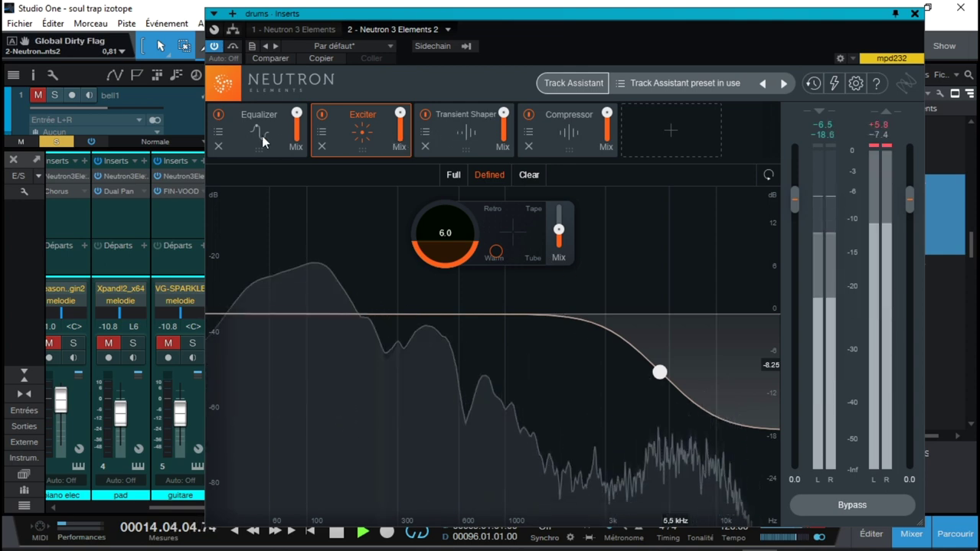
Set the Compressor's detection filter to a low cutoff of 194 Hz and a high cutoff of 9.4 kHz.
click(470, 124)
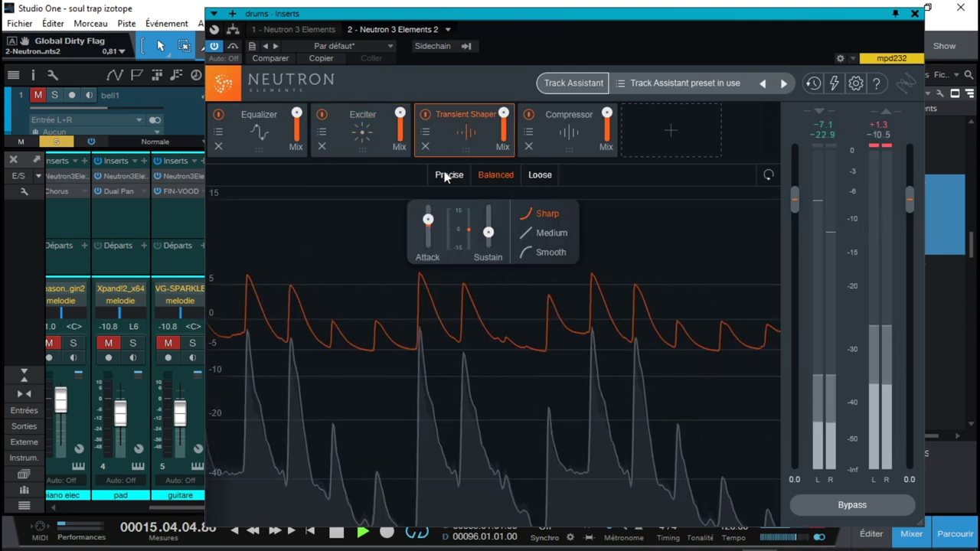
click(575, 131)
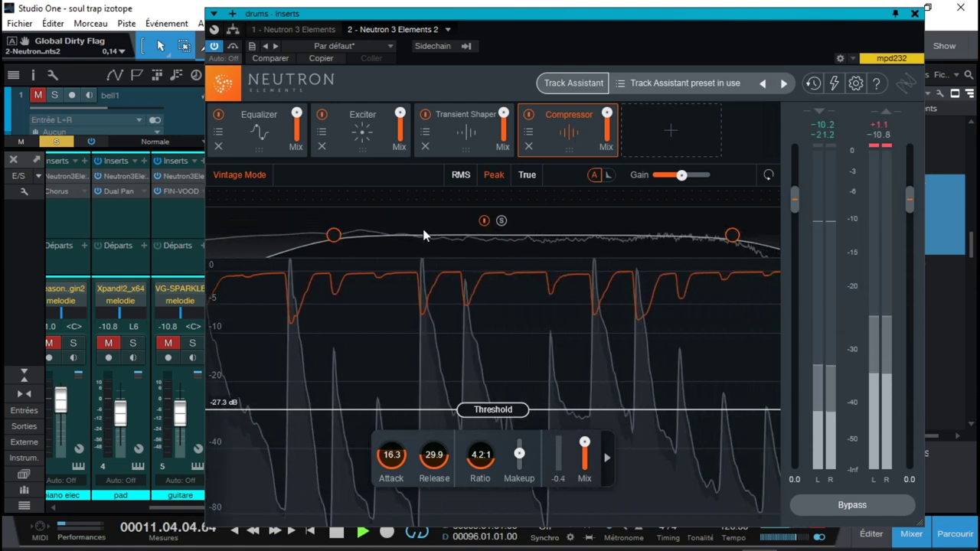
drag(333, 235, 343, 237)
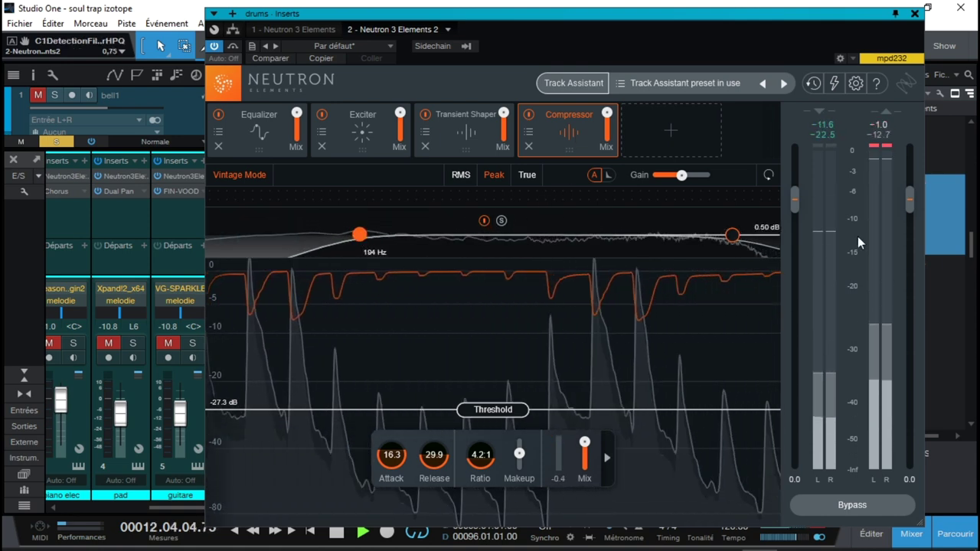
drag(732, 235, 711, 239)
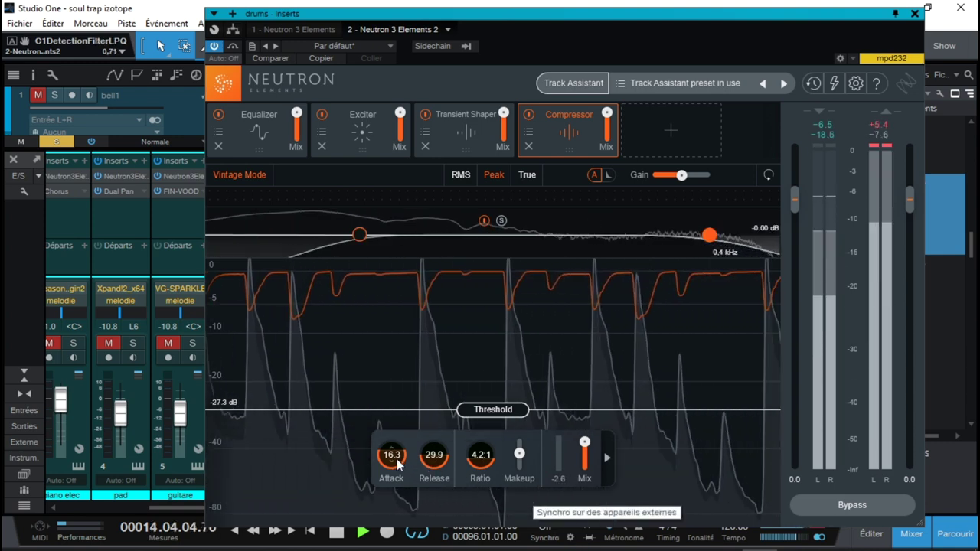
Set the Compressor's attack to 8.3 and release to 38.0, readjust its makeup gain and lower its mix to about half.
drag(398, 463, 392, 475)
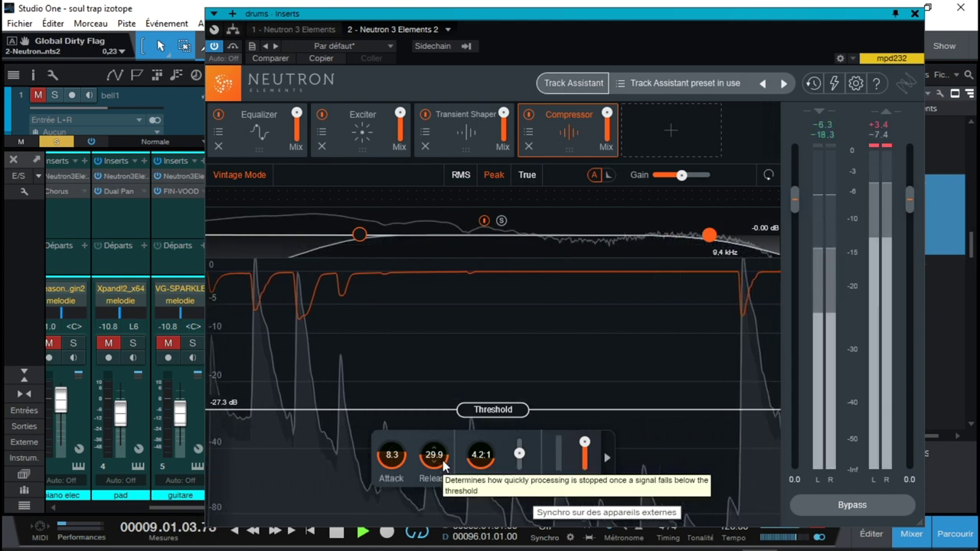
drag(444, 466, 444, 458)
drag(519, 460, 527, 455)
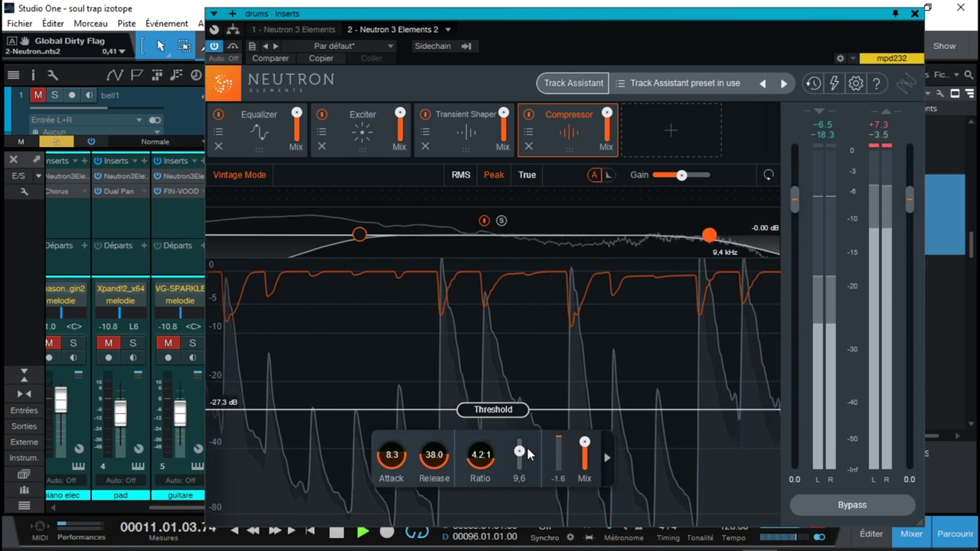
click(520, 453)
drag(520, 452, 522, 464)
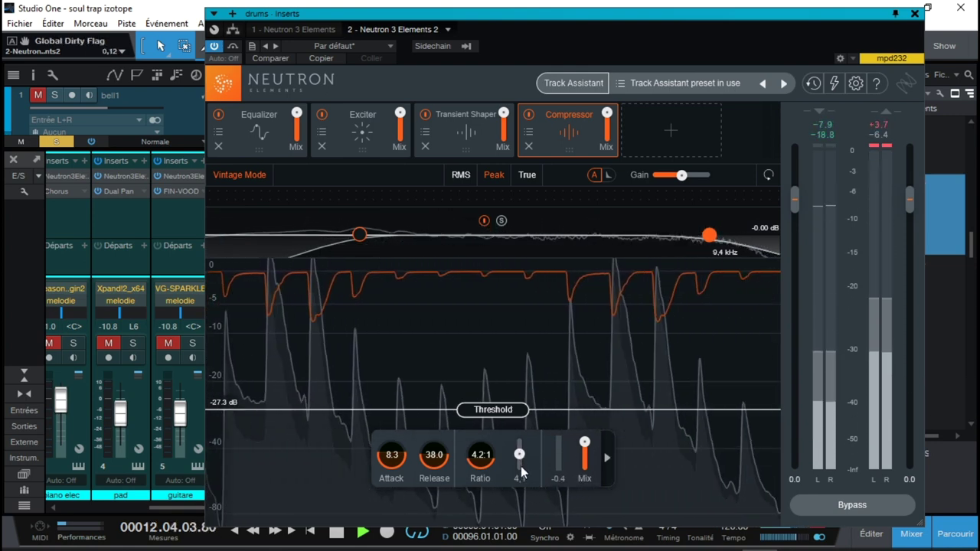
click(584, 451)
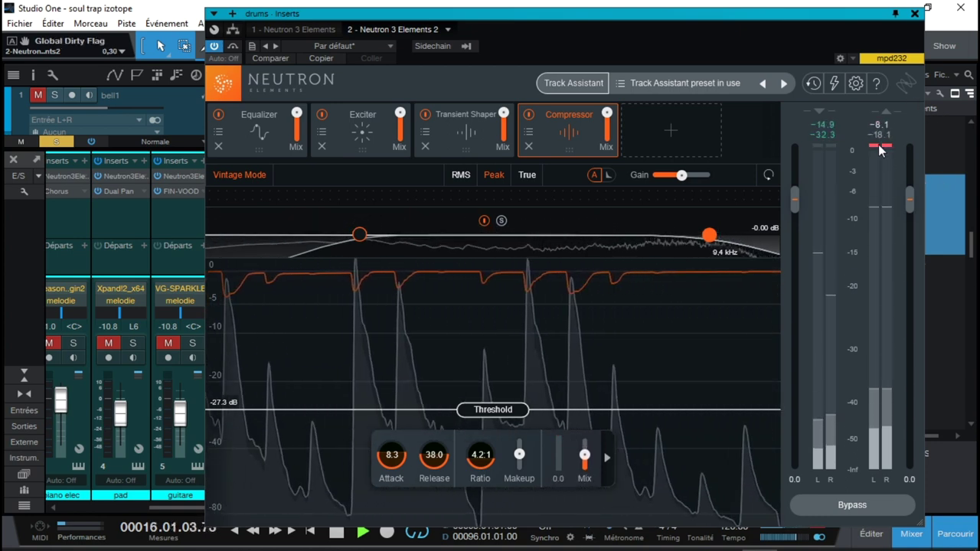
Close the plug-in window and compare the drums bus with its second Neutron insert bypassed and re-enabled.
click(915, 14)
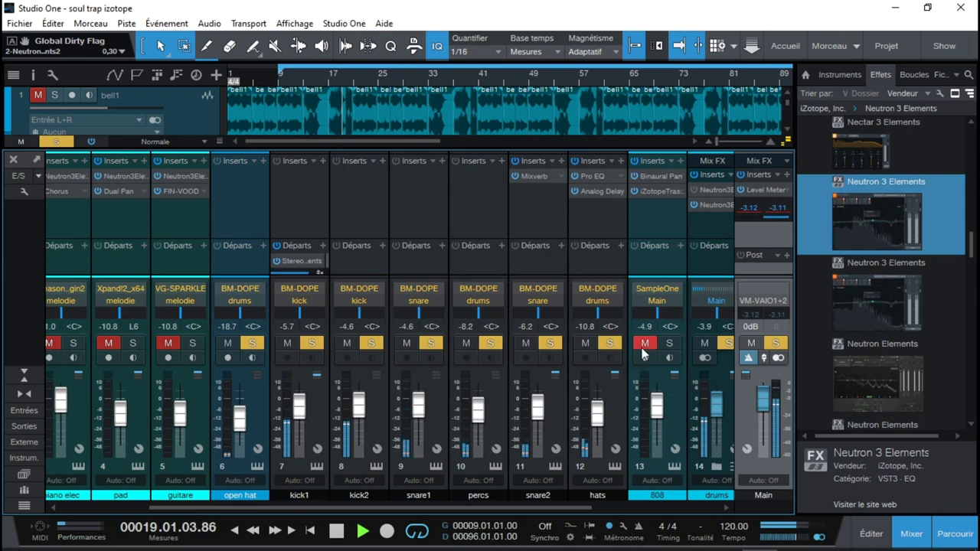
click(694, 189)
click(694, 205)
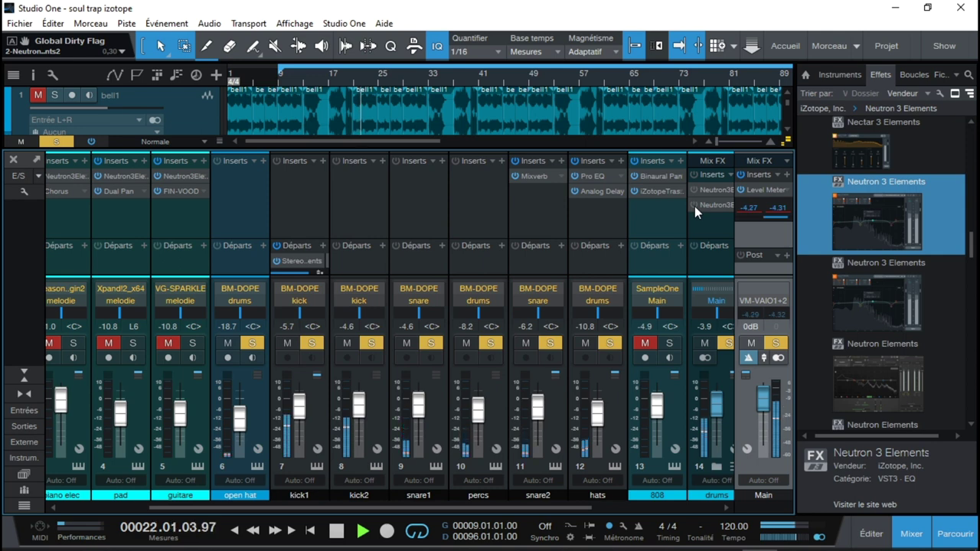
click(694, 205)
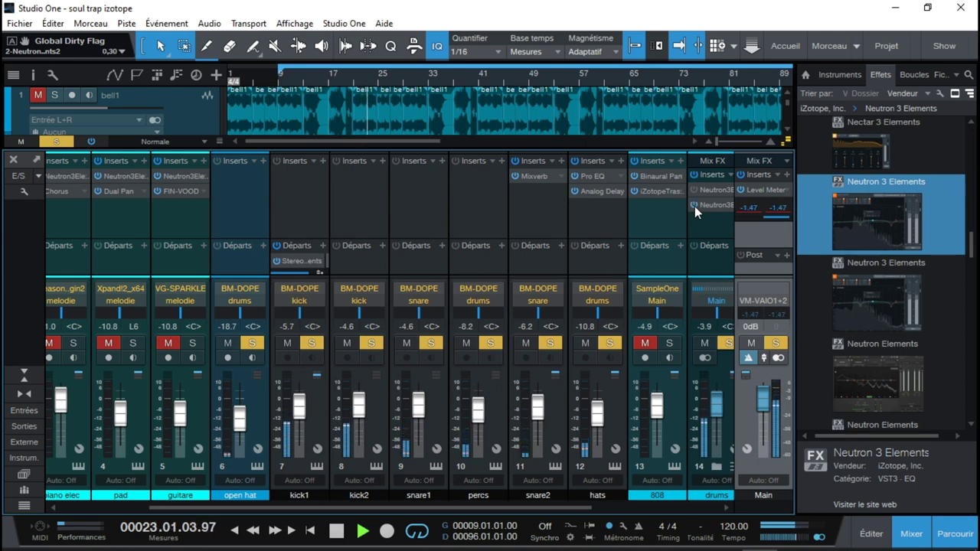
Remove the second Neutron 3 Elements insert from the drums bus, listen from the loop start and stop playback.
right_click(700, 205)
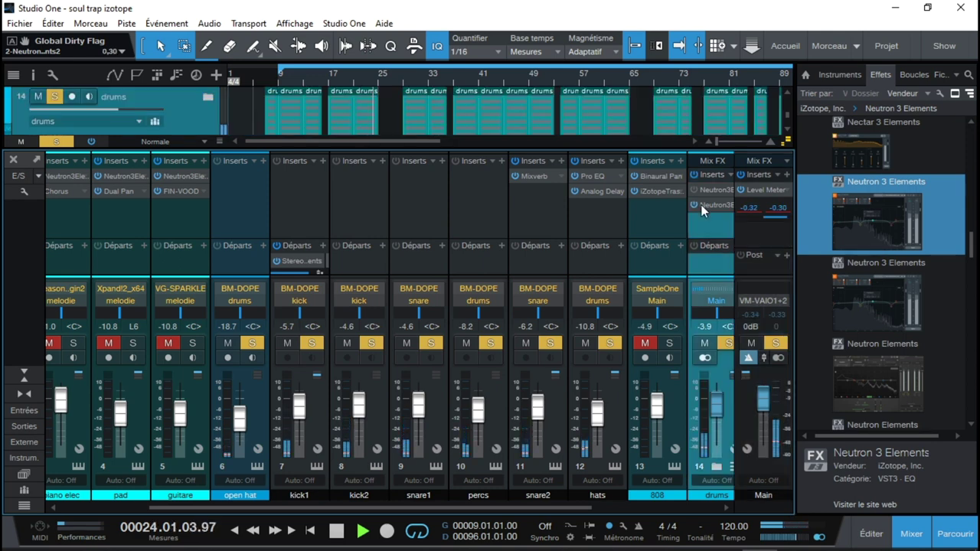
click(737, 339)
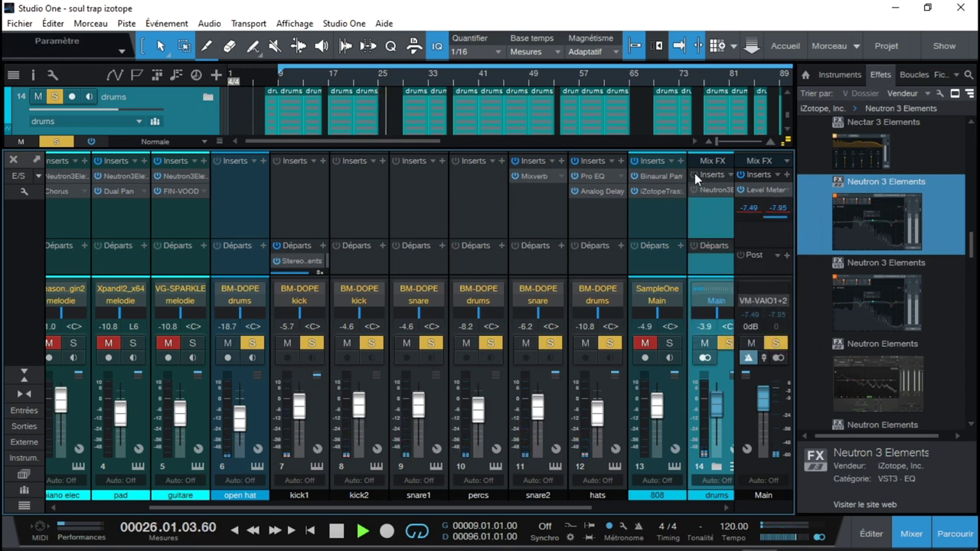
key(KP_1)
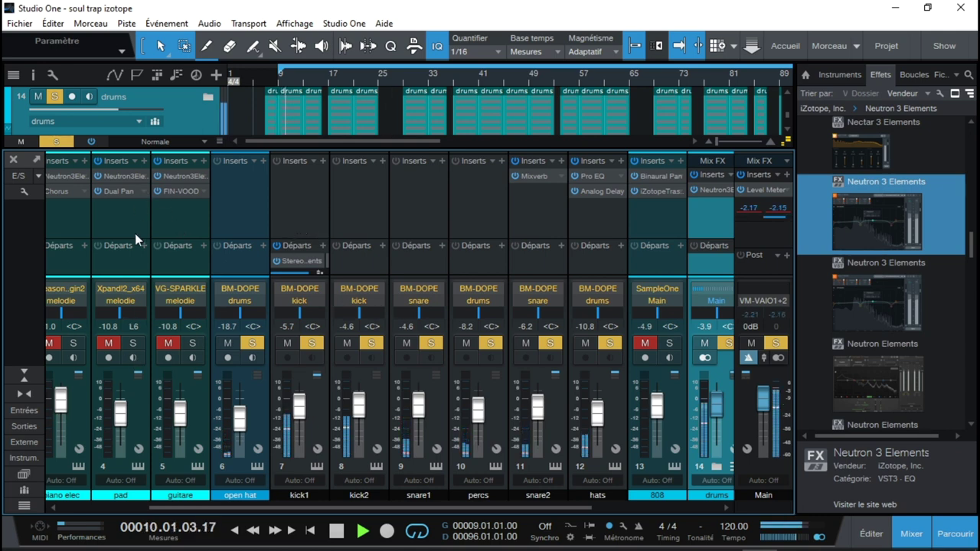
click(750, 357)
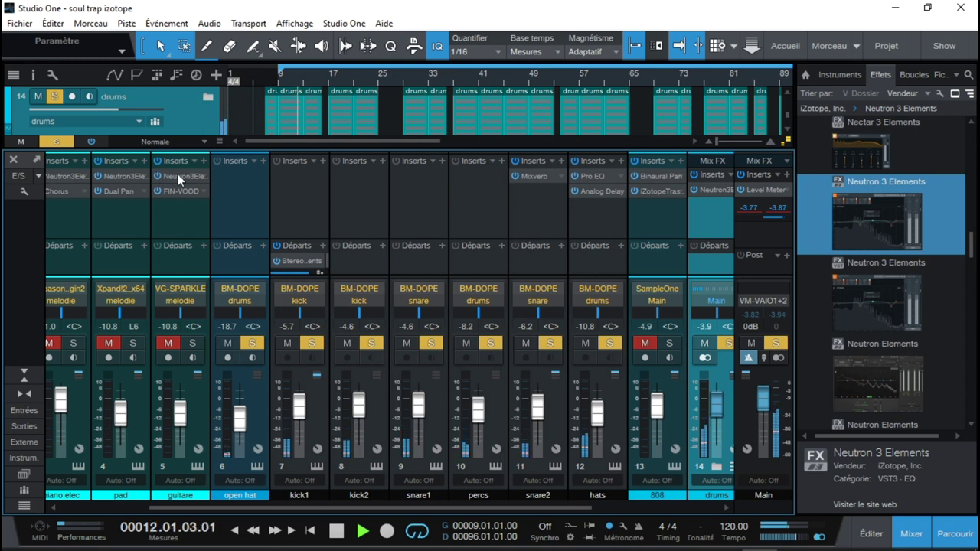
key(space)
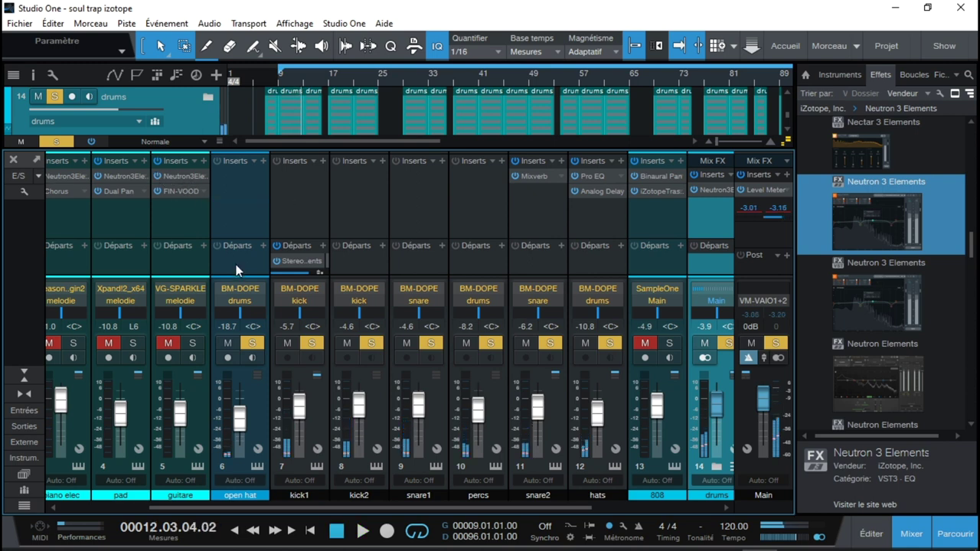
Solo the bell1 channel exclusively and add the choir, piano elec and pad channels to the solo during playback.
click(66, 506)
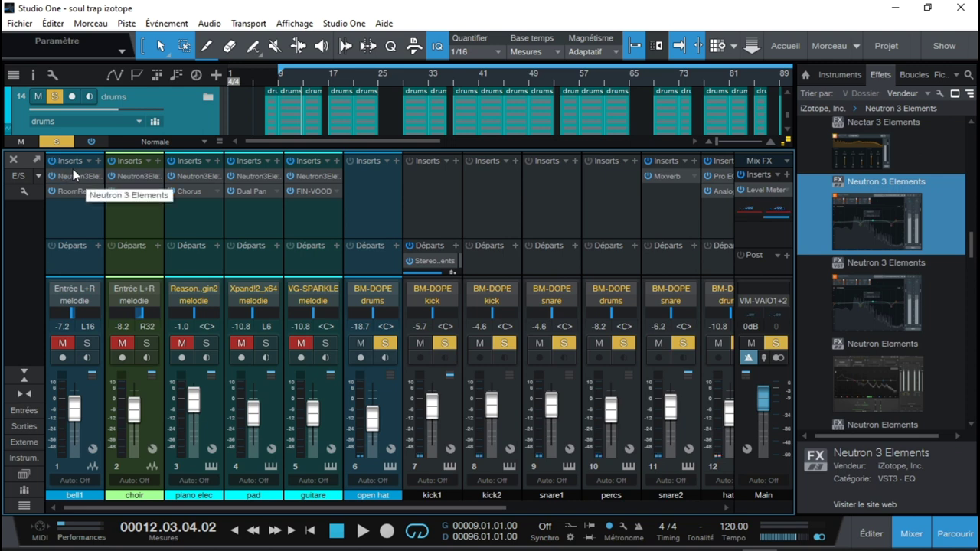
ctrl+click(87, 343)
key(space)
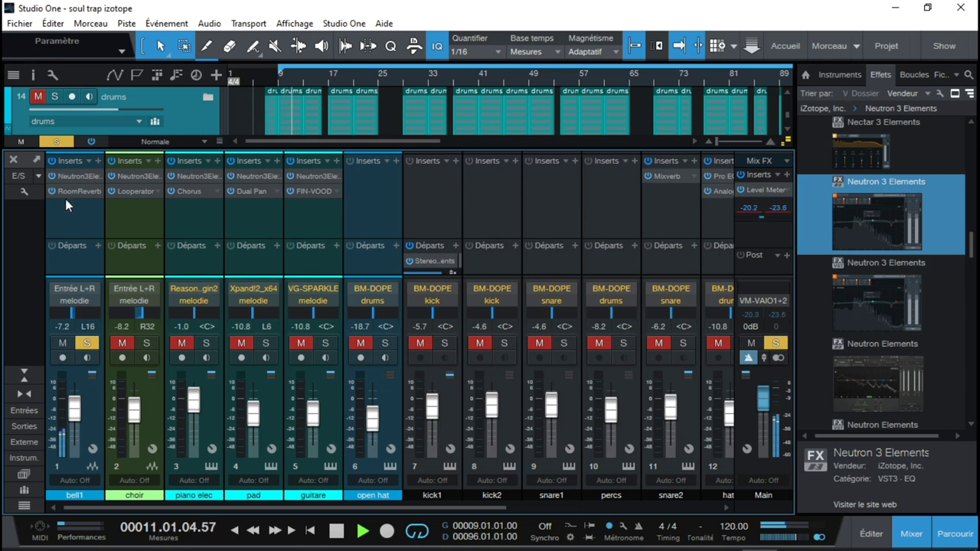
click(146, 344)
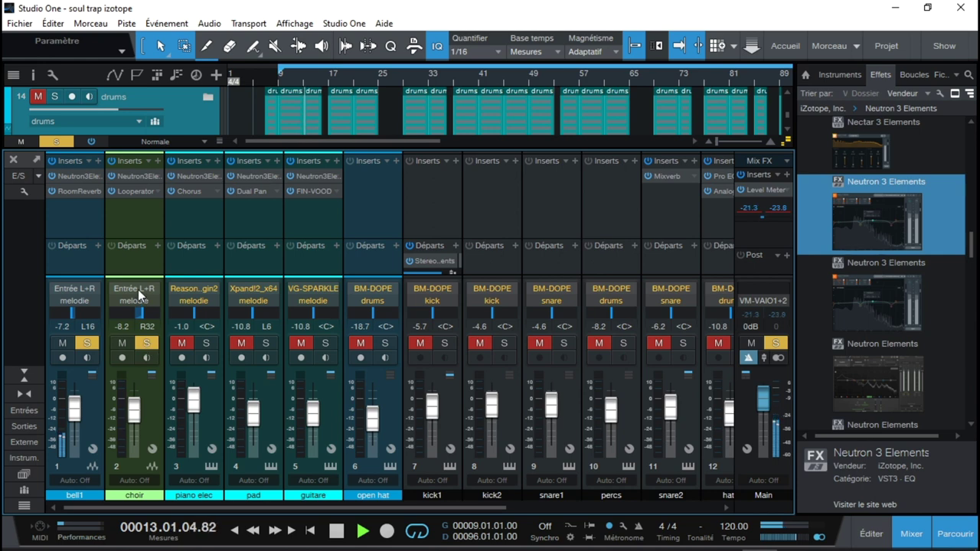
key(space)
key(space)
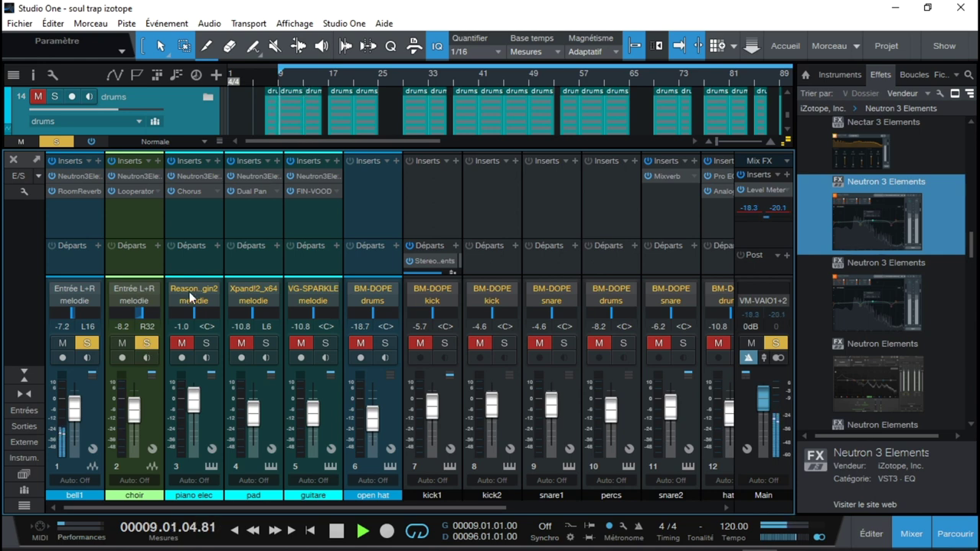
click(208, 343)
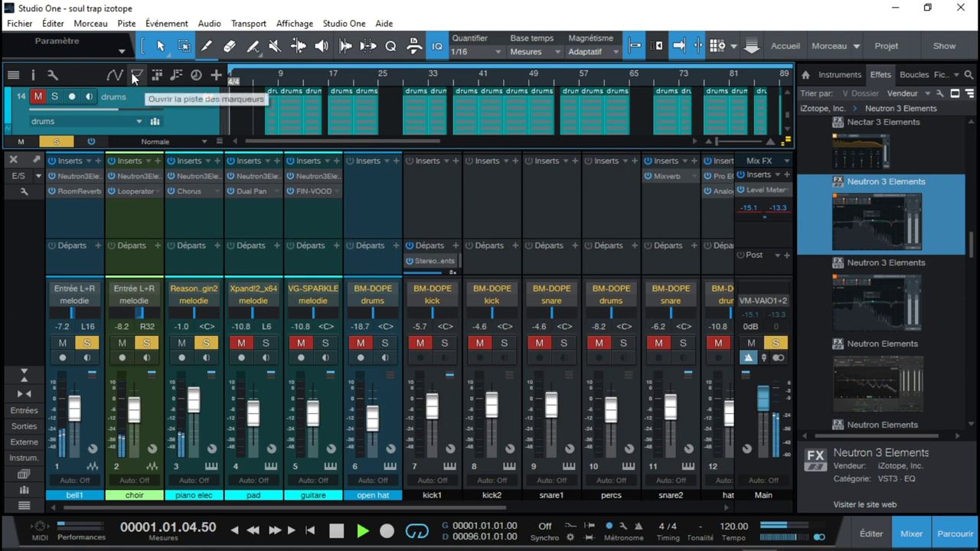
click(266, 344)
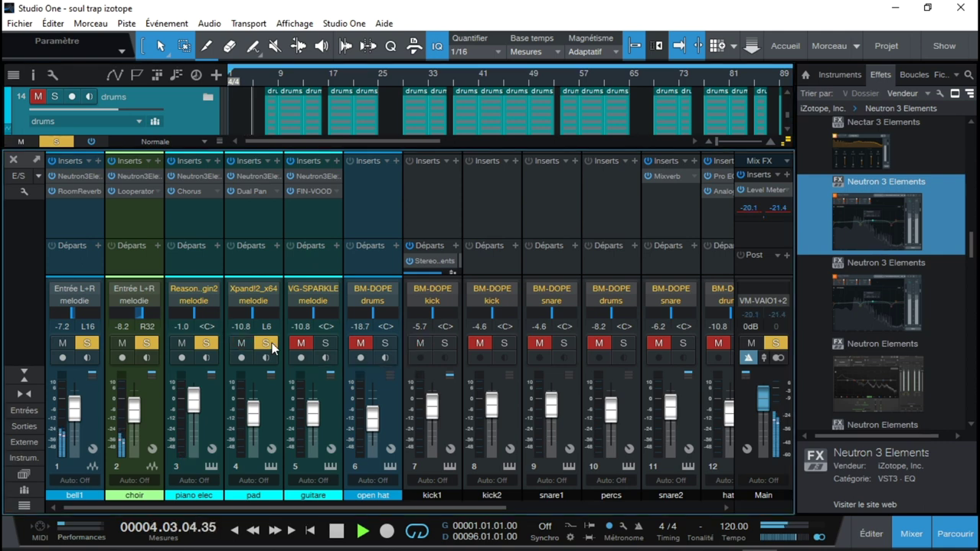
Review the pad channel's Neutron Exciter and Compressor, including its sidechain option, and the guitare channel's Neutron Transient Shaper, closing both plug-in windows.
click(257, 175)
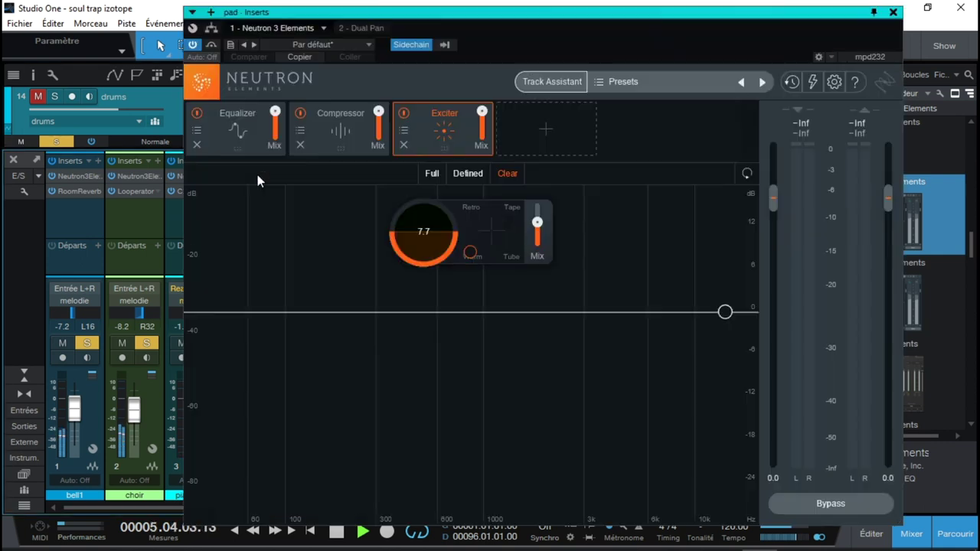
click(340, 131)
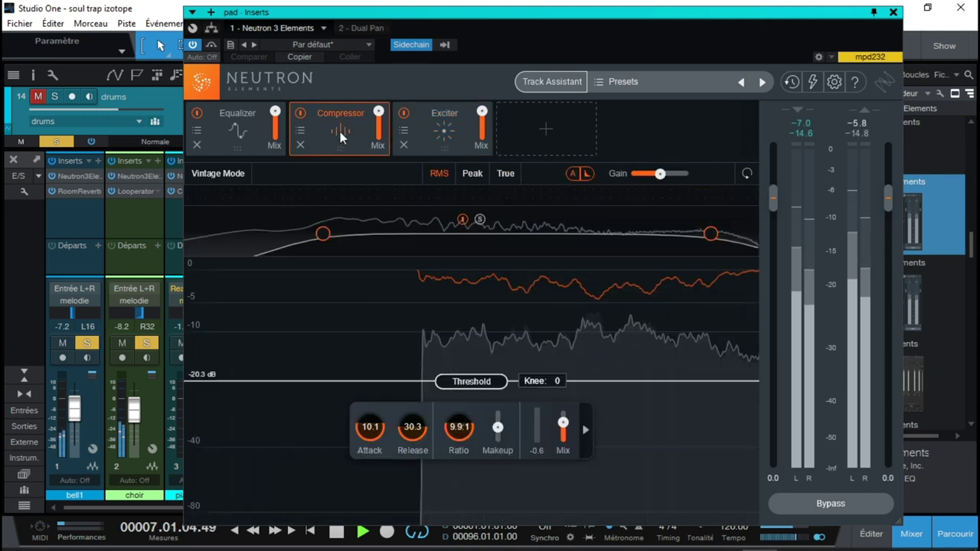
click(586, 430)
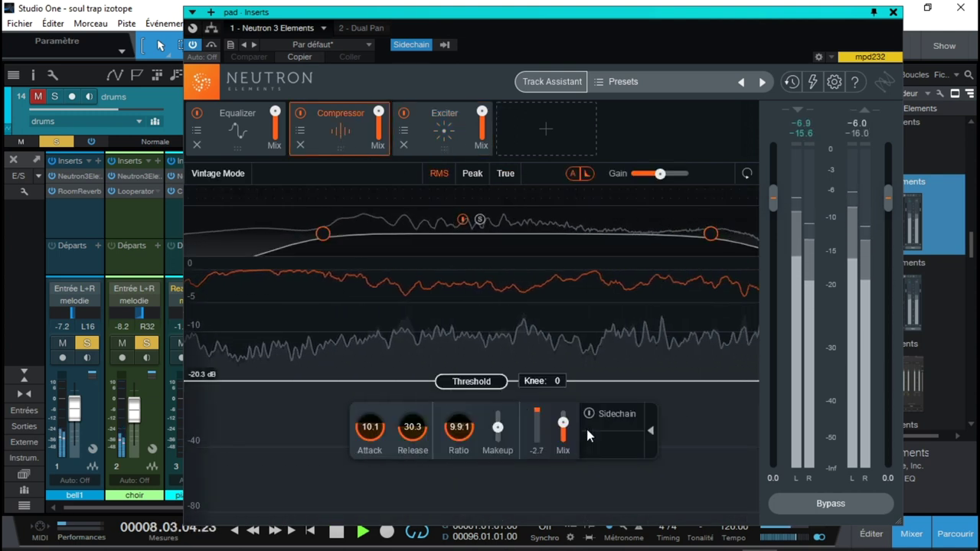
click(650, 430)
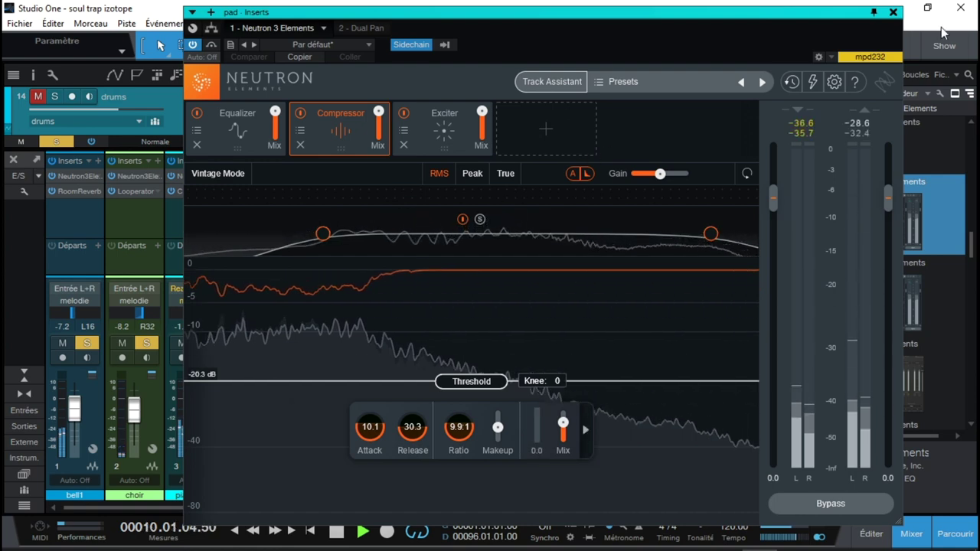
click(893, 13)
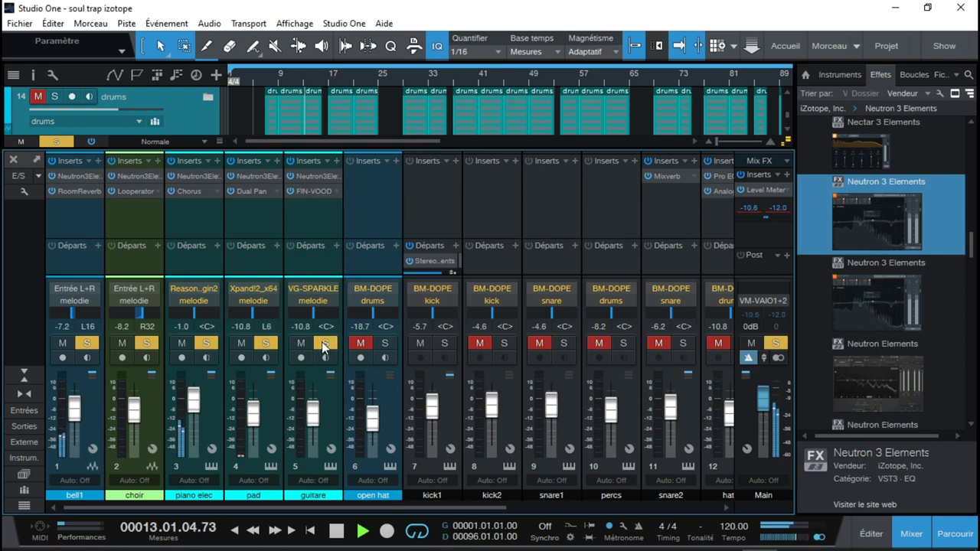
click(305, 175)
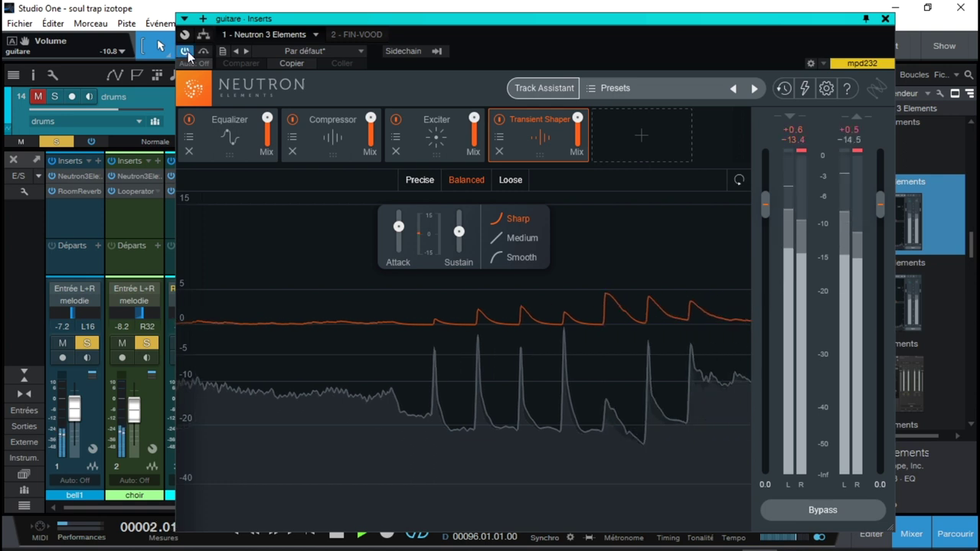
click(885, 19)
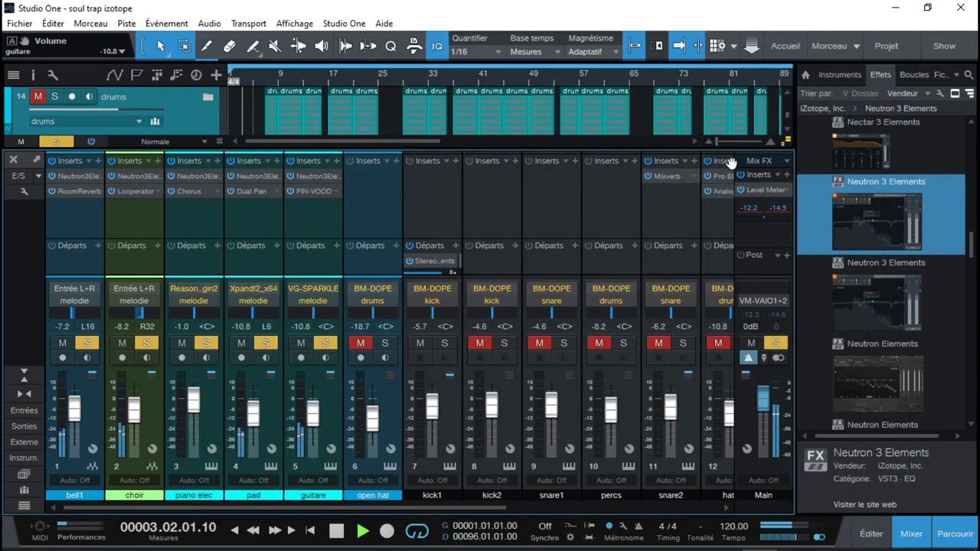
Add the open hat, kick2, snare1, percs, snare2 and hats channels to the solo during playback.
click(386, 343)
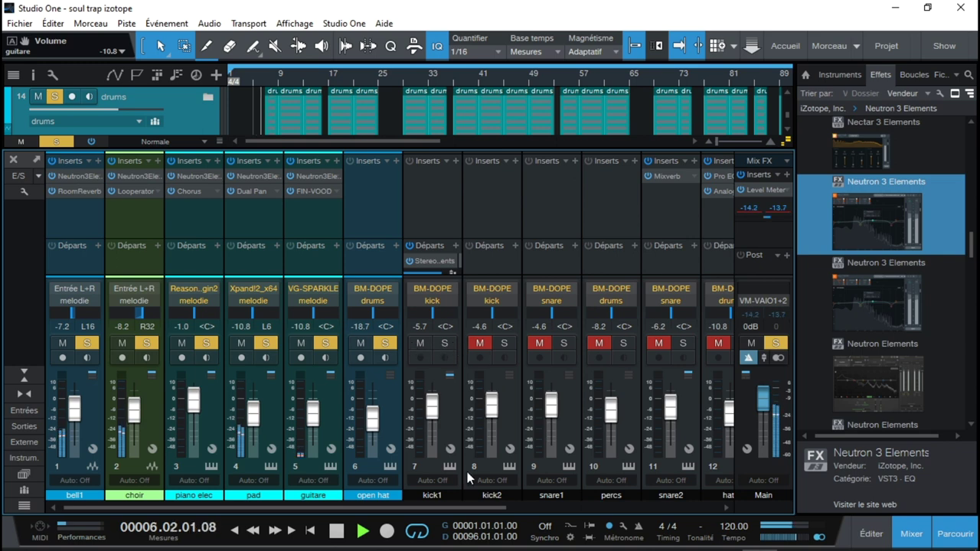
drag(447, 506, 599, 505)
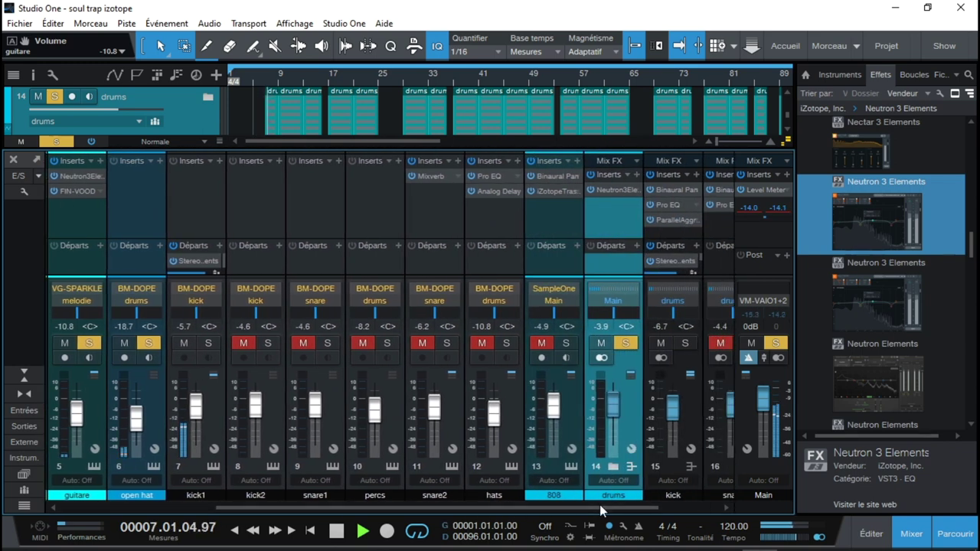
click(268, 343)
click(327, 343)
click(387, 343)
click(446, 343)
click(504, 343)
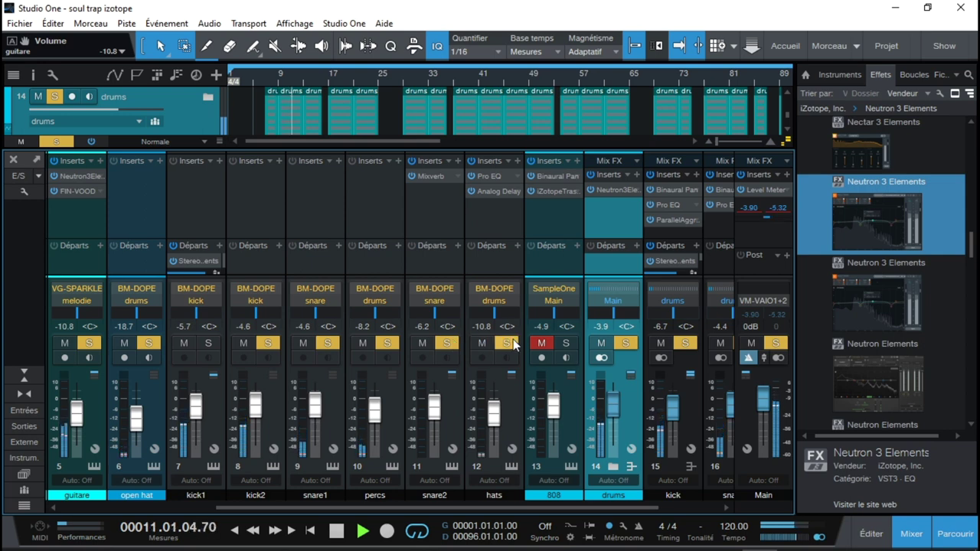
Examine the melodie bus's Neutron Equalizer and Compressor, including the sidechain section and the list of sidechain source channels.
drag(658, 510, 715, 509)
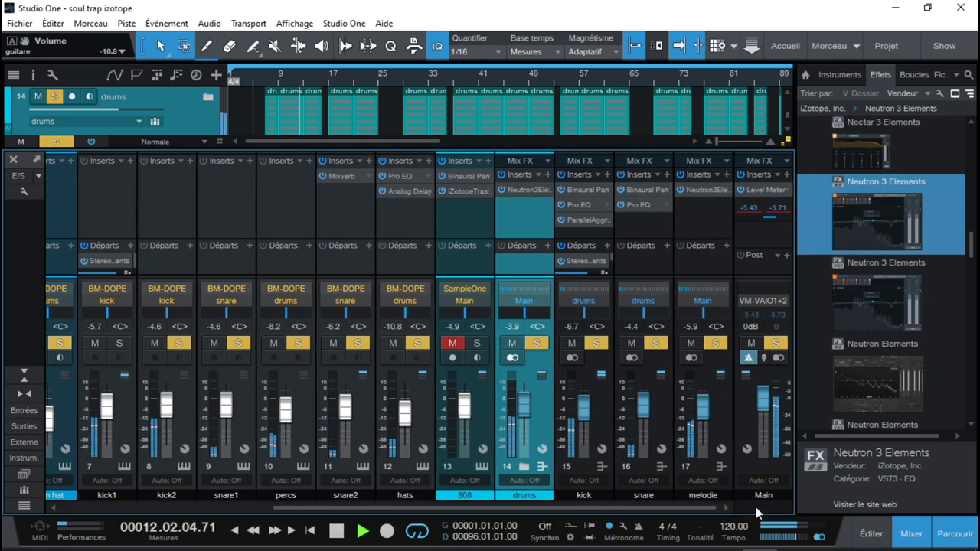
double_click(709, 190)
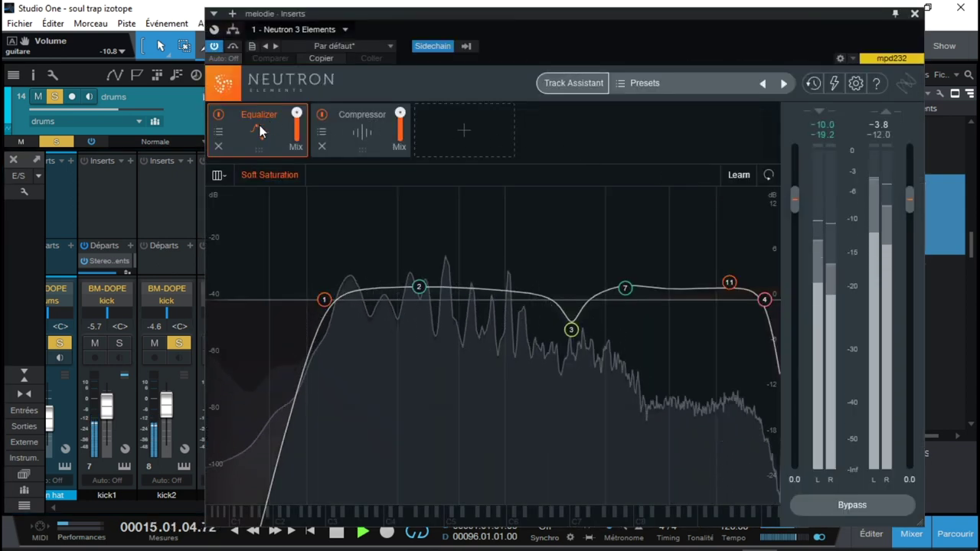
click(353, 131)
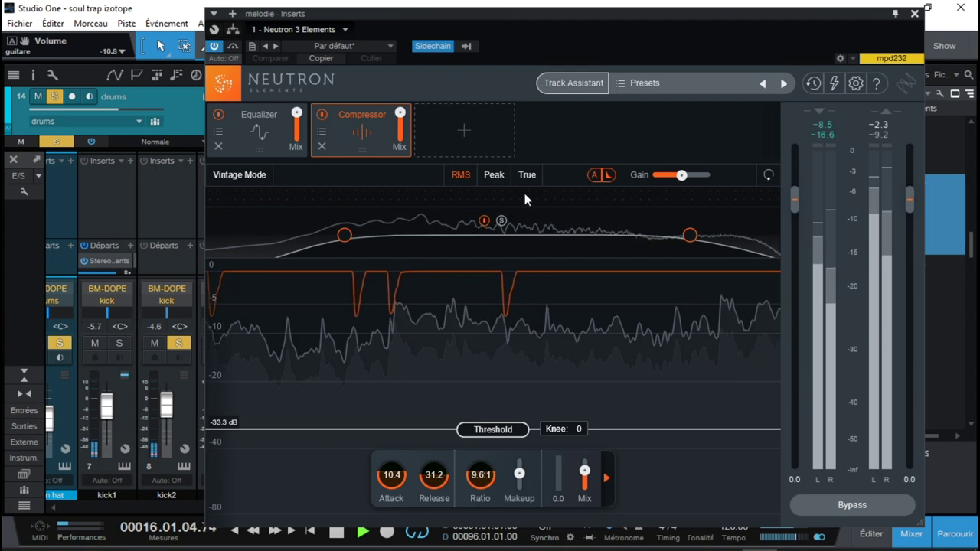
click(608, 479)
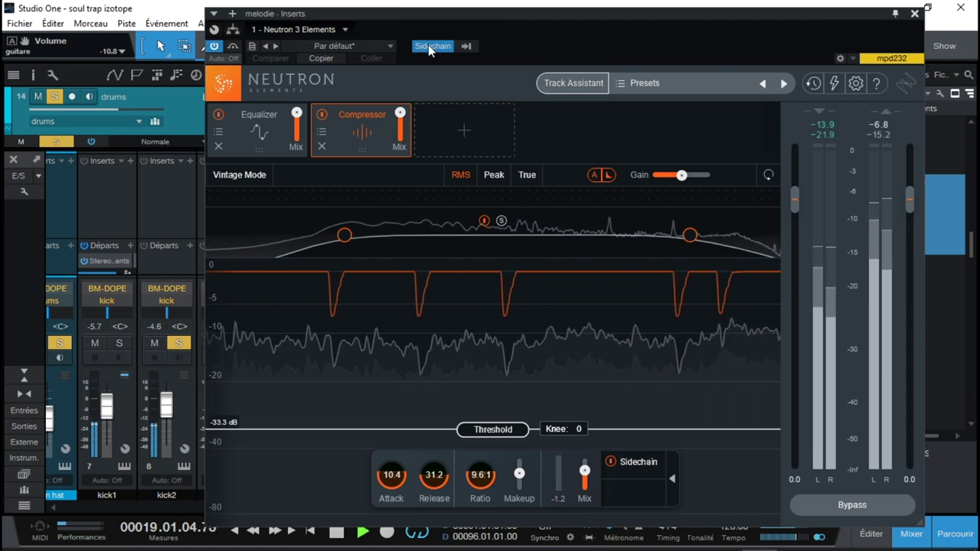
click(465, 46)
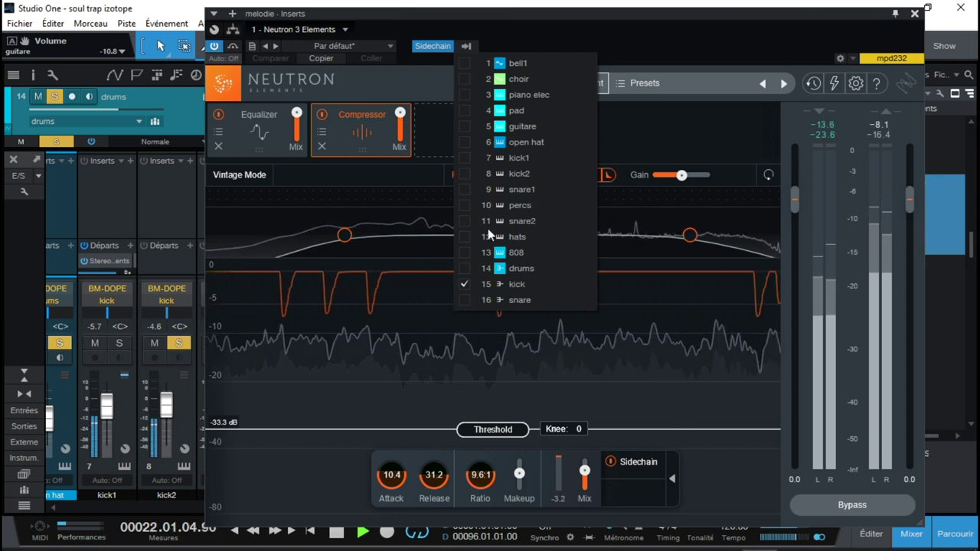
click(647, 113)
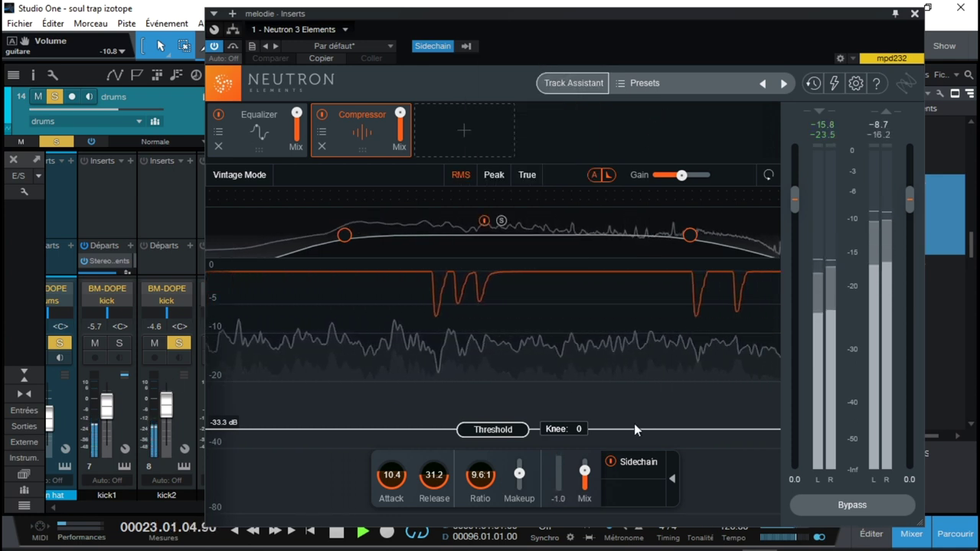
Compare the melodie bus Compressor with its sidechain switched off and on, collapse the sidechain section and close the plug-in window.
click(611, 462)
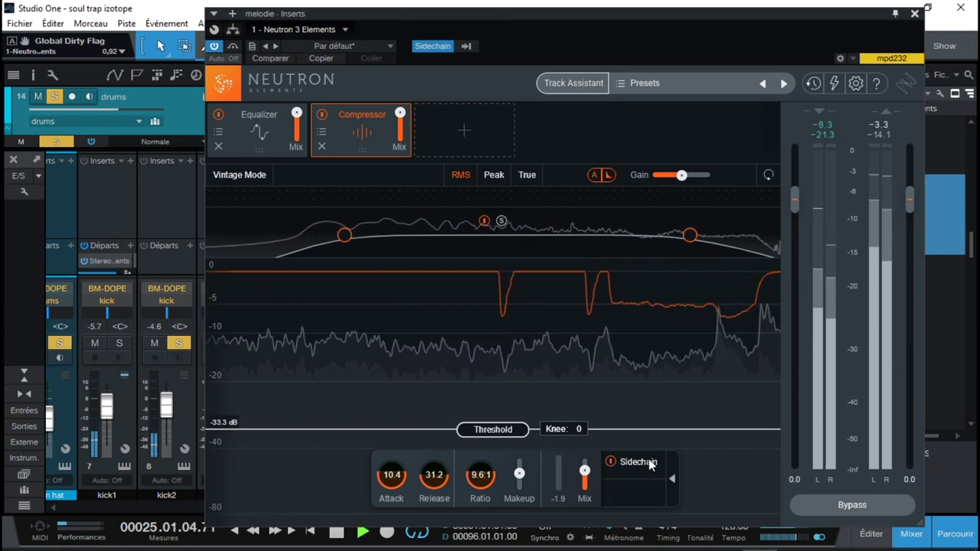
click(672, 479)
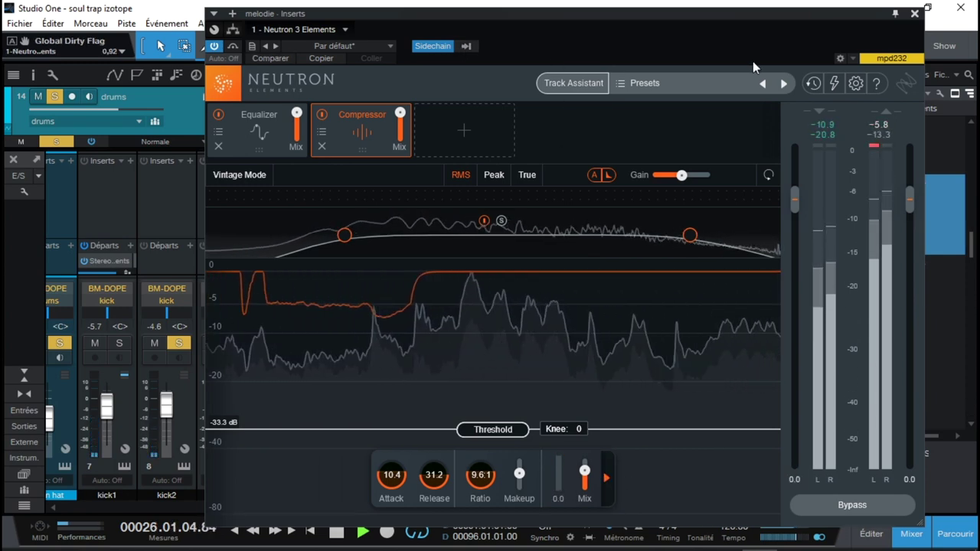
click(915, 13)
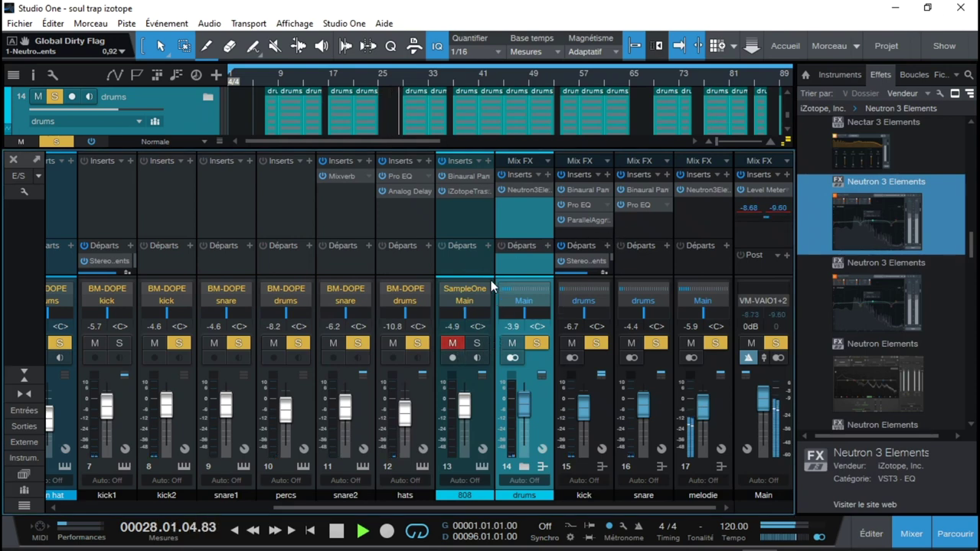
View the 808 channel's iZotope Trash 2 insert, stop playback and close the kick1 inserts window.
click(473, 192)
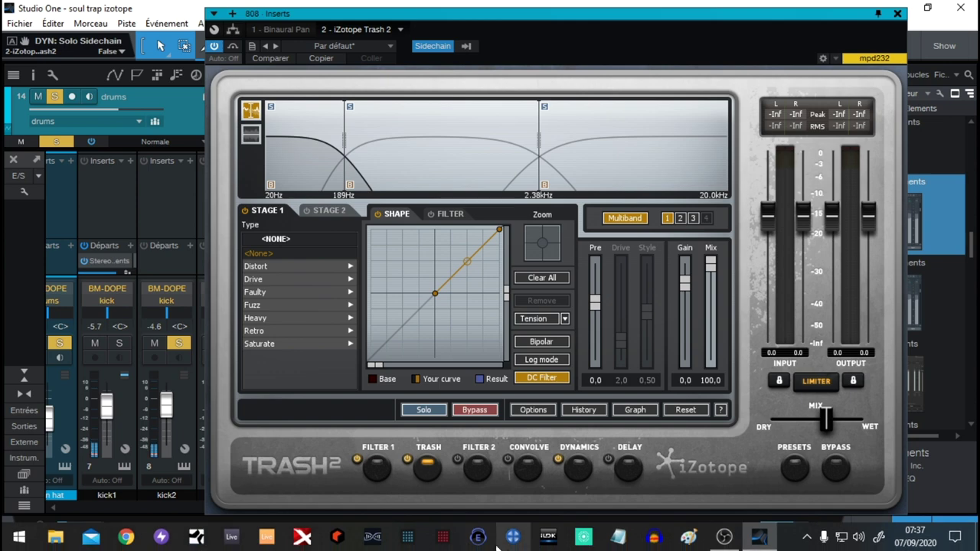
click(105, 376)
key(space)
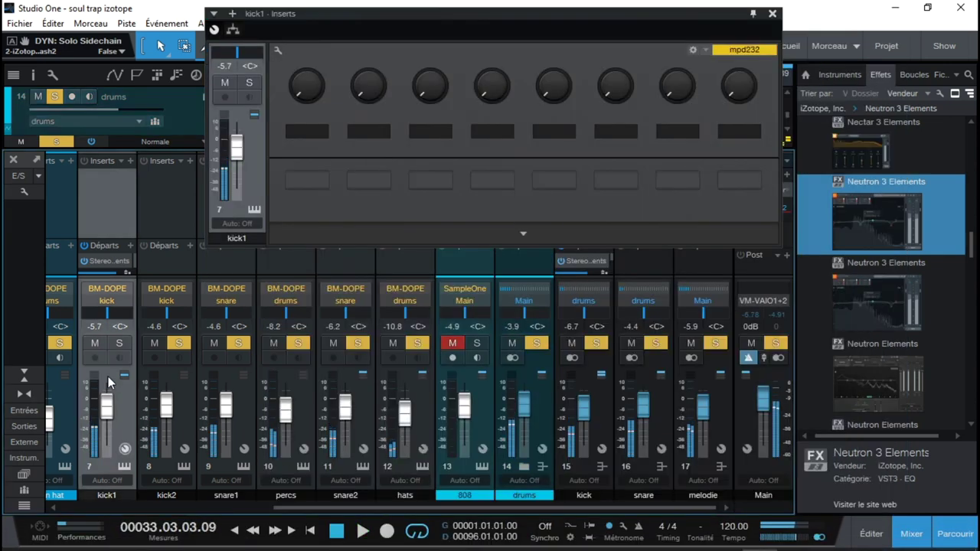
click(772, 14)
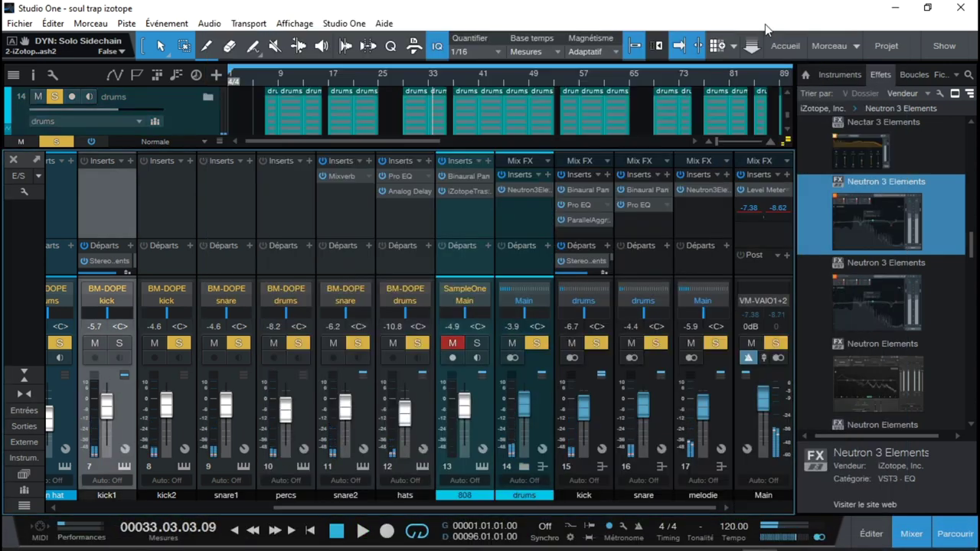
Clear all channel solos, including the 808 and pad channels, while playing the song from the start.
click(475, 347)
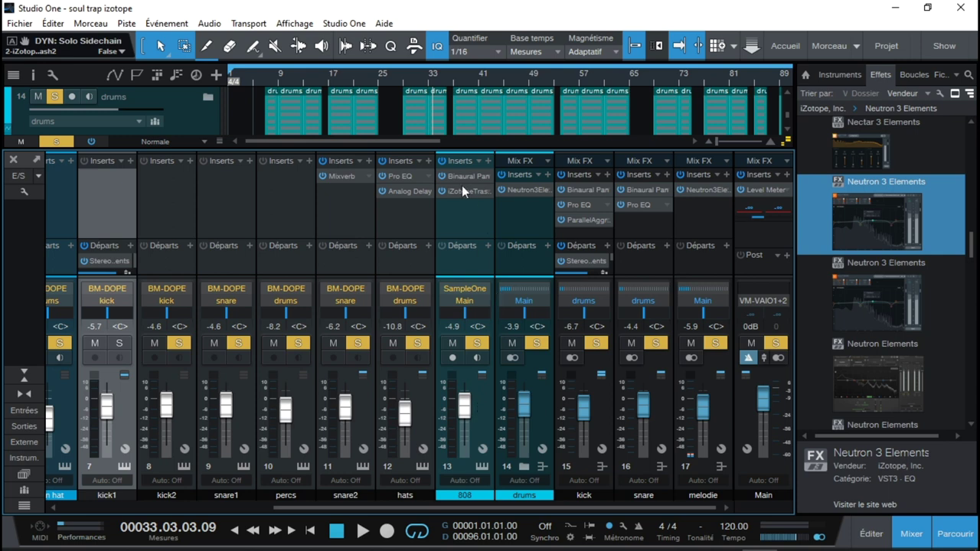
click(742, 357)
click(714, 345)
click(478, 345)
key(space)
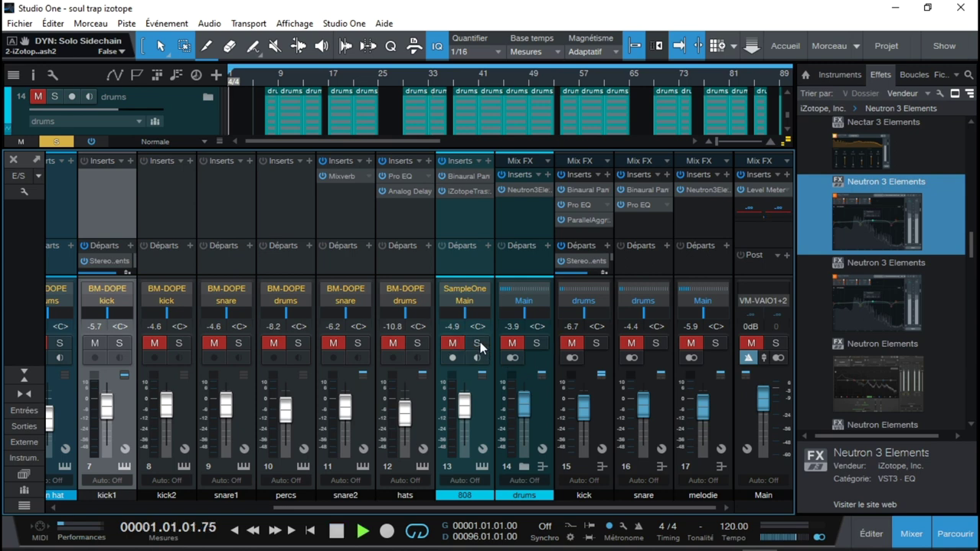
drag(384, 508, 6, 532)
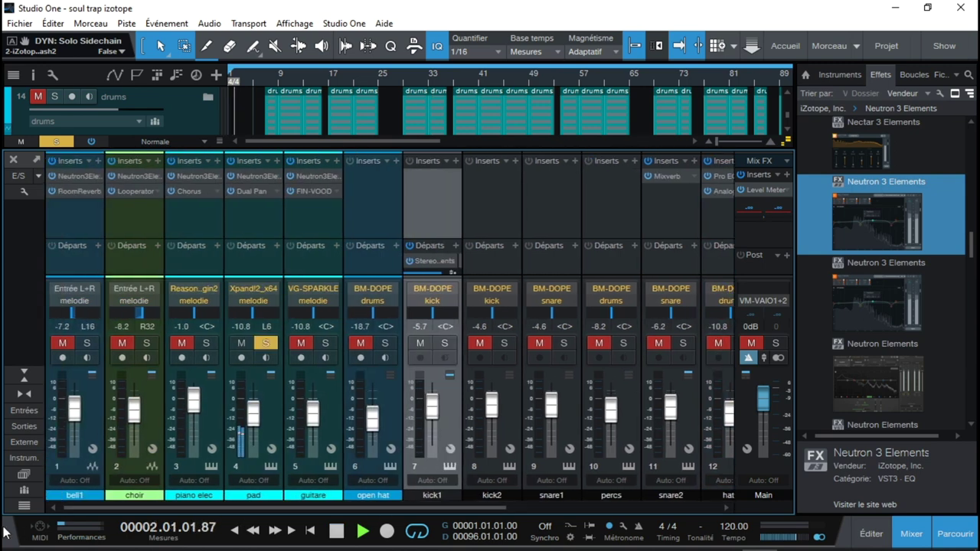
click(266, 344)
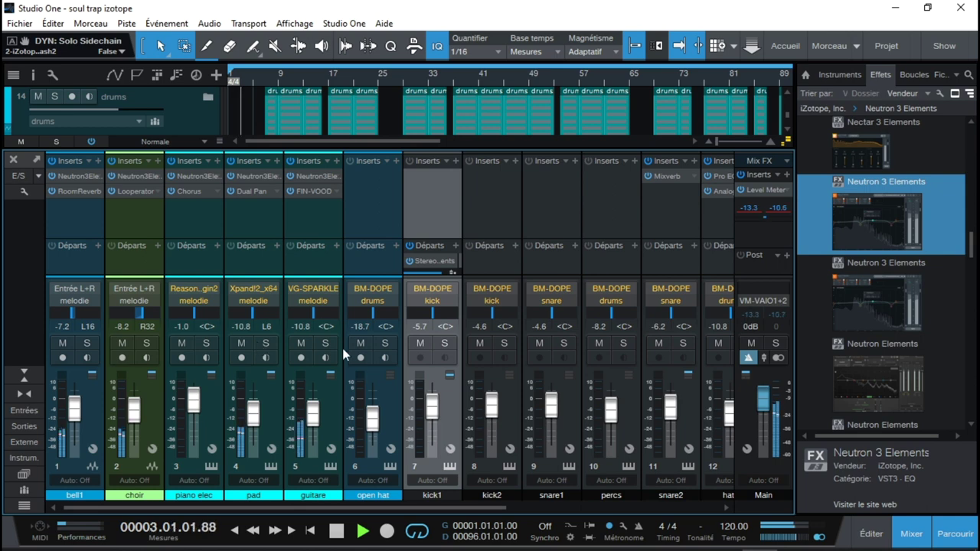
Solo the 808 channel together with the kick bus during playback.
drag(406, 506, 715, 508)
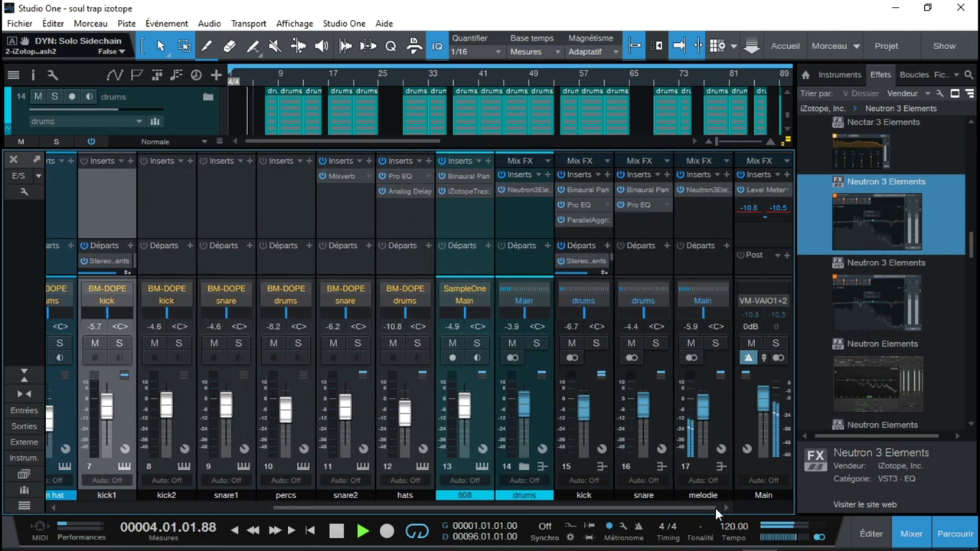
click(477, 344)
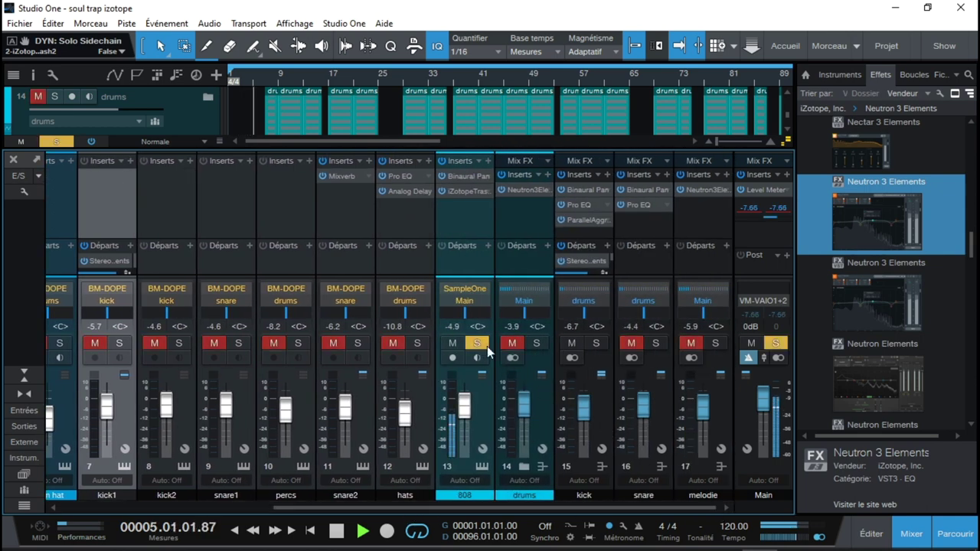
click(597, 343)
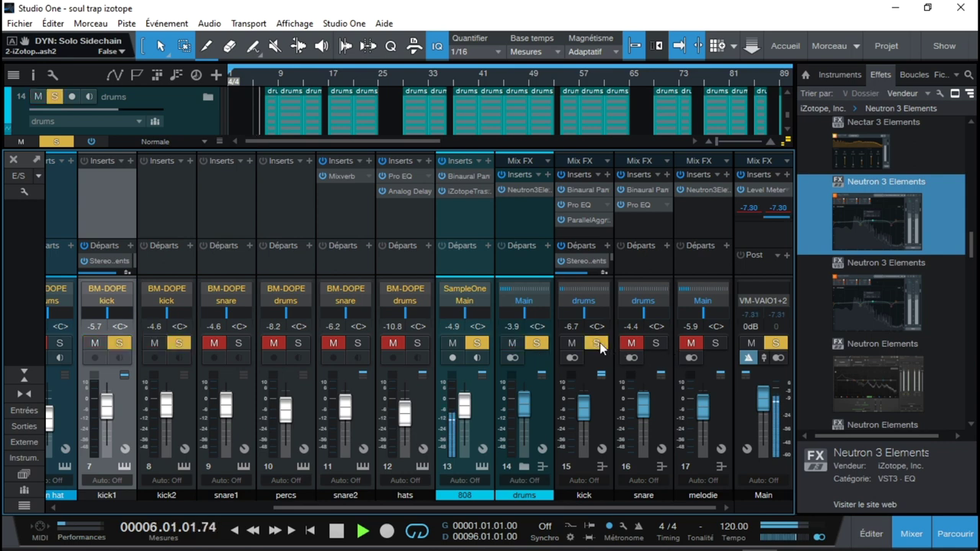
Examine the 808 channel's iZotope Trash 2, including the Filter 1 curve and the Trash module's three frequency bands.
click(469, 190)
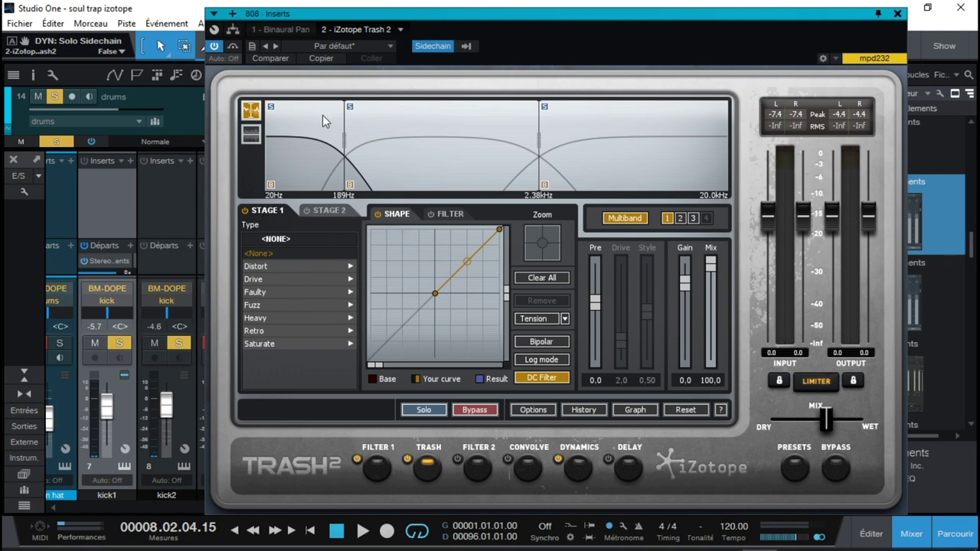
click(375, 473)
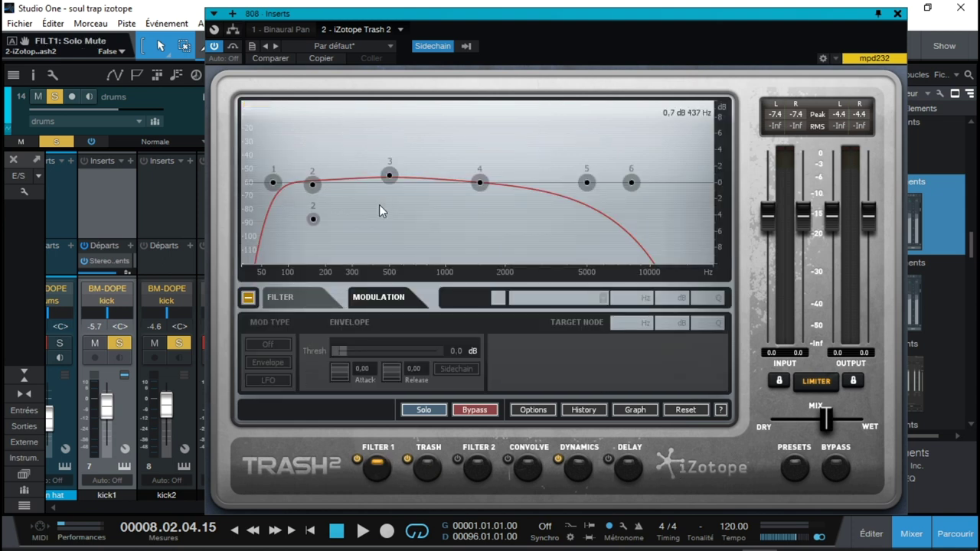
click(431, 469)
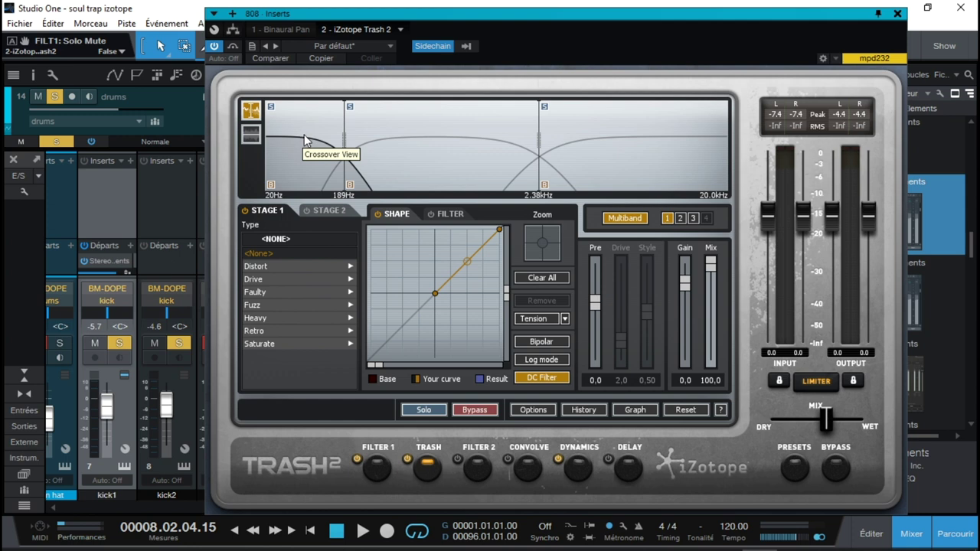
click(456, 134)
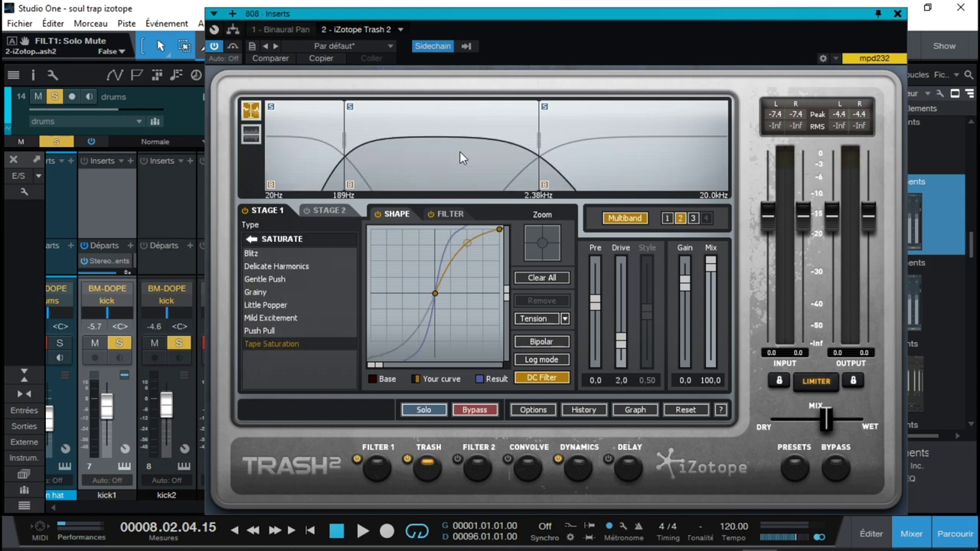
click(622, 156)
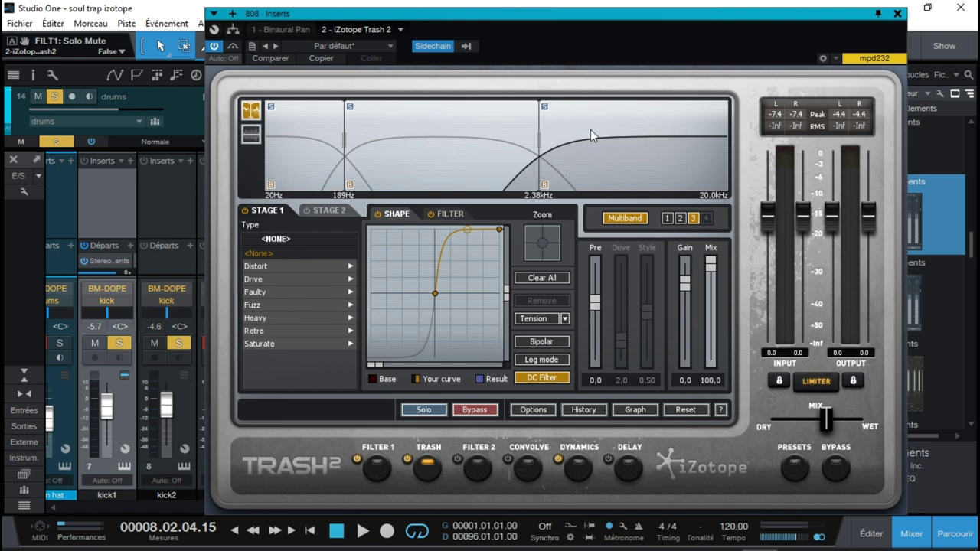
click(708, 222)
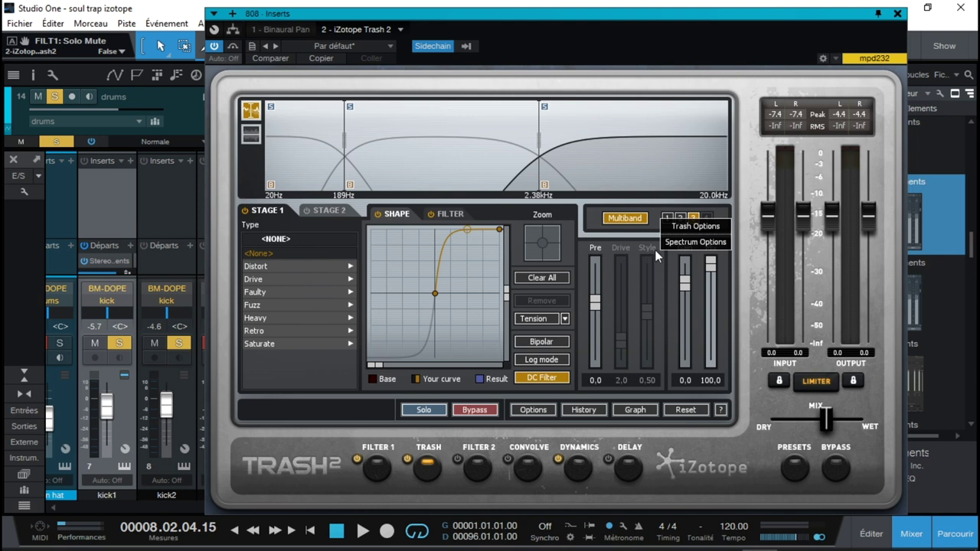
Set the number of bands for Trash 2's Trash module to 4 in the module options.
click(693, 227)
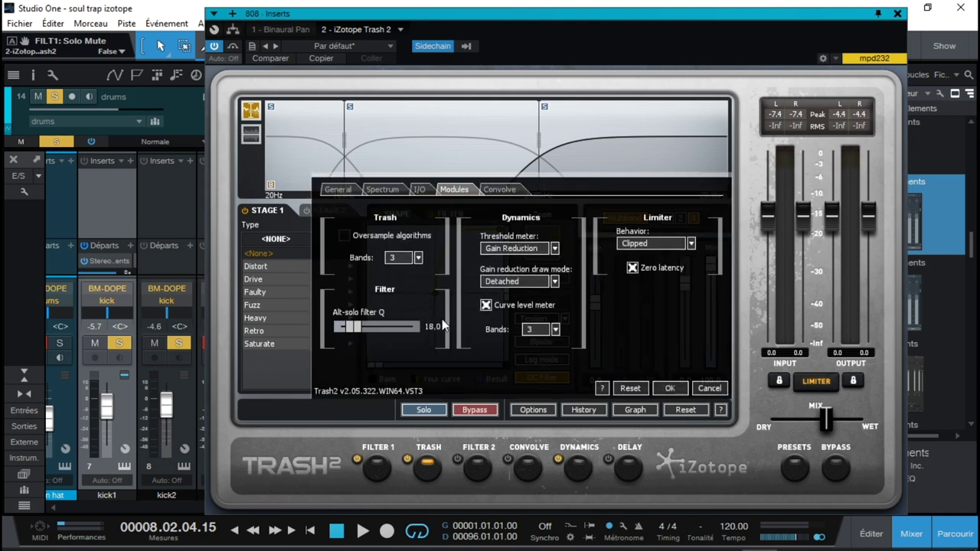
click(417, 258)
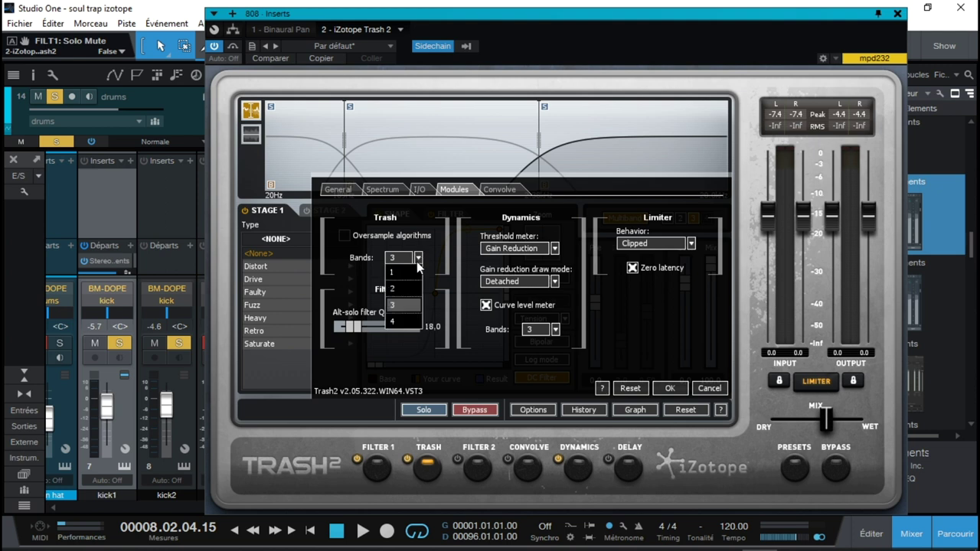
click(398, 321)
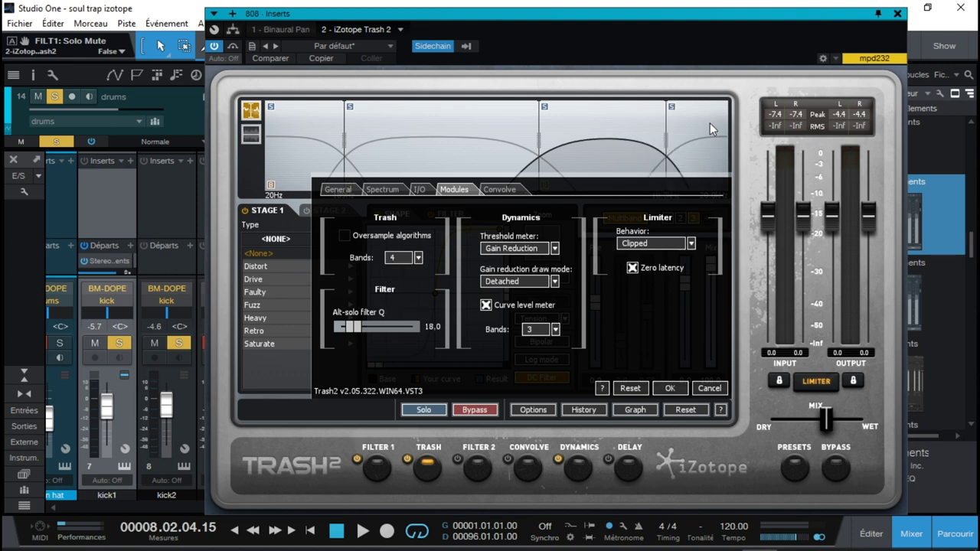
click(669, 388)
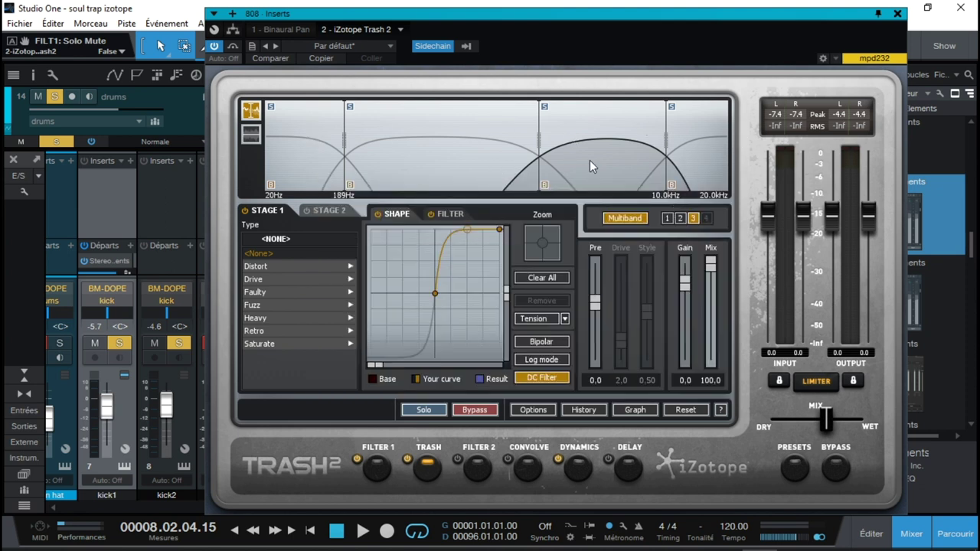
Review the saturation type and shape curve of the individual Trash bands, finishing on band 2.
click(442, 168)
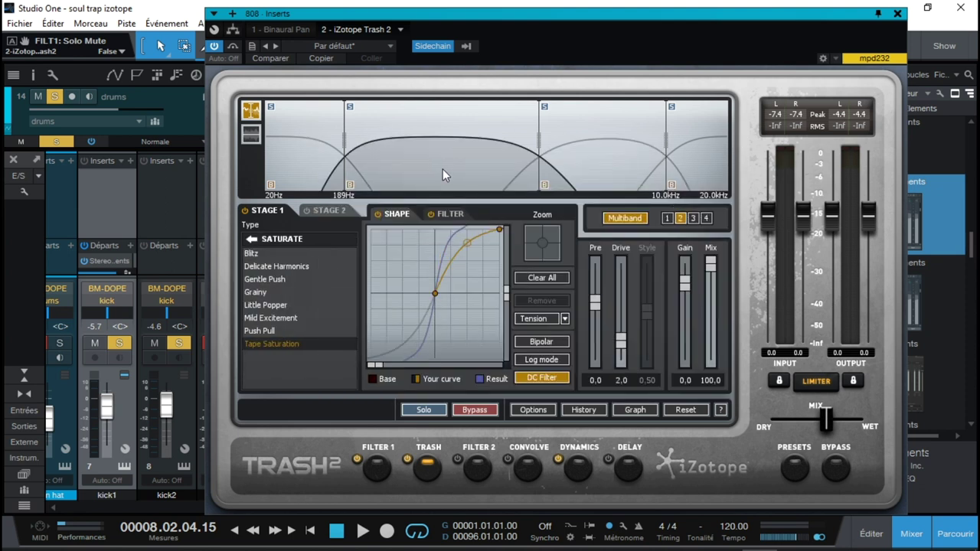
click(702, 168)
click(311, 170)
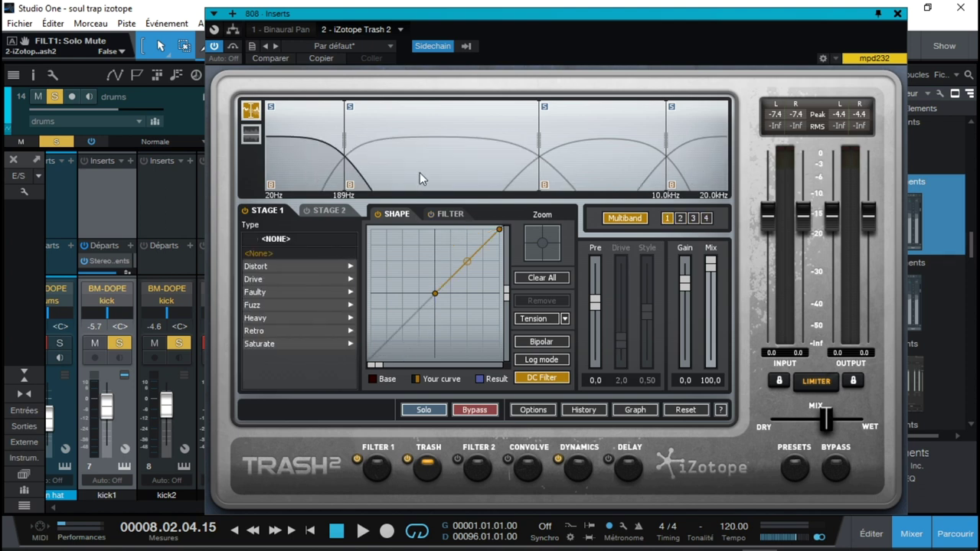
click(452, 177)
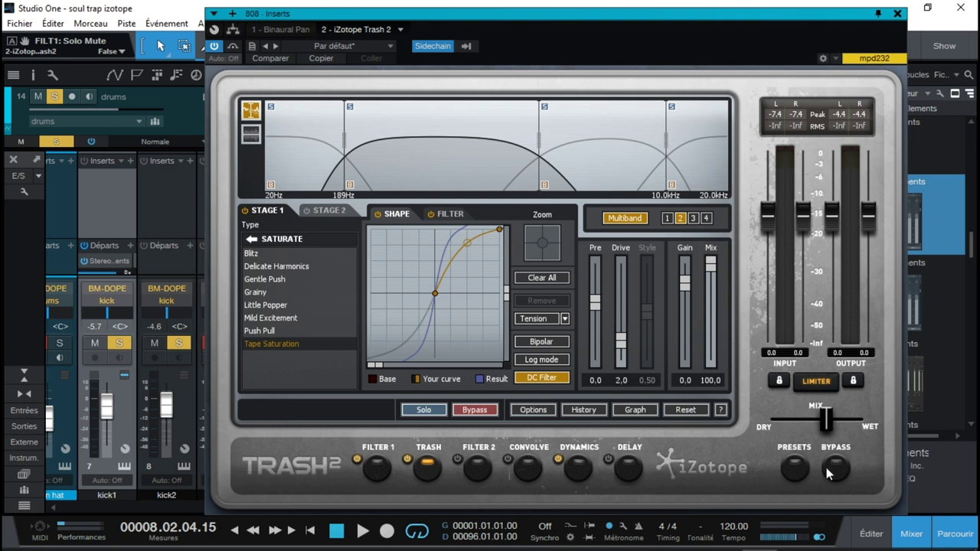
Compare the 808 with Trash 2 bypassed and active during playback.
key(space)
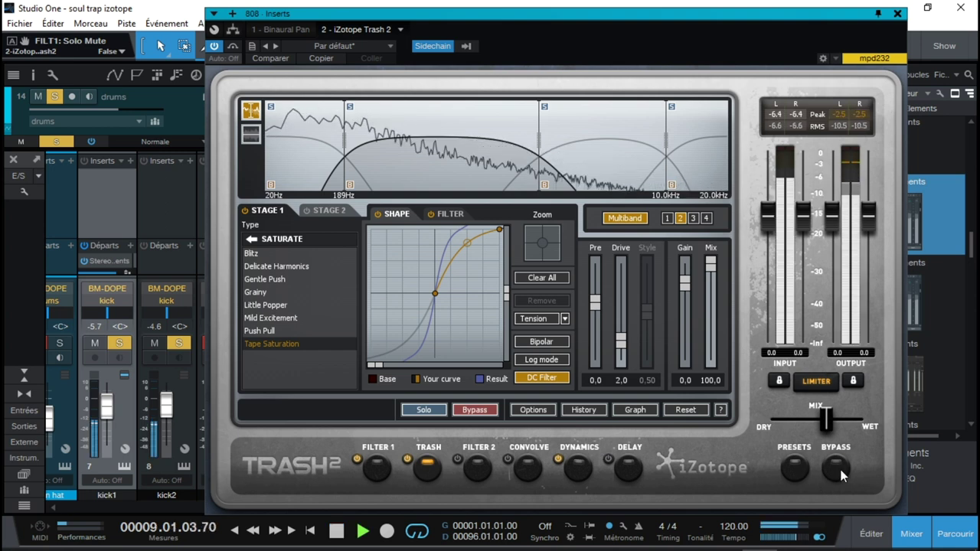
click(836, 470)
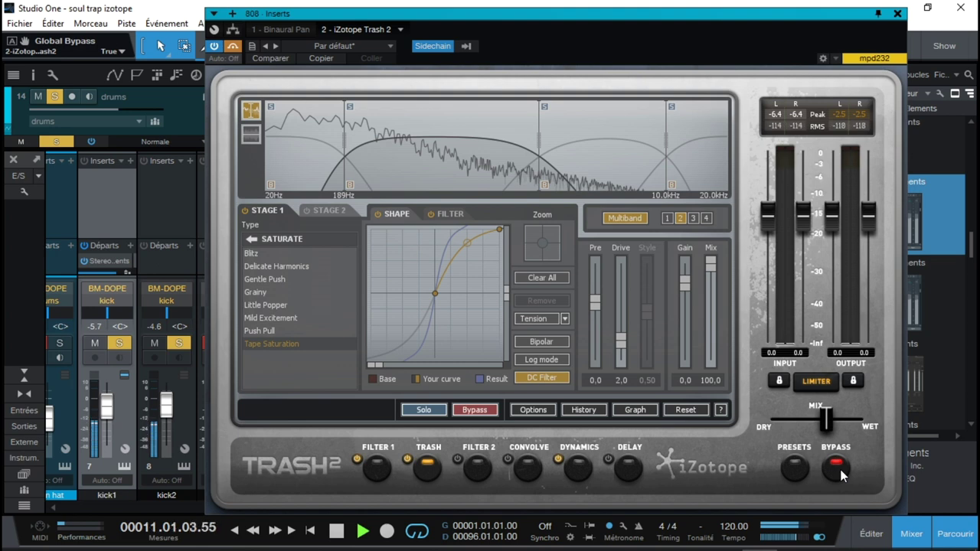
click(840, 469)
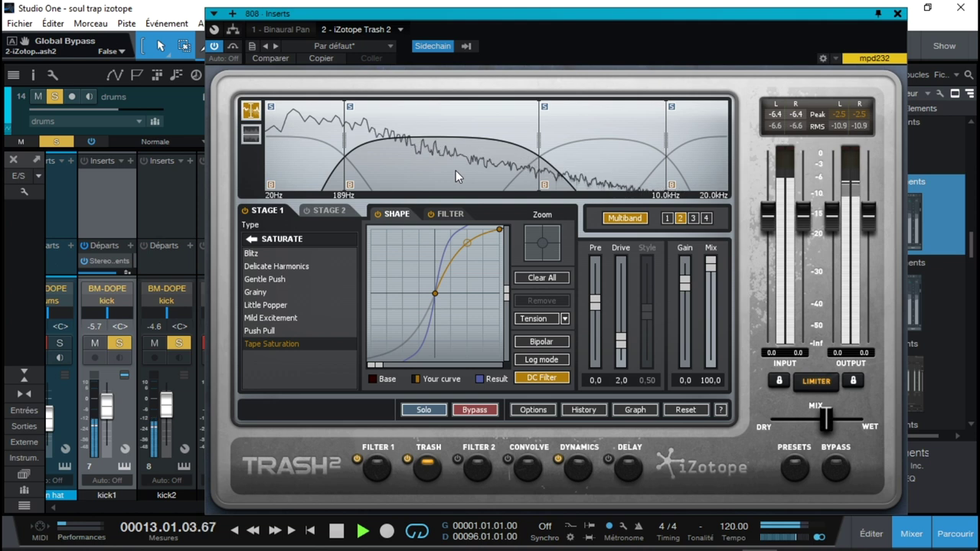
Examine Trash 2's Dynamics compressor during playback, then stop and switch multi-band mode on and back off.
click(580, 469)
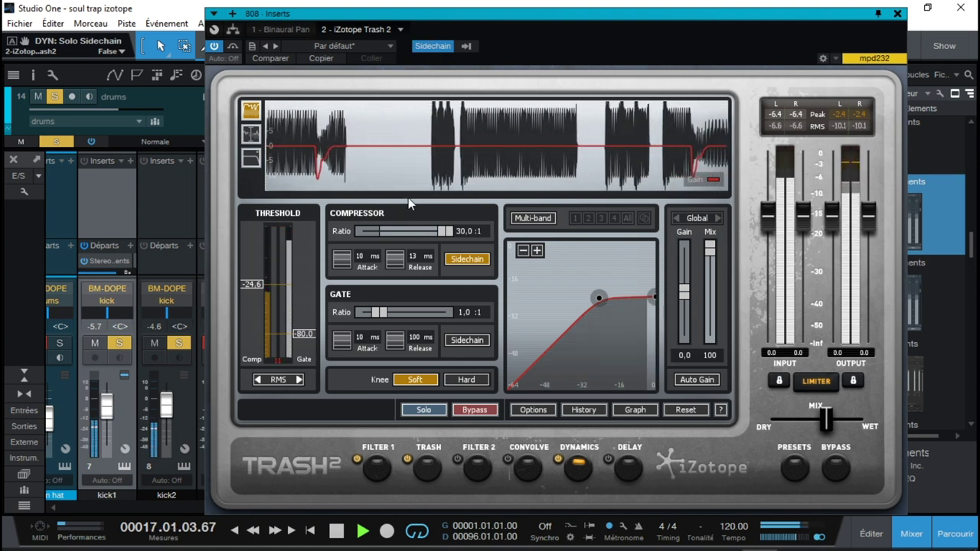
key(space)
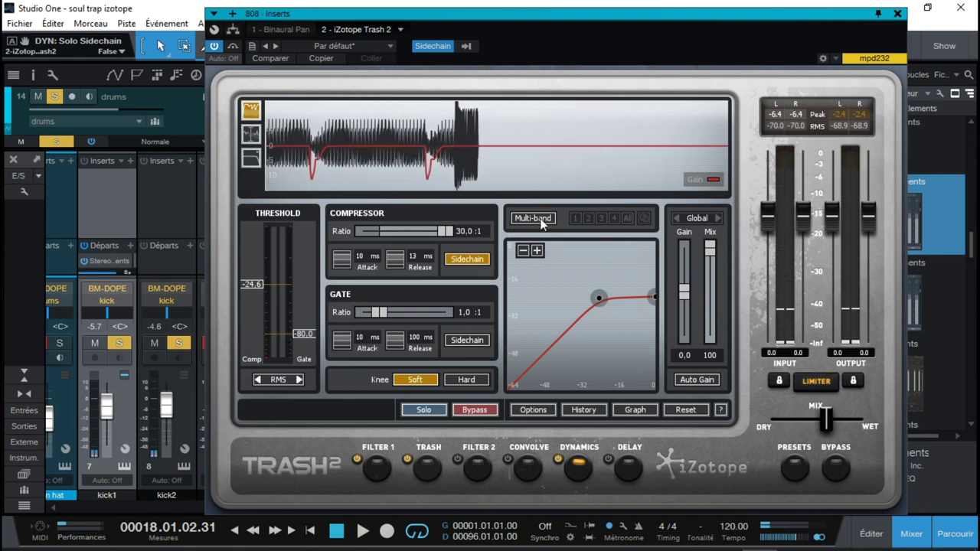
click(540, 218)
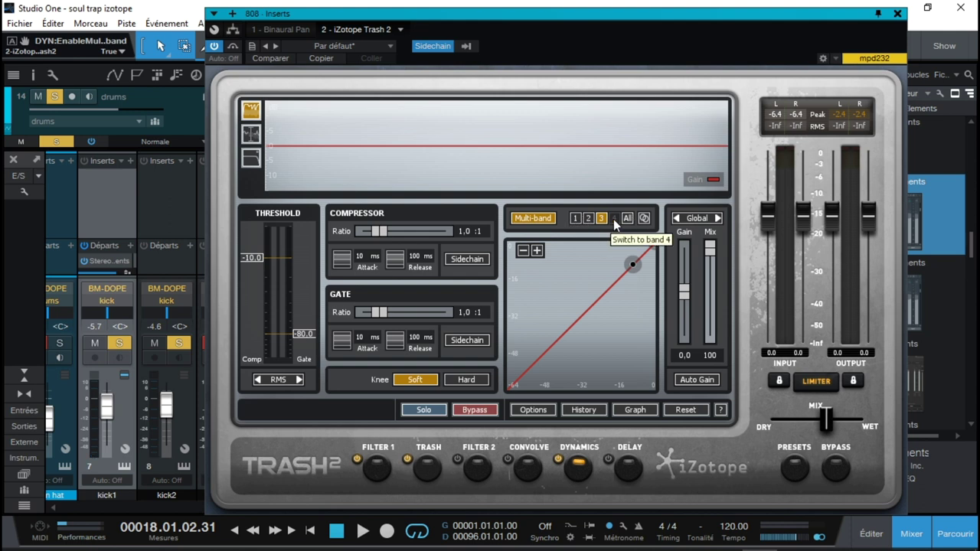
click(535, 219)
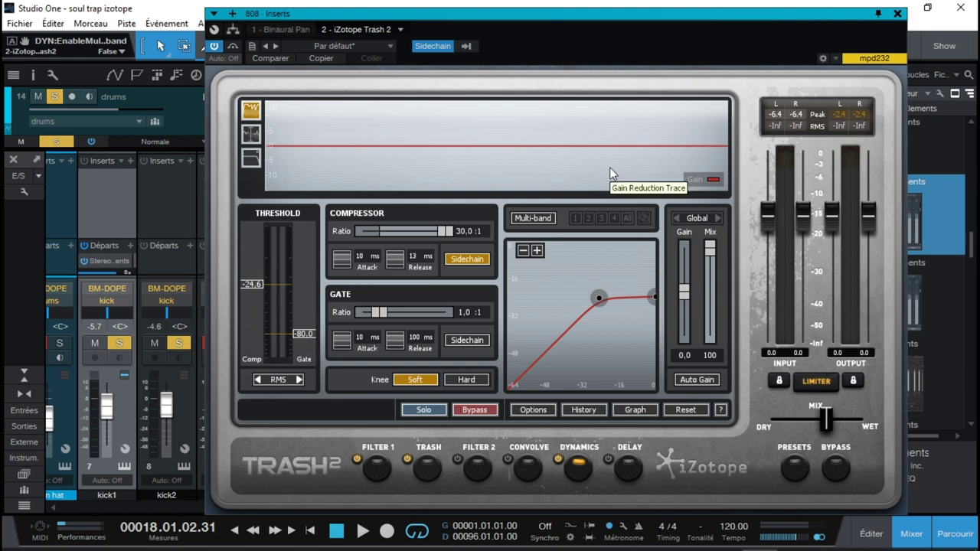
Play and stop the song in short passages to examine the sidechain gain reduction trace on the 808.
key(space)
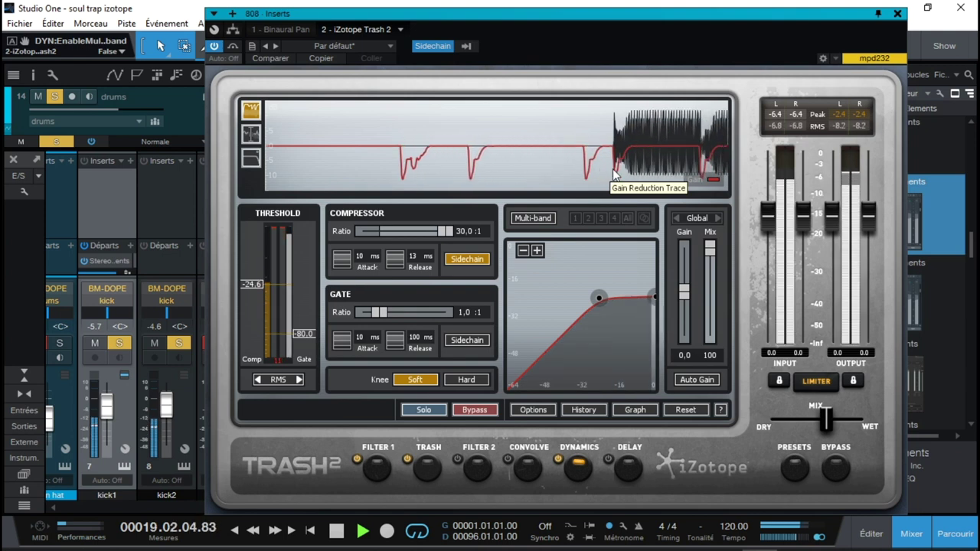
key(space)
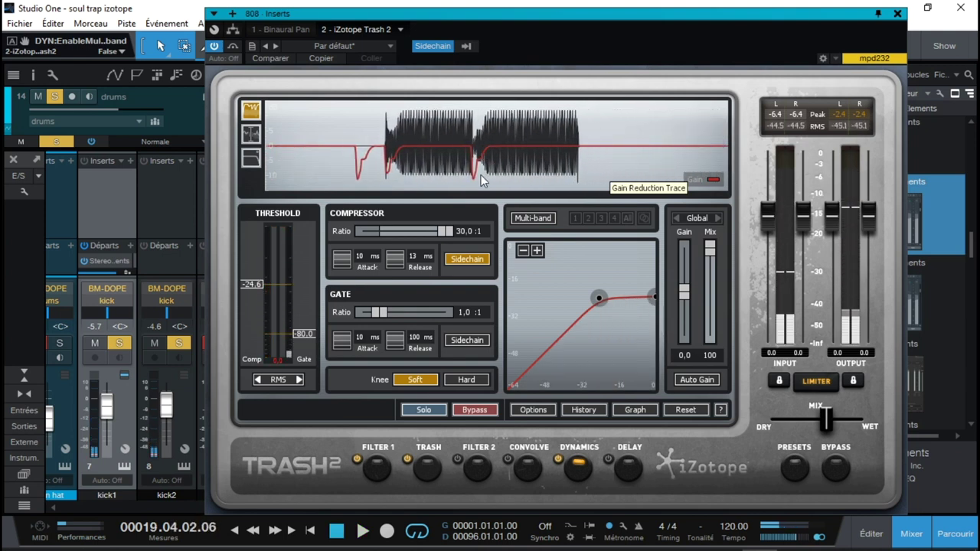
key(space)
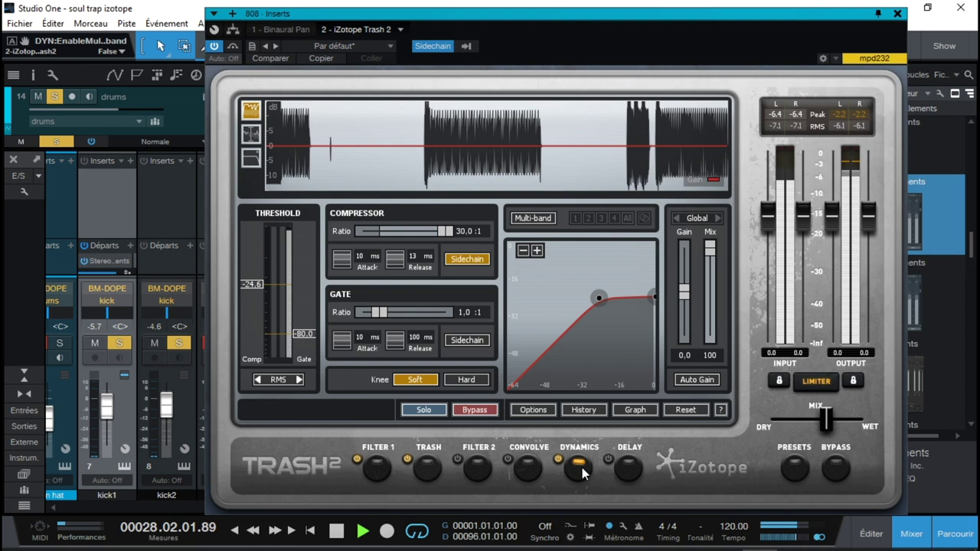
key(space)
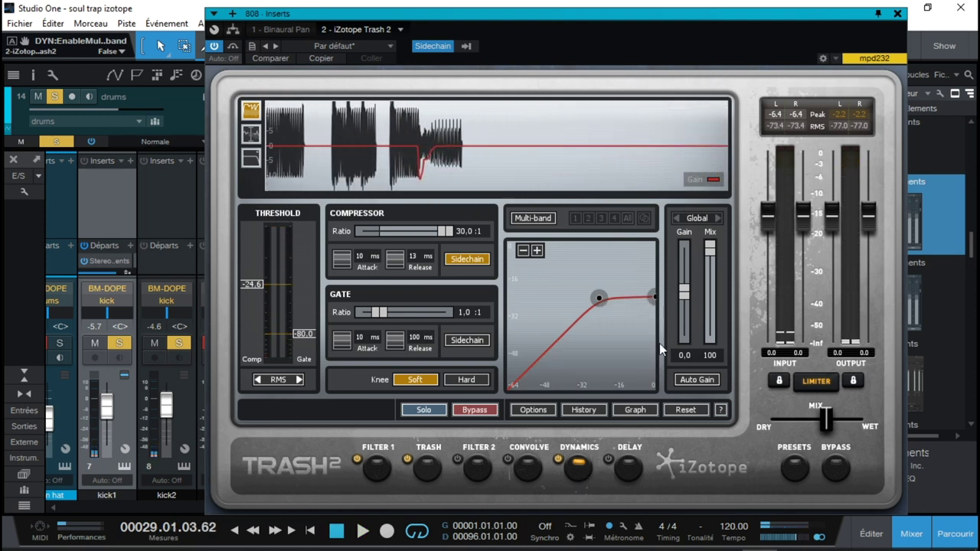
key(space)
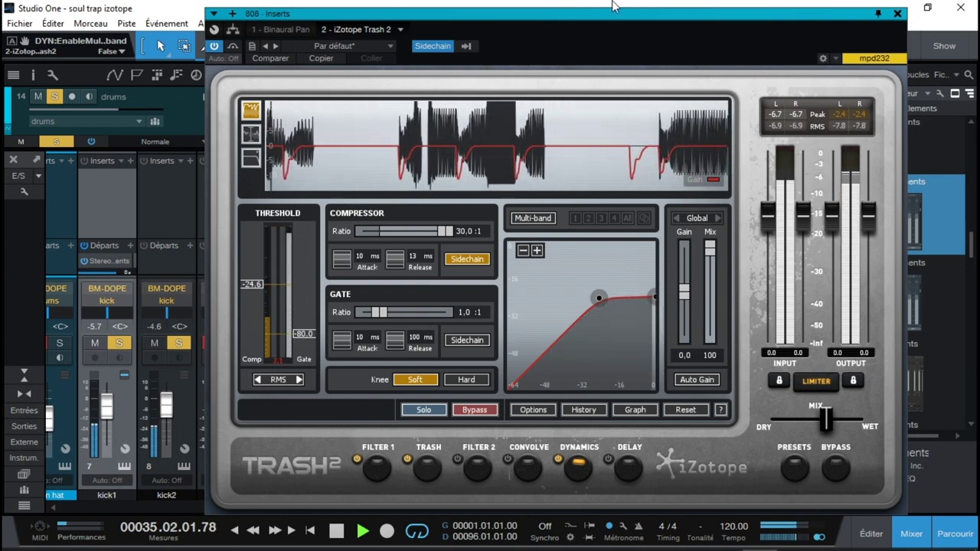
Dismiss the 808 inserts window and clear all channel solos during playback.
click(755, 6)
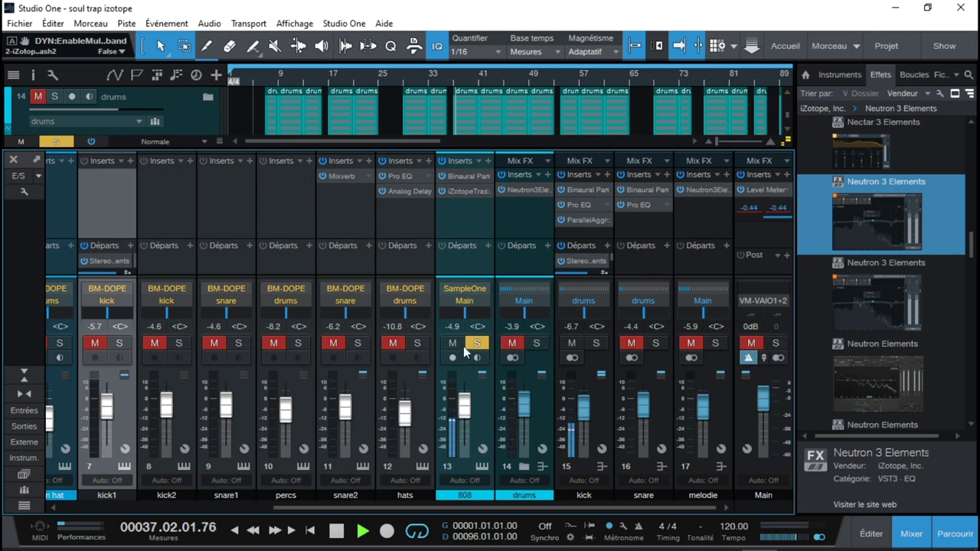
click(476, 343)
click(476, 343)
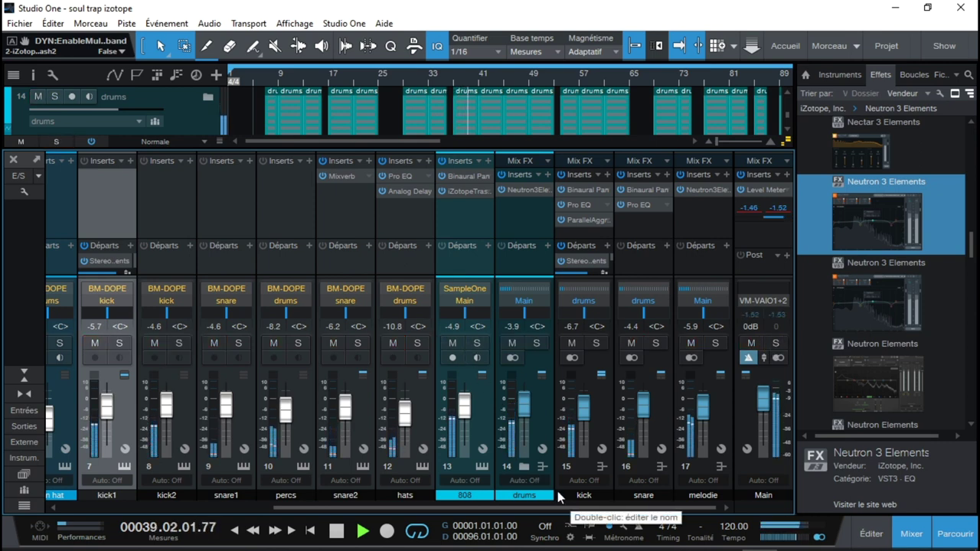
Reset the clip indicators in the Main channel's Level Meter, hide the browser and stop playback.
click(761, 189)
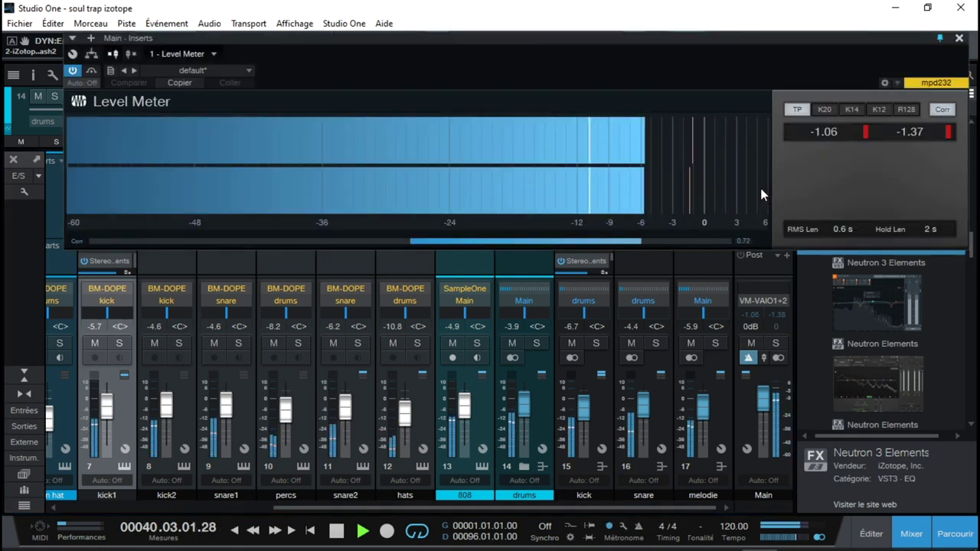
click(868, 133)
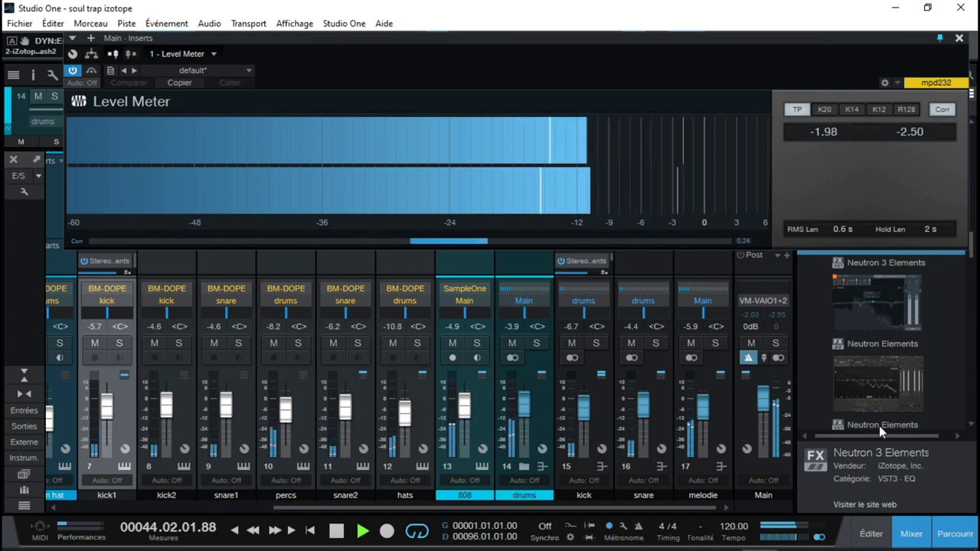
click(955, 534)
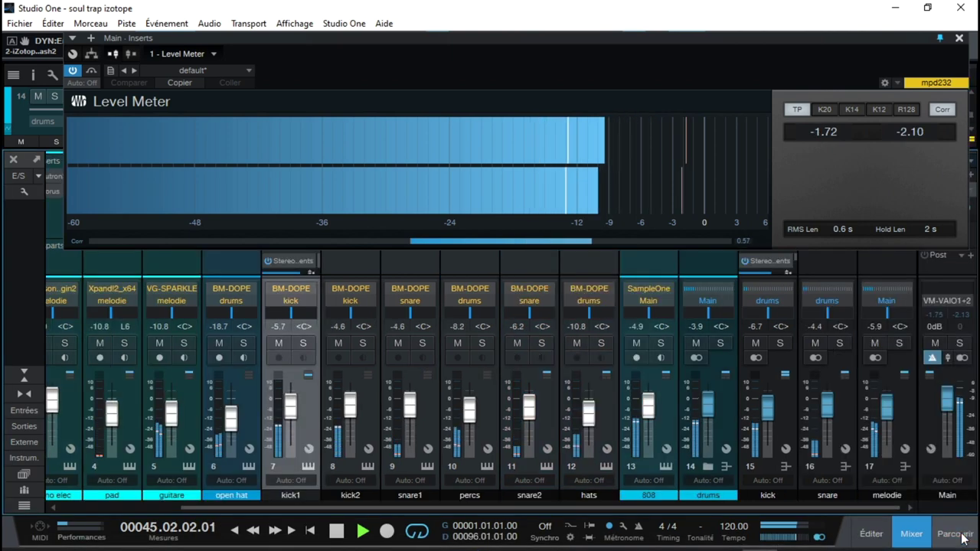
click(959, 38)
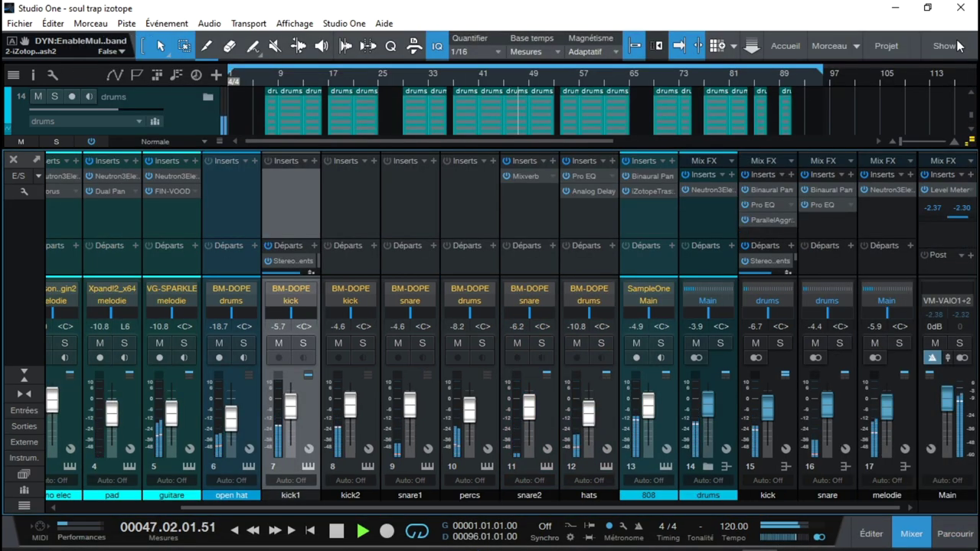
key(space)
Review the Equalizer, Exciter, Transient Shaper and Compressor modules in the drums bus's Neutron 3 Elements.
click(710, 191)
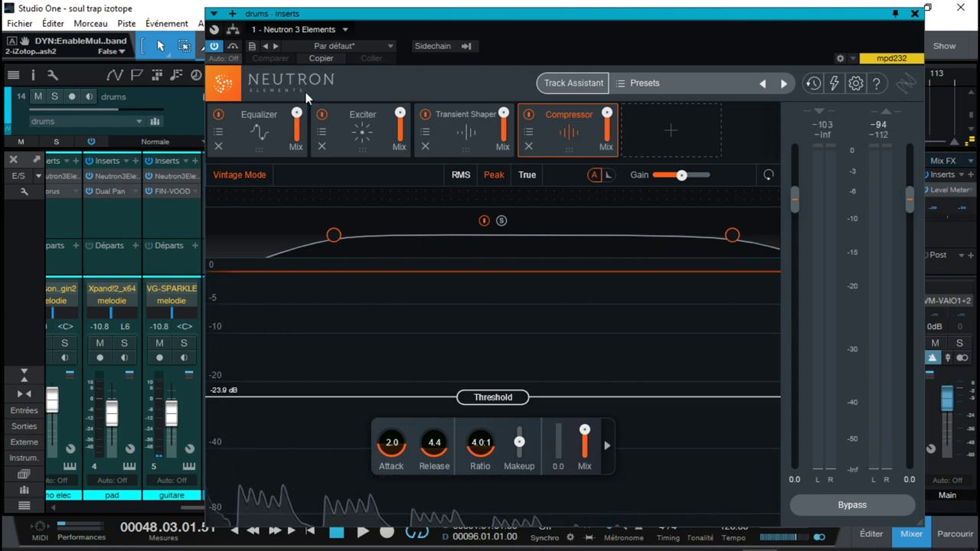
click(264, 134)
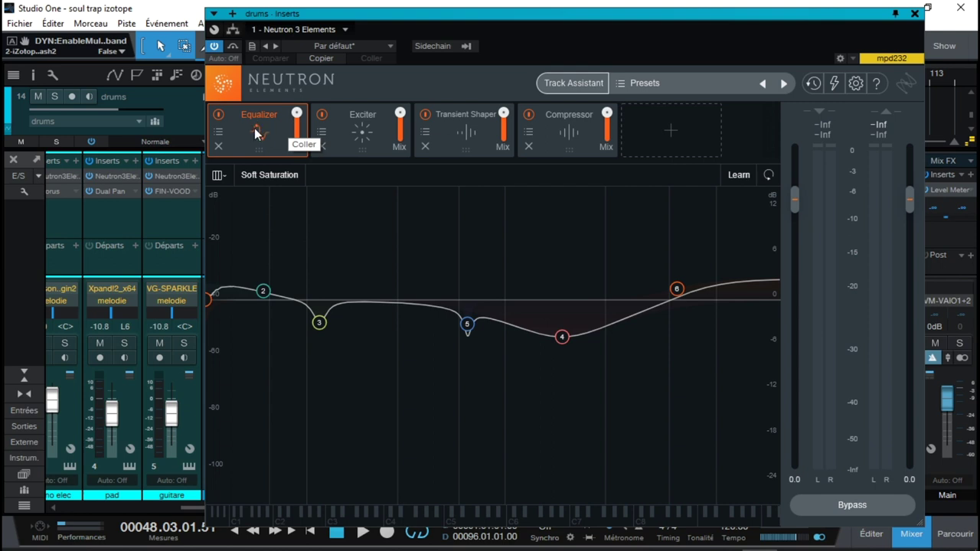
click(354, 124)
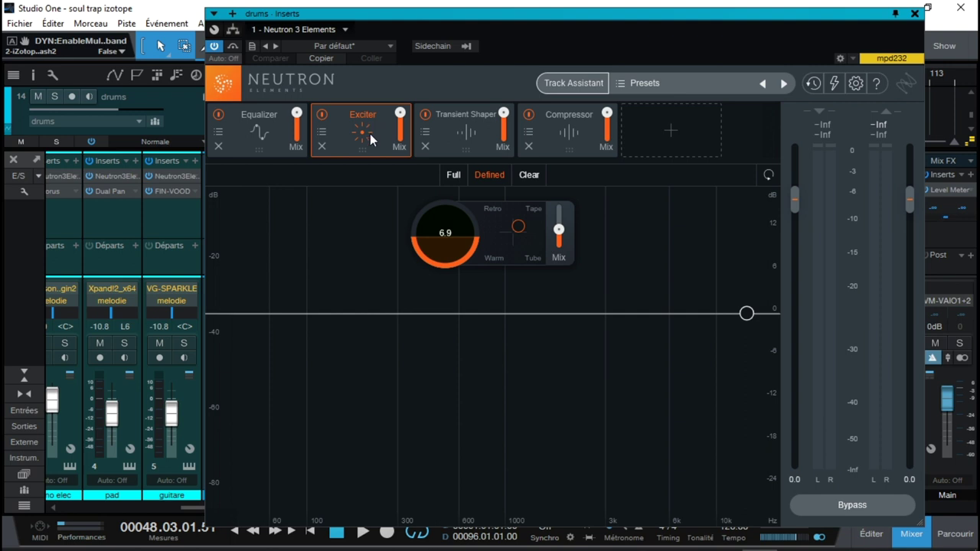
click(459, 138)
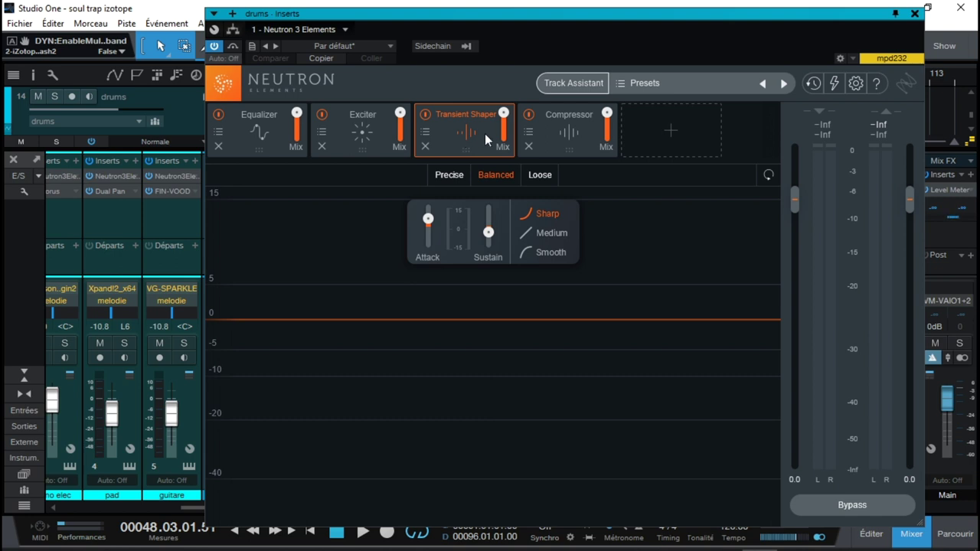
click(554, 128)
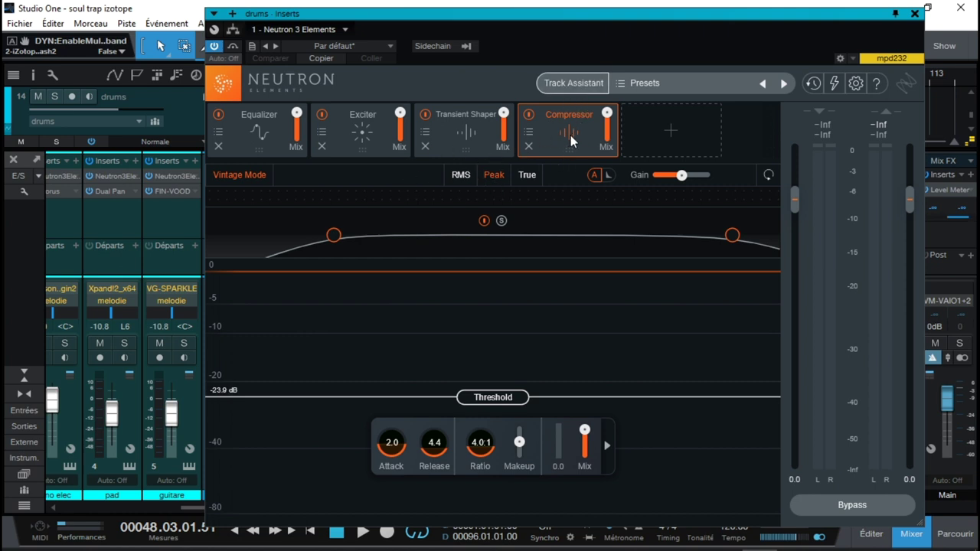
Enable the sidechain for the drums bus's Neutron compressor with the kick bus as its source.
click(432, 47)
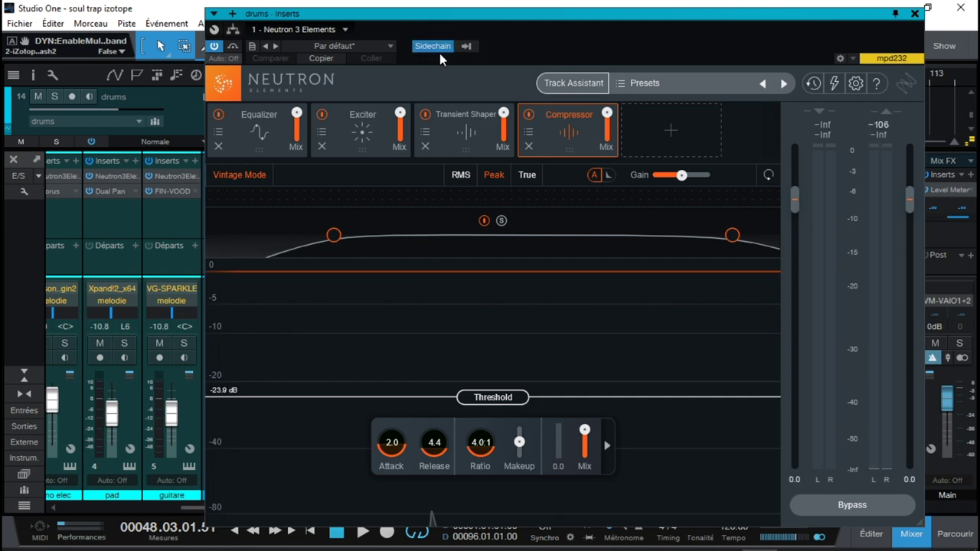
click(608, 445)
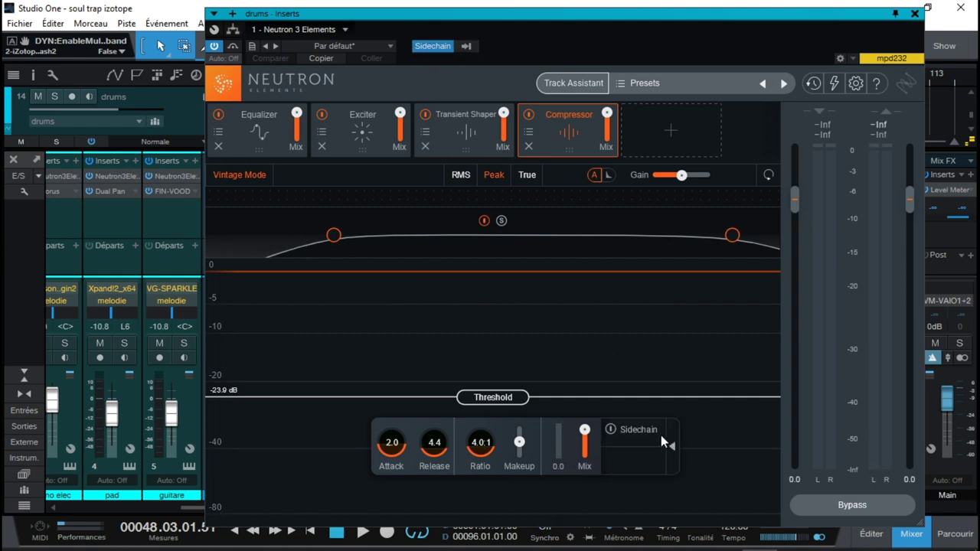
click(610, 430)
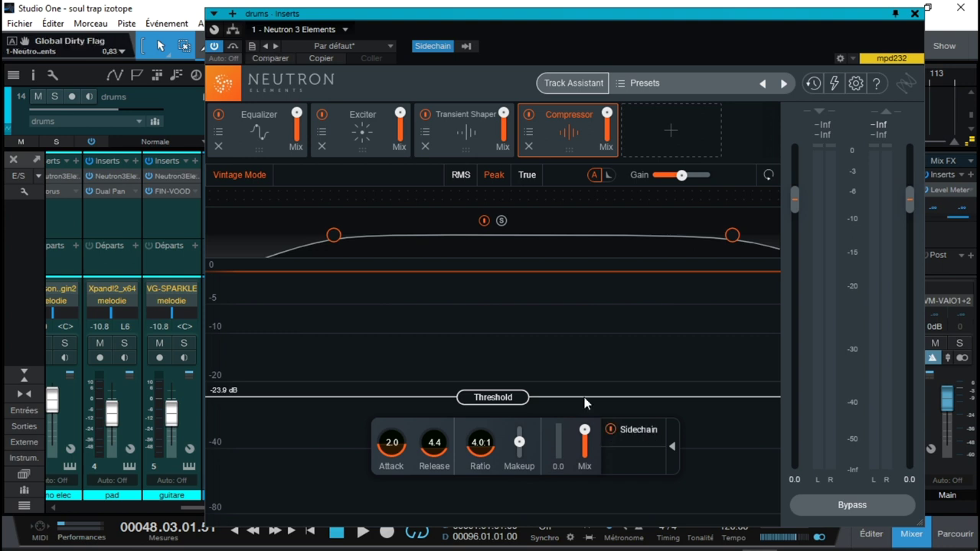
click(465, 47)
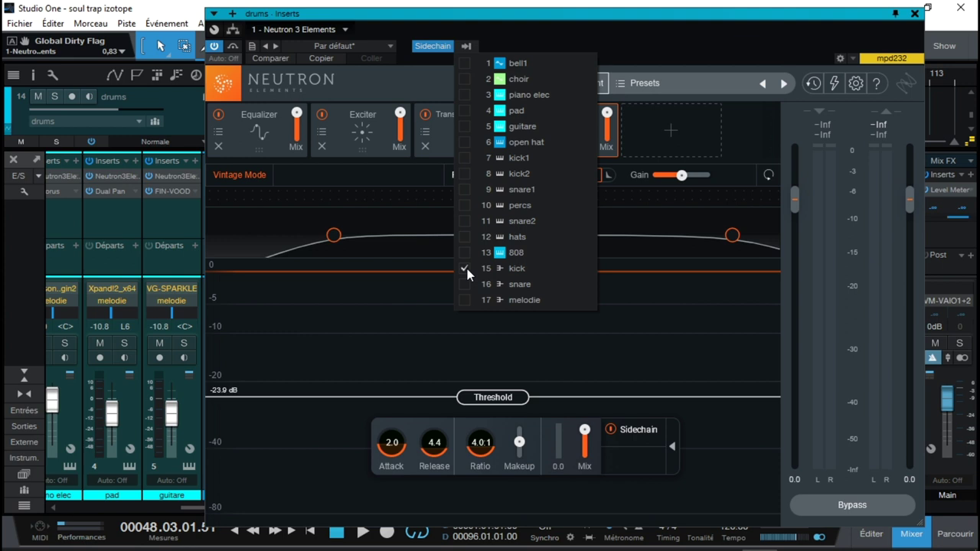
click(604, 354)
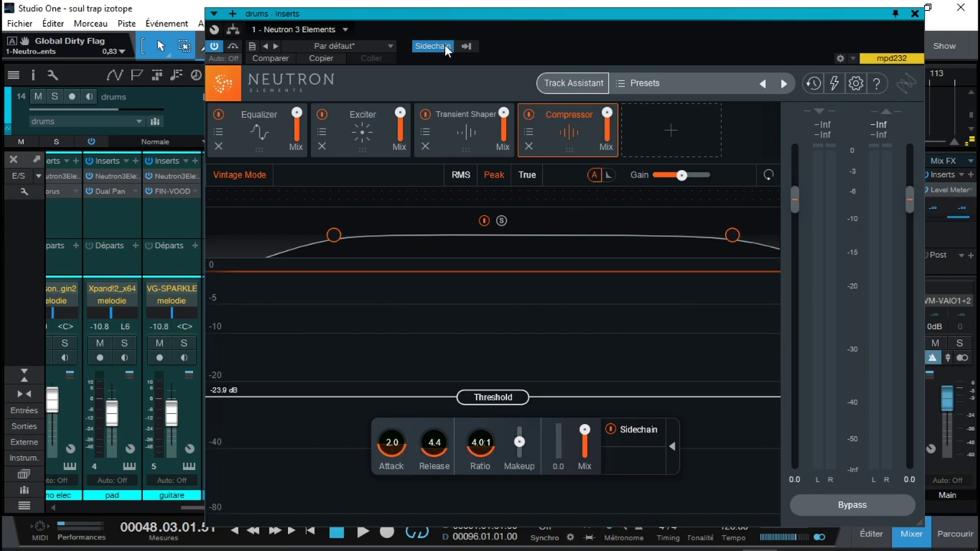
Disable the sidechain input and the compressor's Sidechain option in the drums bus's Neutron 3 Elements and play the song briefly.
click(433, 46)
click(610, 432)
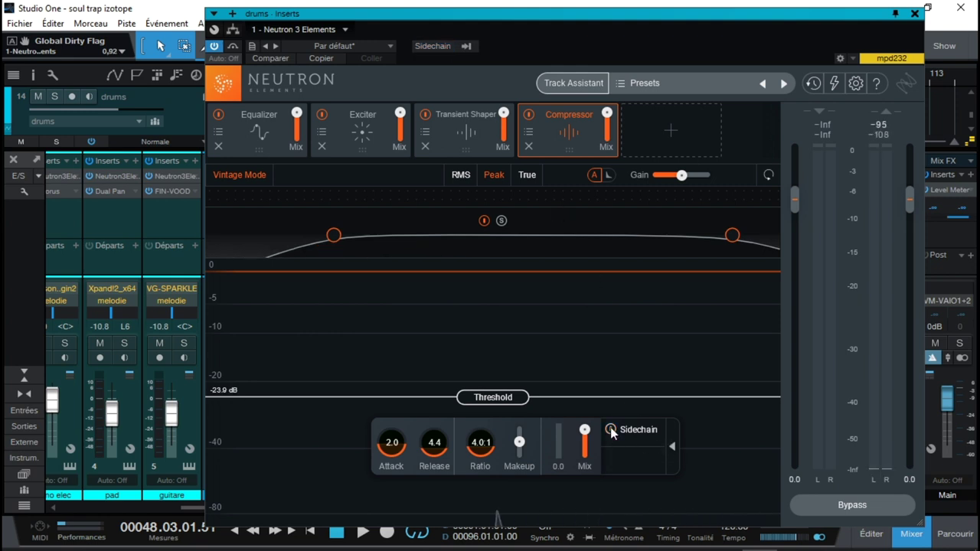
key(space)
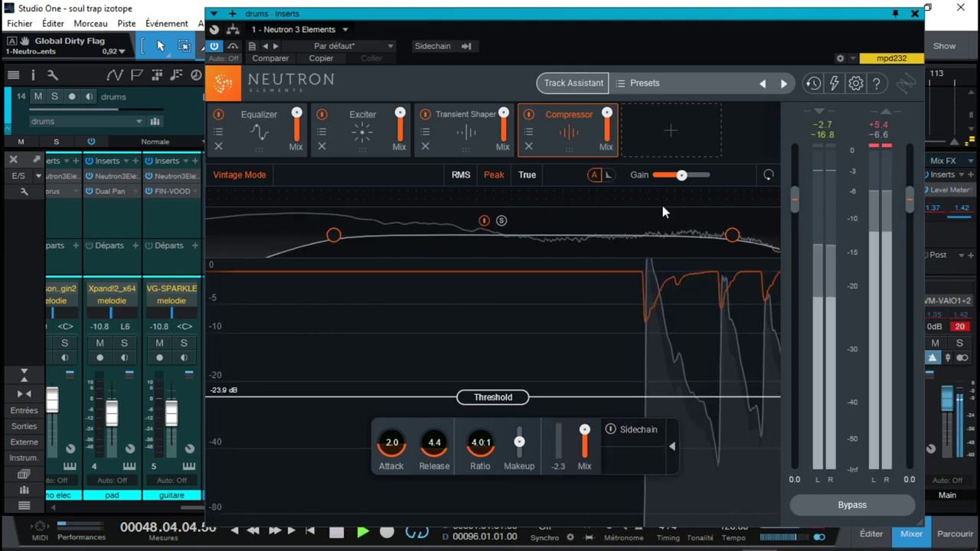
key(space)
Review the Equalizer module of the drums bus's Neutron during a short playback and close the plug-in window.
mouse_move(568, 132)
mouse_down()
mouse_move(324, 130)
mouse_move(394, 124)
mouse_move(372, 127)
mouse_up()
click(320, 129)
drag(247, 127, 582, 94)
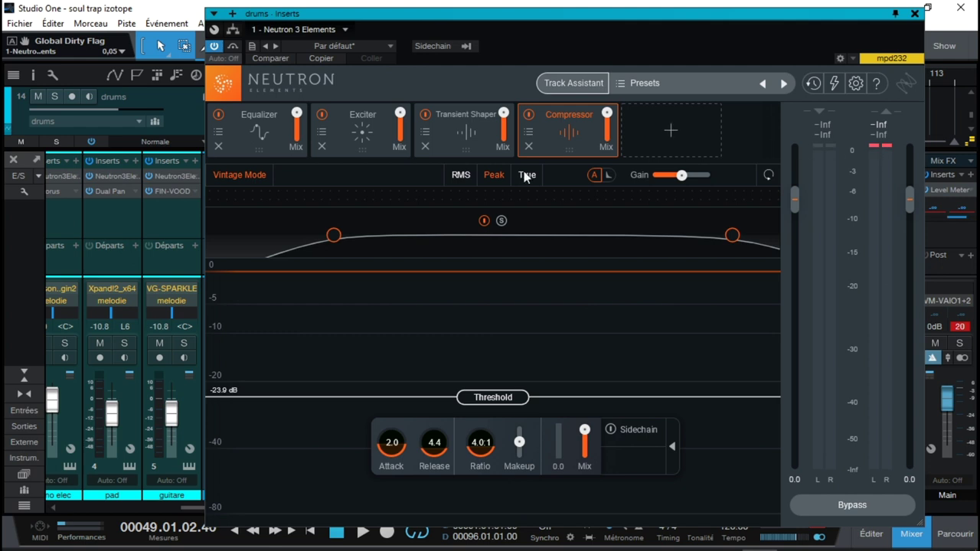
click(268, 135)
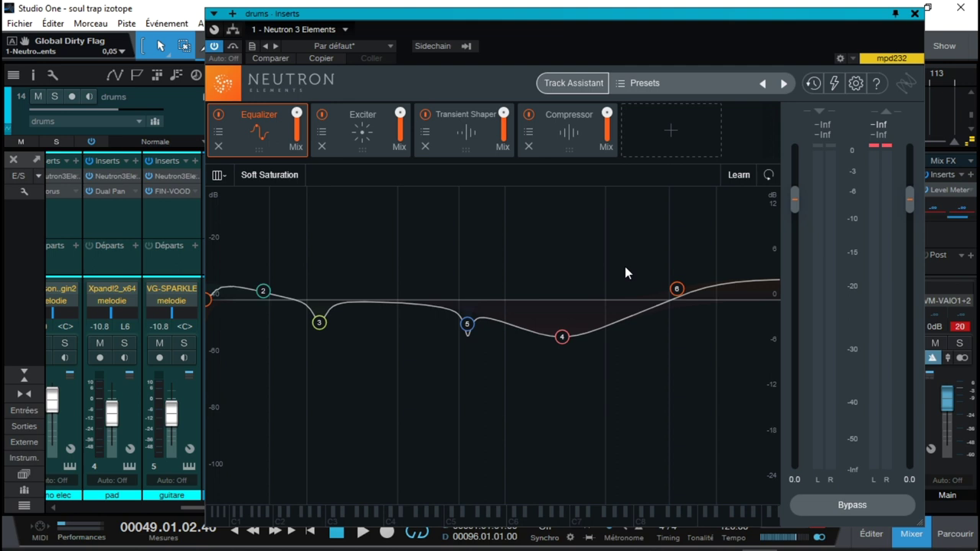
key(space)
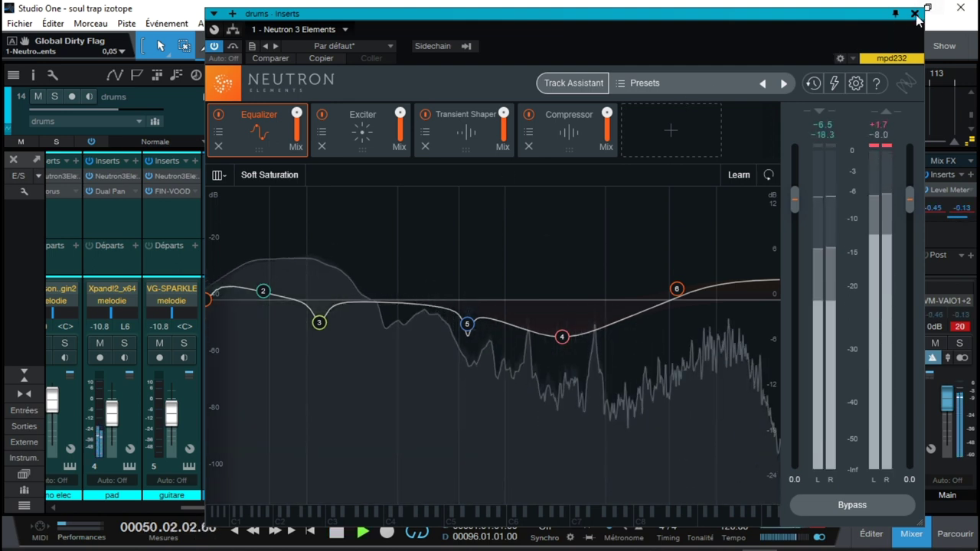
key(space)
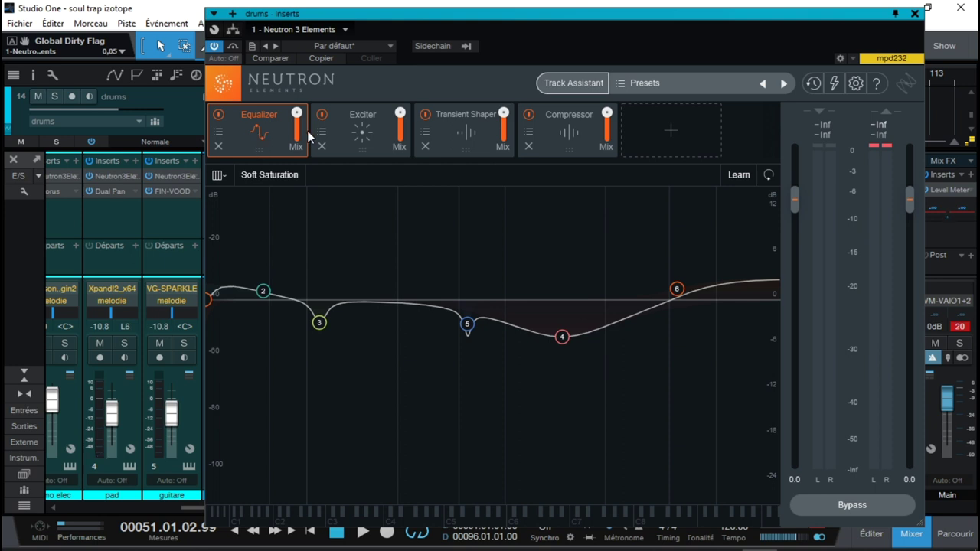
click(915, 13)
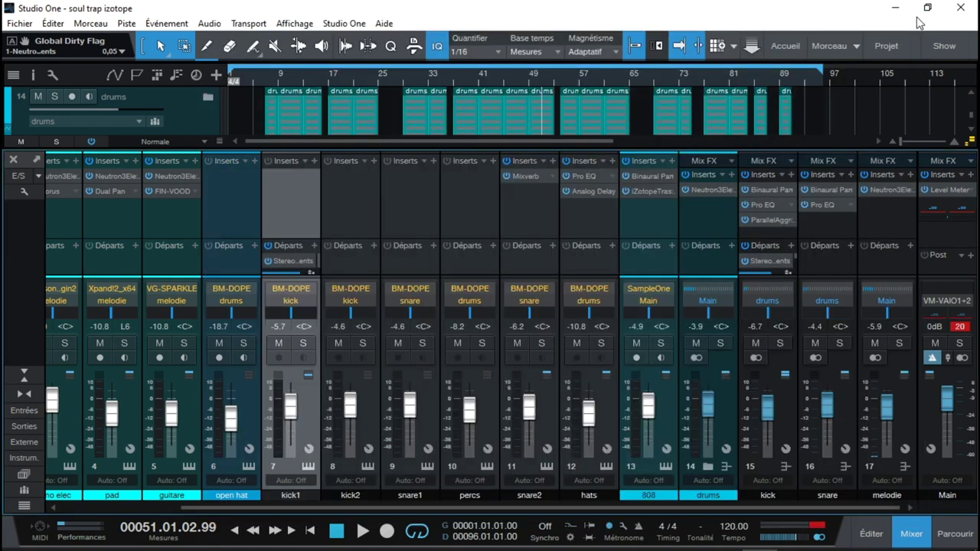
Examine node 2's envelope modulation in Filter 1 of the 808's Trash 2 during a short playback, along with the plug-in's sidechain sources.
click(638, 190)
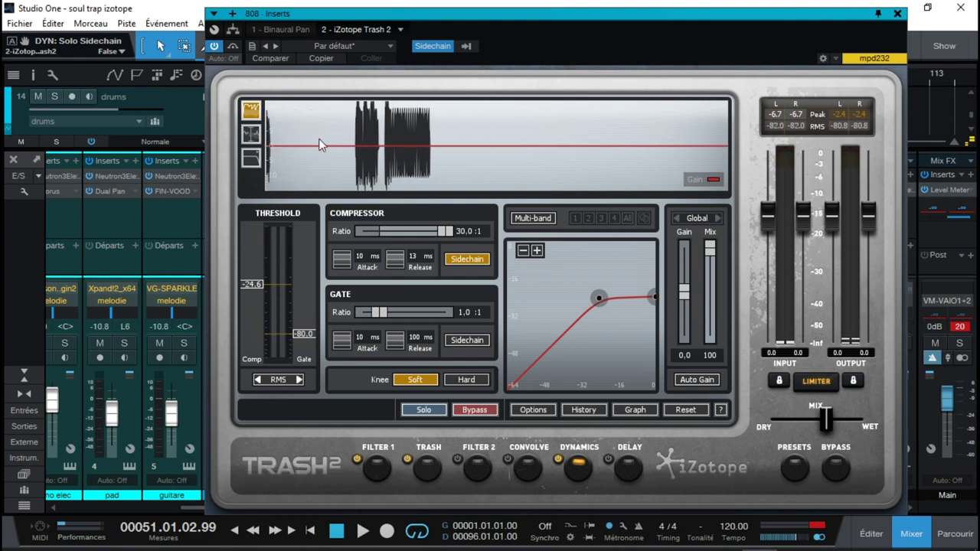
click(372, 472)
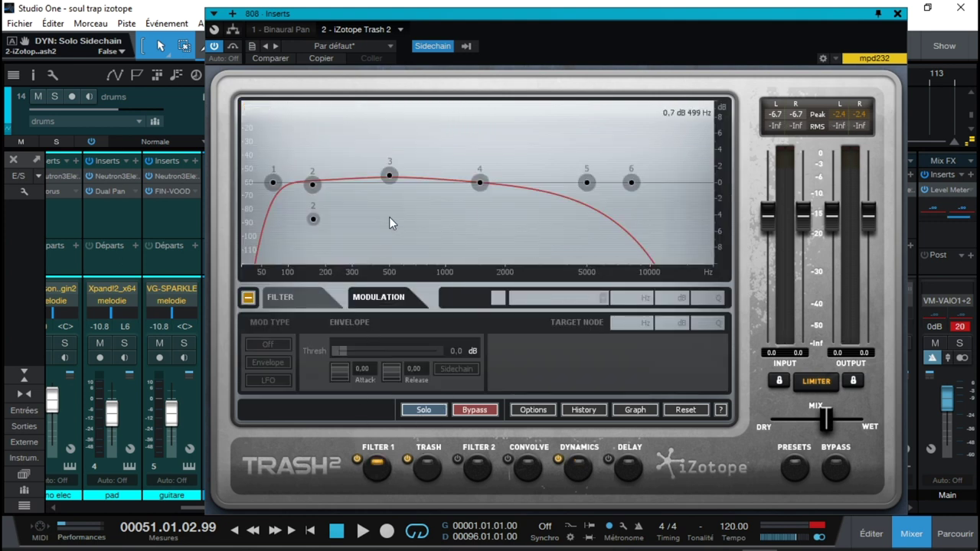
click(313, 219)
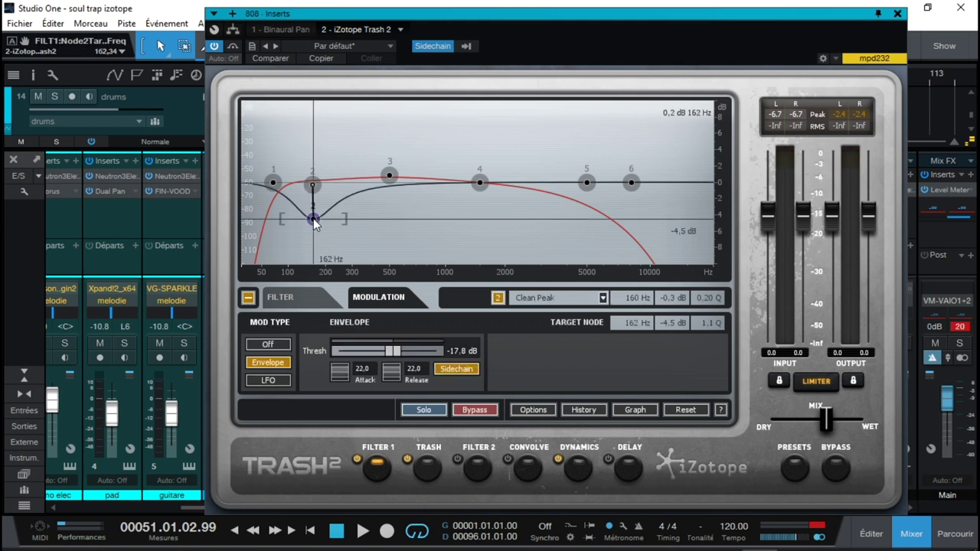
key(space)
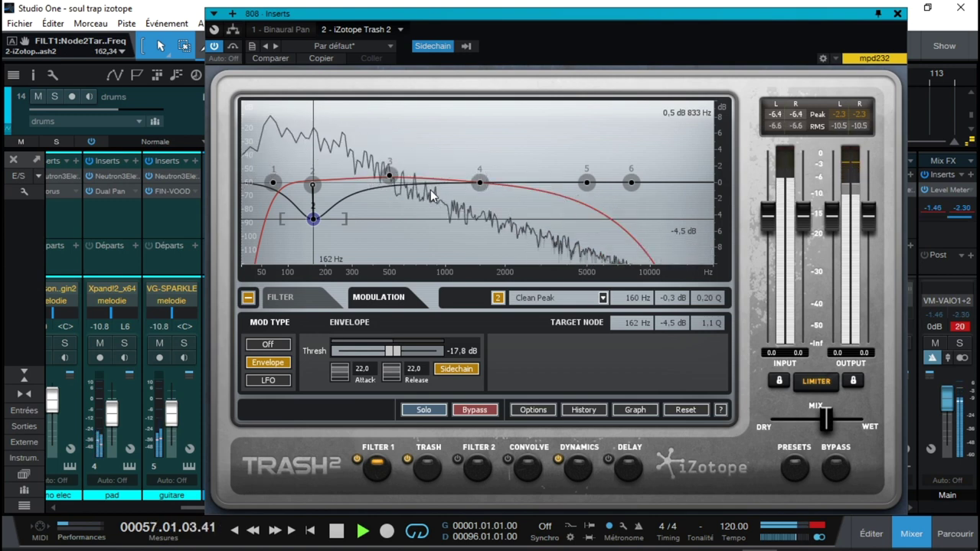
key(space)
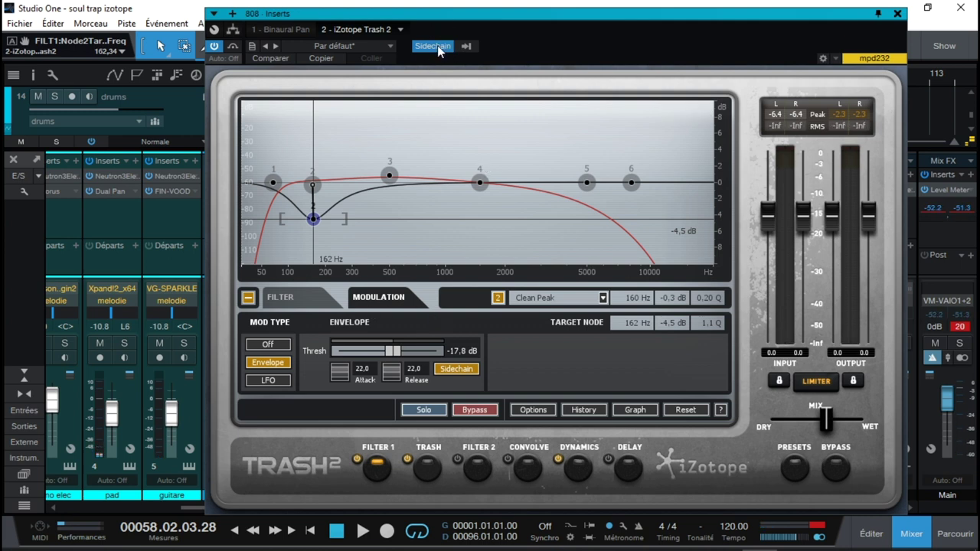
click(467, 46)
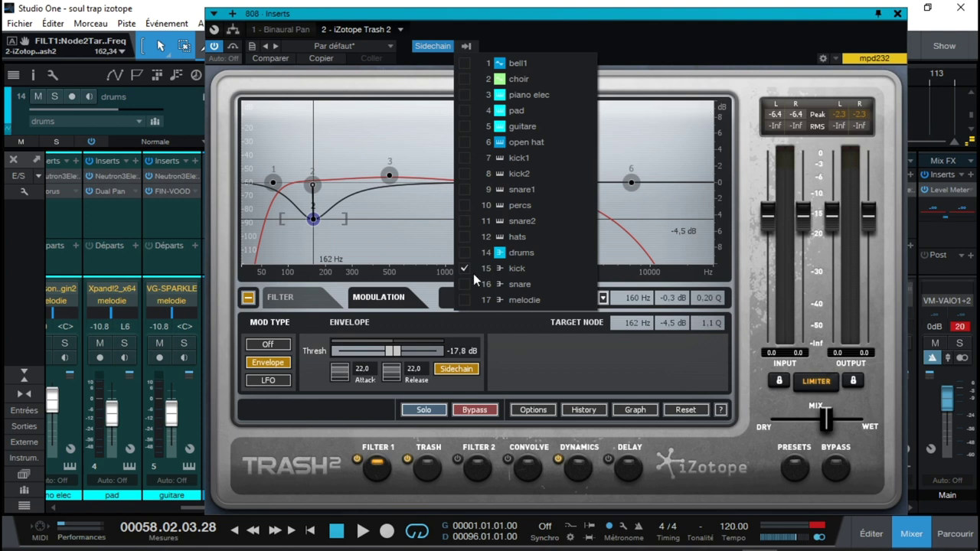
click(527, 386)
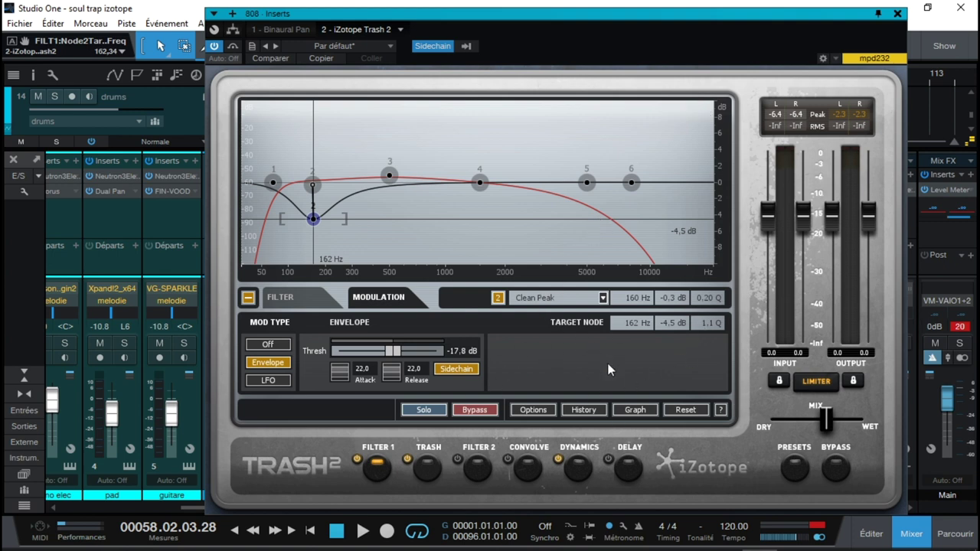
click(898, 15)
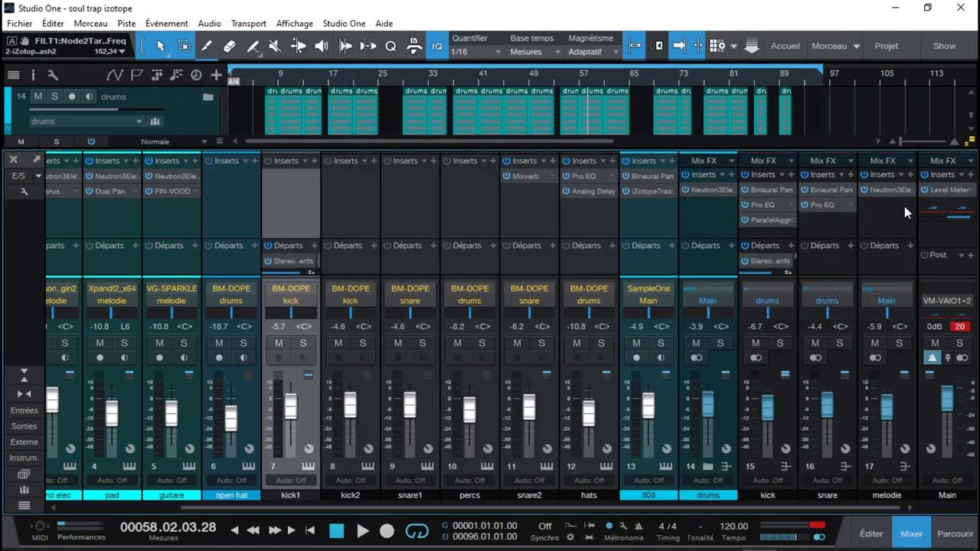
Reset the Main channel's clip indicator and play the song from the start.
click(960, 328)
drag(513, 506, 410, 509)
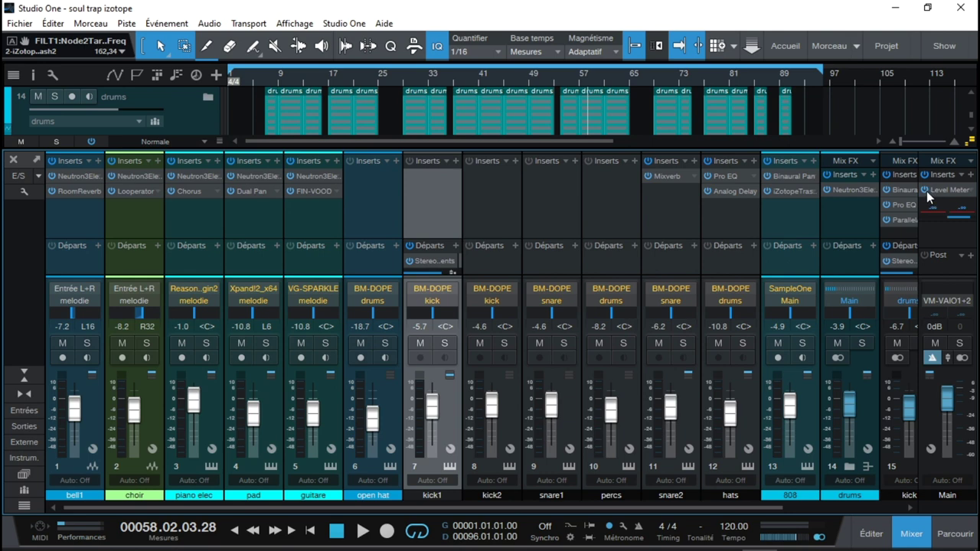
key(Home)
key(space)
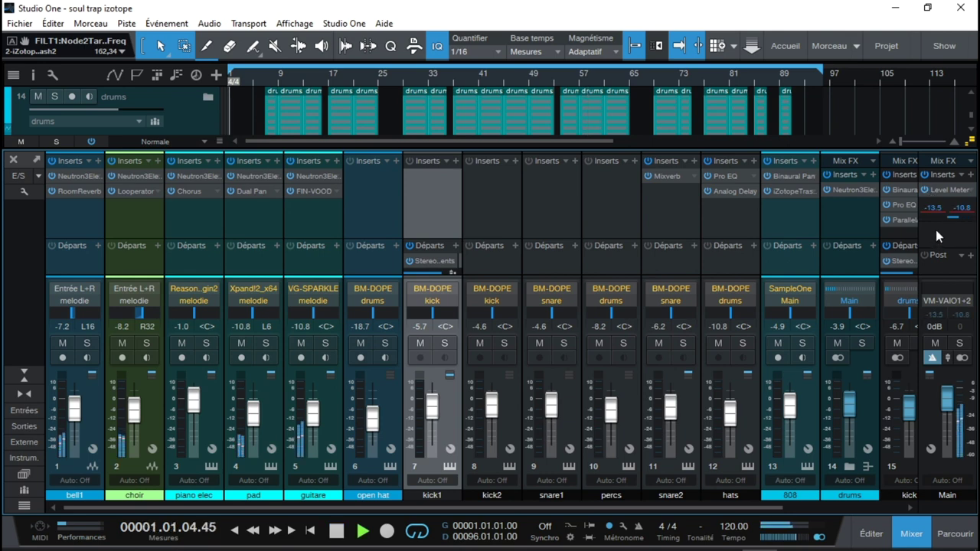
Check the Main channel's Level Meter during playback, reset the clip indicators and close the meter window.
click(941, 192)
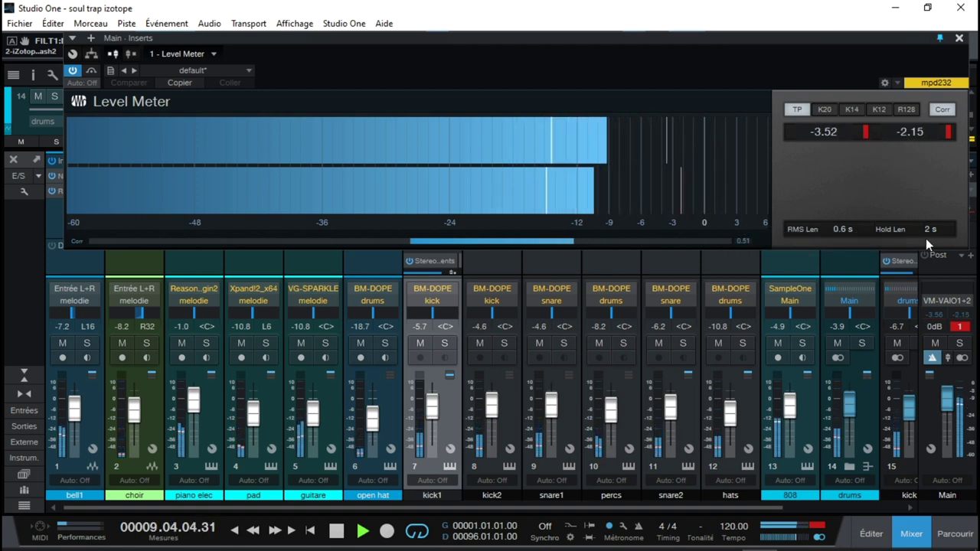
click(964, 327)
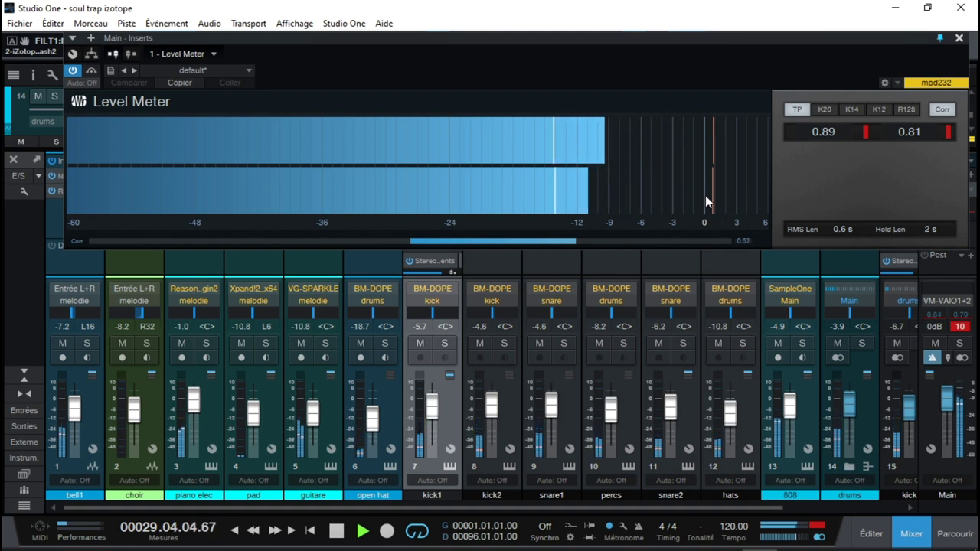
click(946, 136)
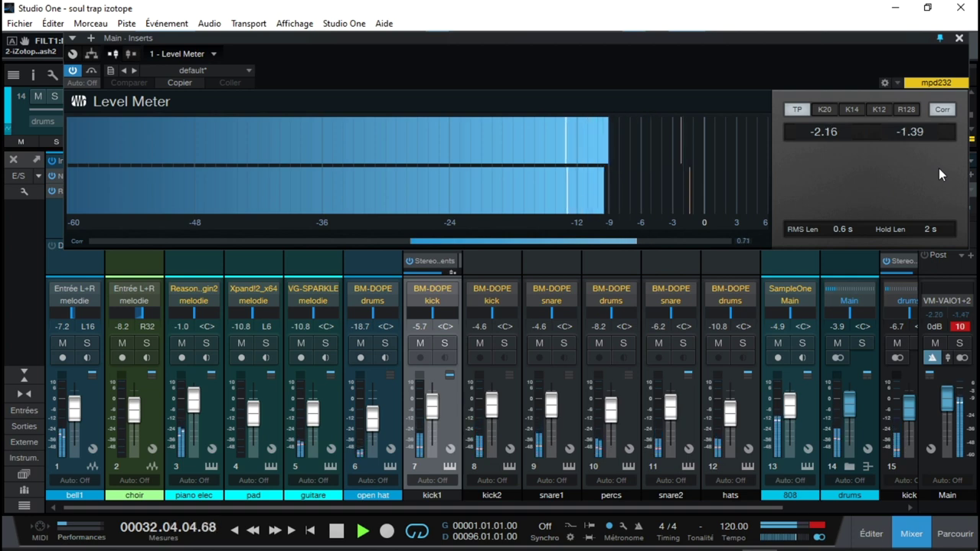
click(959, 38)
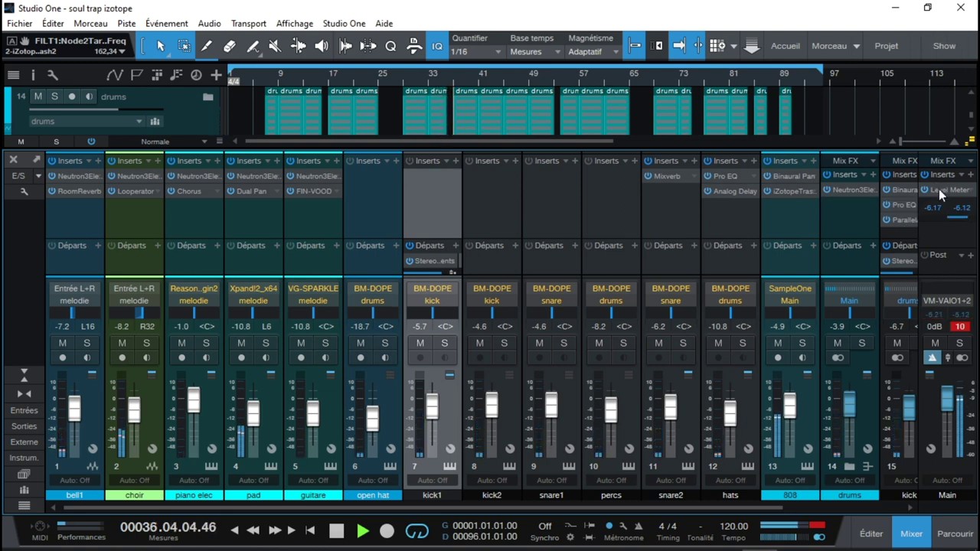
Expand the drums folder track in the arrangement and open the BM-DOPE instrument of its first part track.
mouse_move(940, 520)
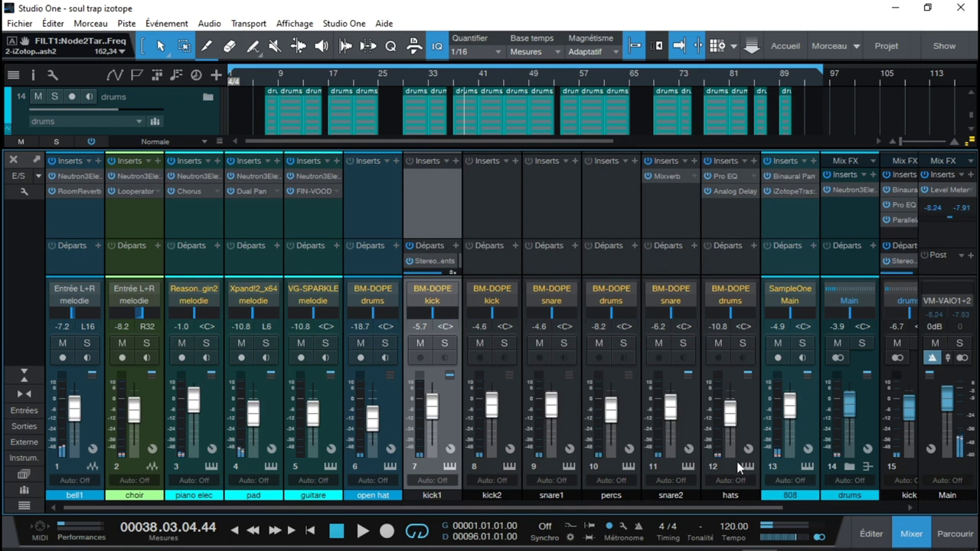
click(909, 534)
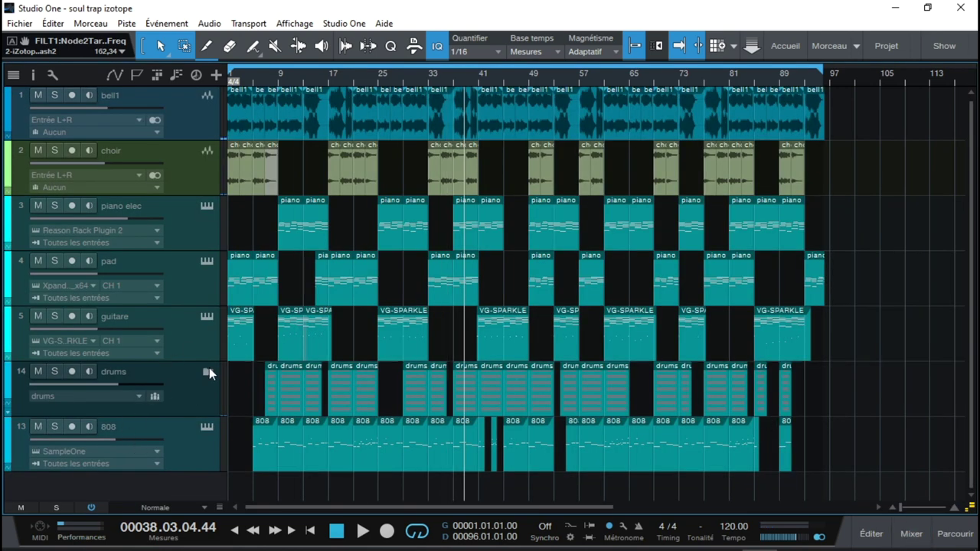
click(208, 372)
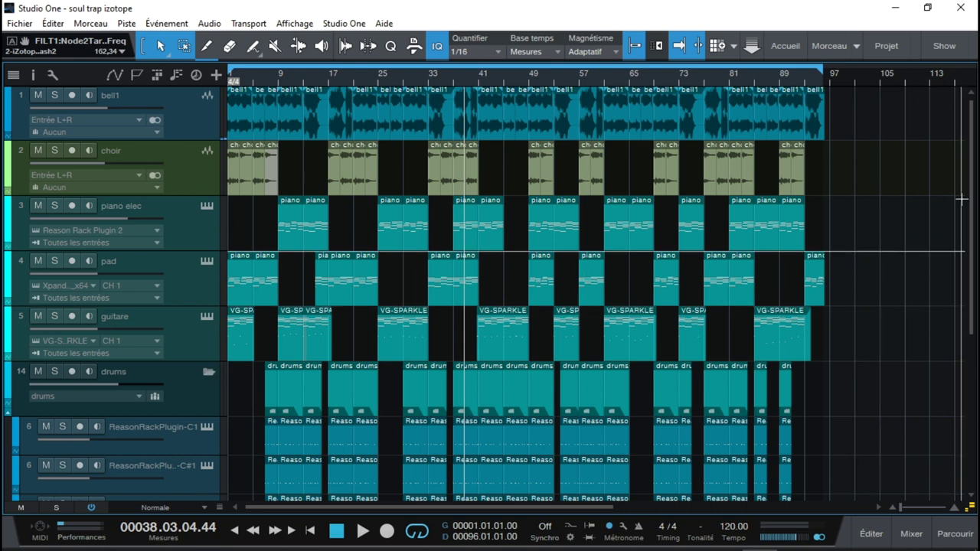
scroll(963, 159, down, 3)
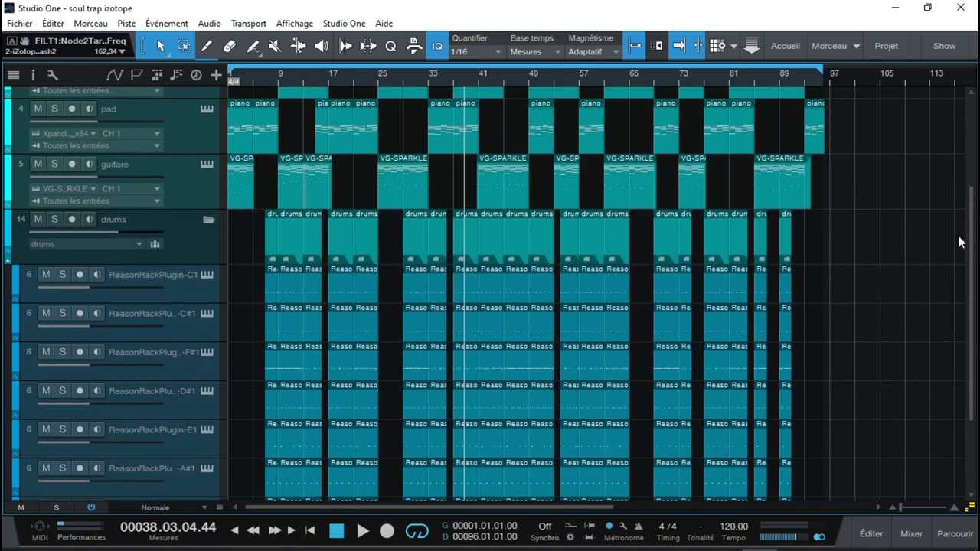
click(208, 274)
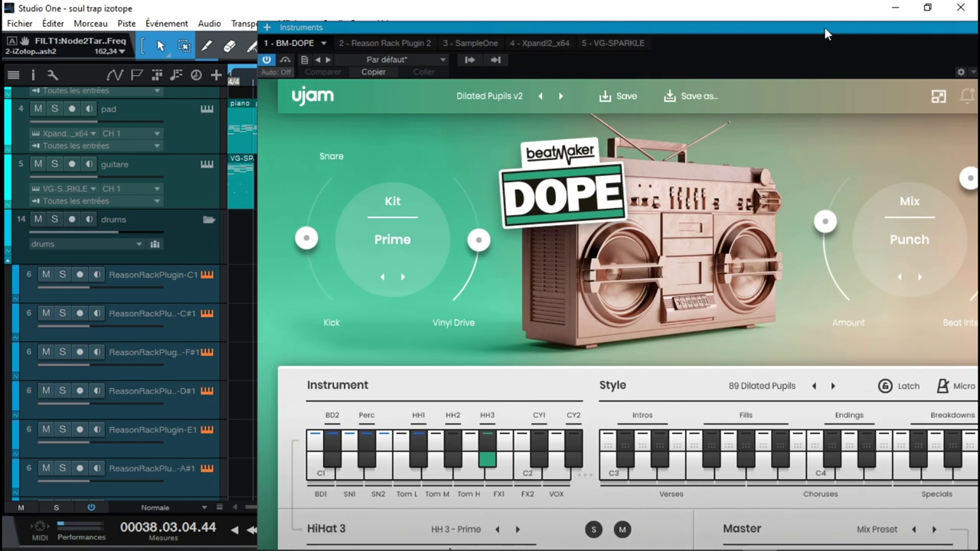
drag(825, 27, 704, 16)
click(822, 89)
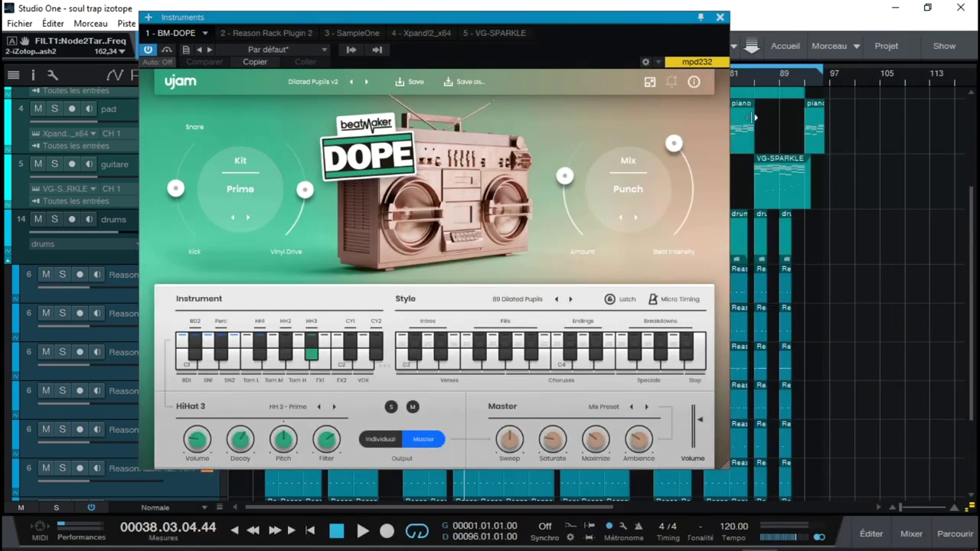
drag(589, 27, 784, 26)
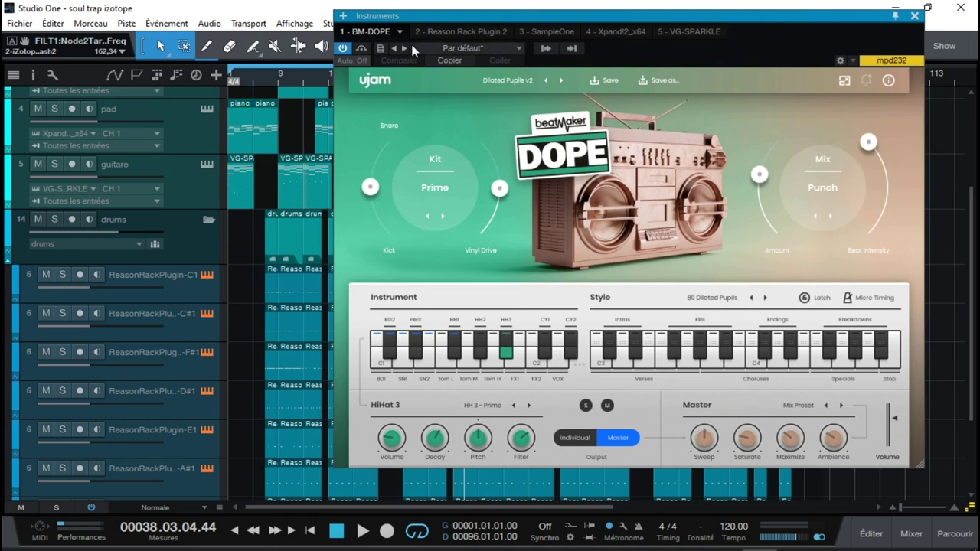
Audition the drums folder track in solo from about bar 9, close the BM-DOPE window and clear the solo.
click(279, 87)
key(space)
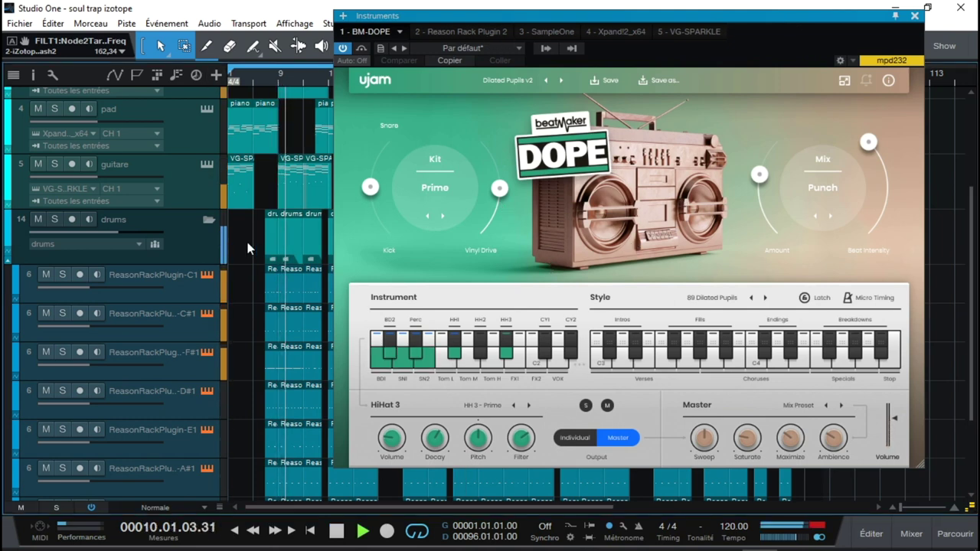
click(54, 219)
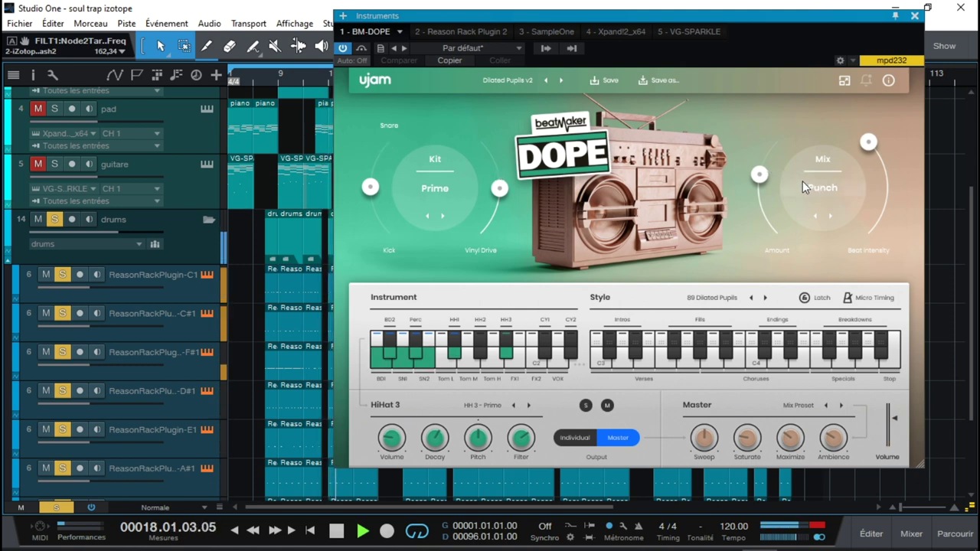
click(914, 16)
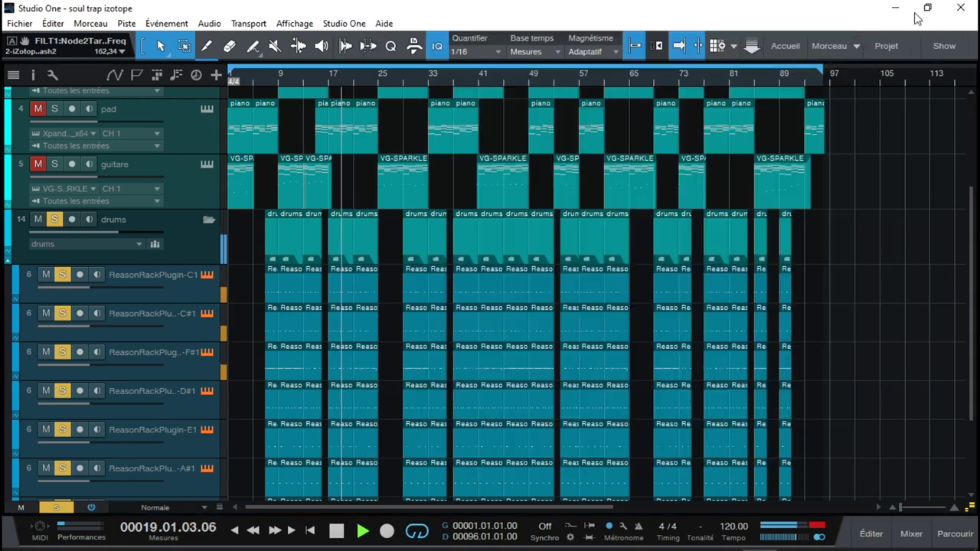
click(49, 222)
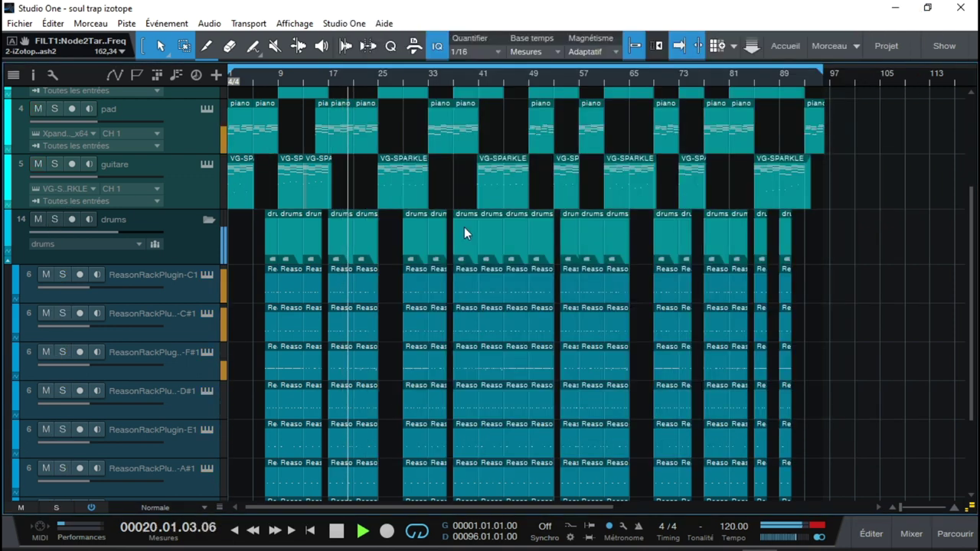
Show the mixer during playback with the bus channels beside the Main channel.
mouse_move(683, 523)
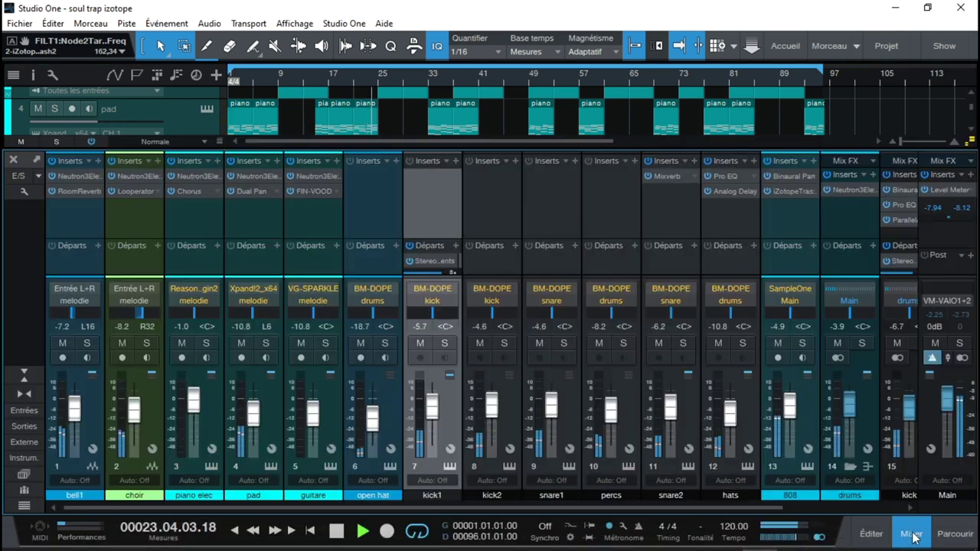
click(911, 535)
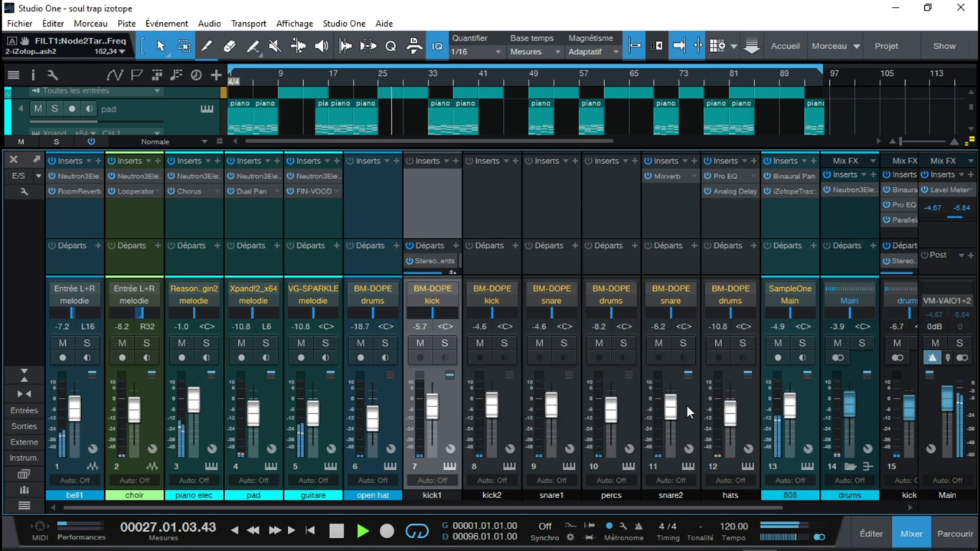
drag(689, 508, 819, 507)
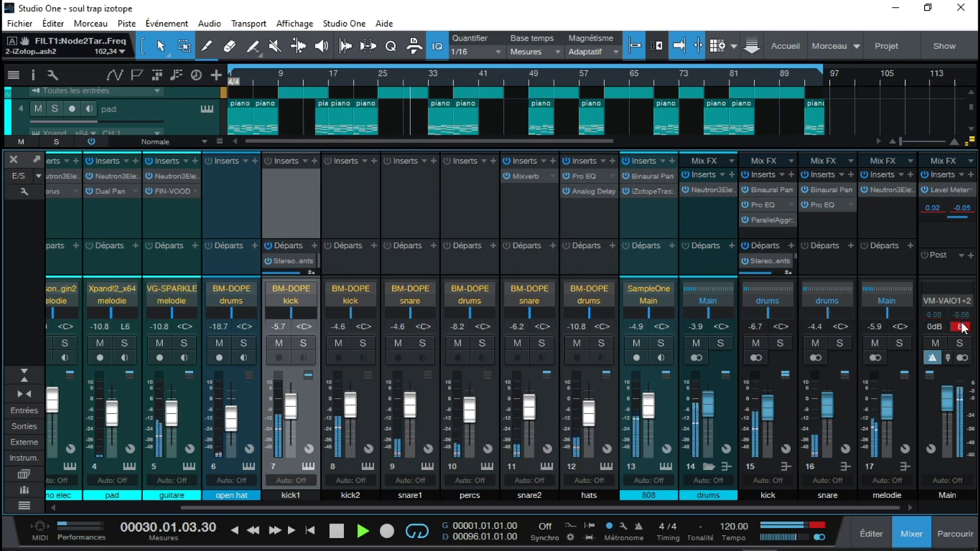
Insert the PreSonus Limiter from the effects browser on the Main channel and place it before the Level Meter.
click(954, 534)
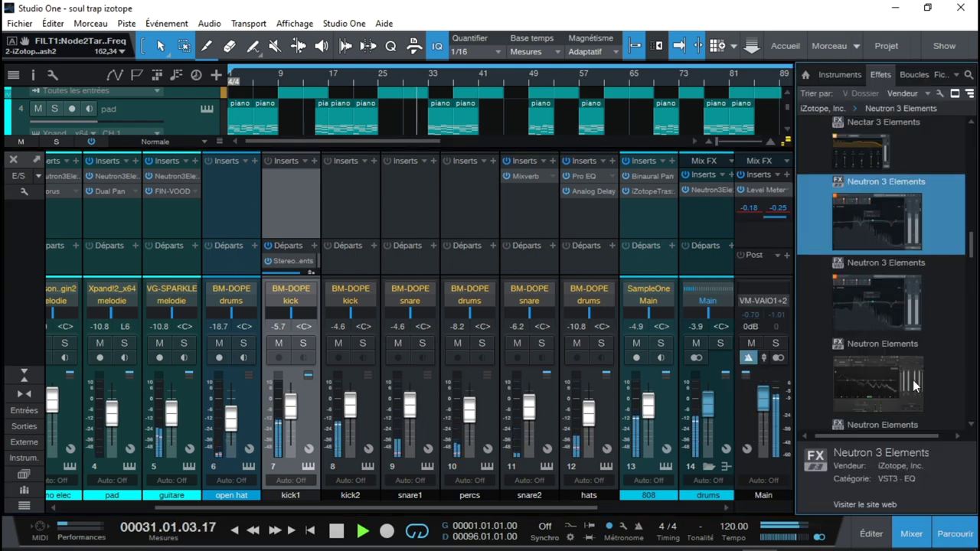
drag(971, 247, 972, 394)
click(821, 358)
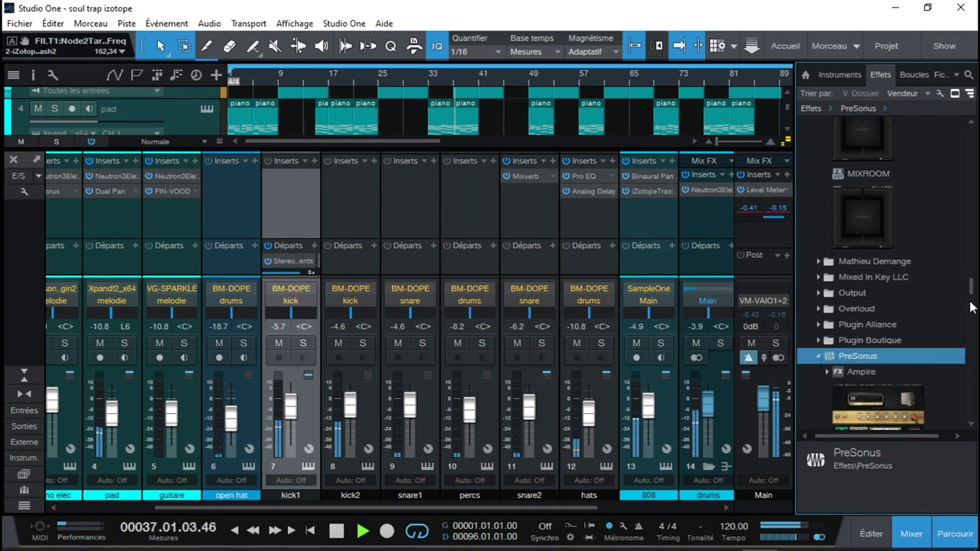
drag(973, 291, 973, 330)
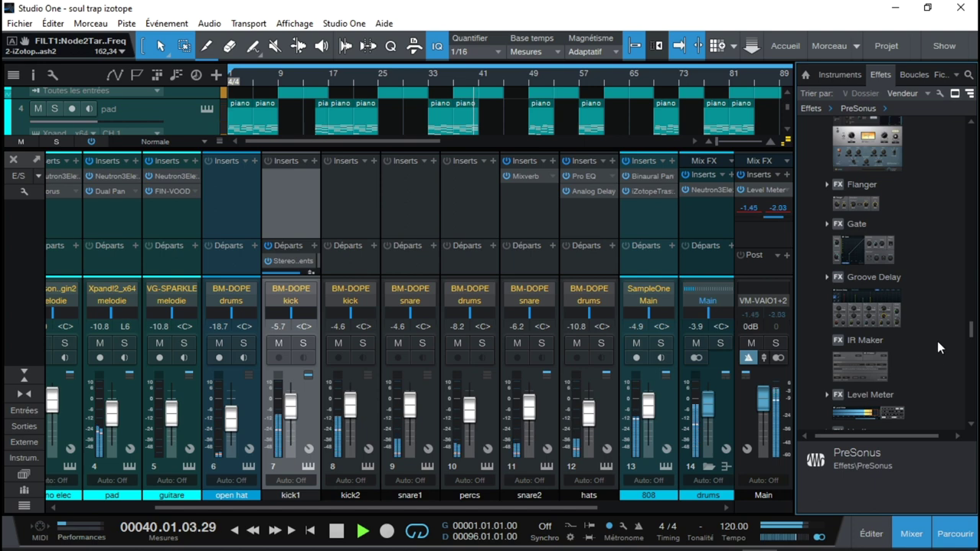
scroll(973, 337, down, 2)
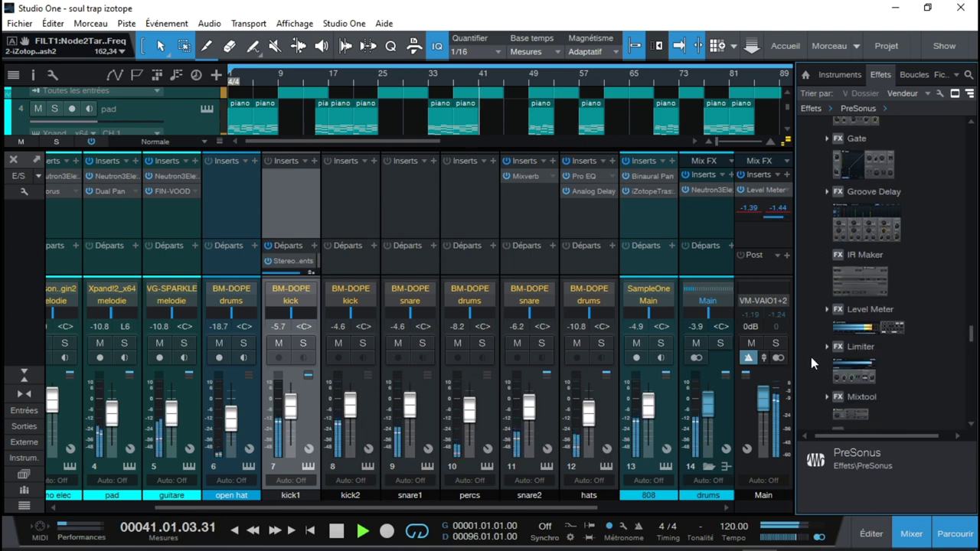
drag(846, 362, 759, 232)
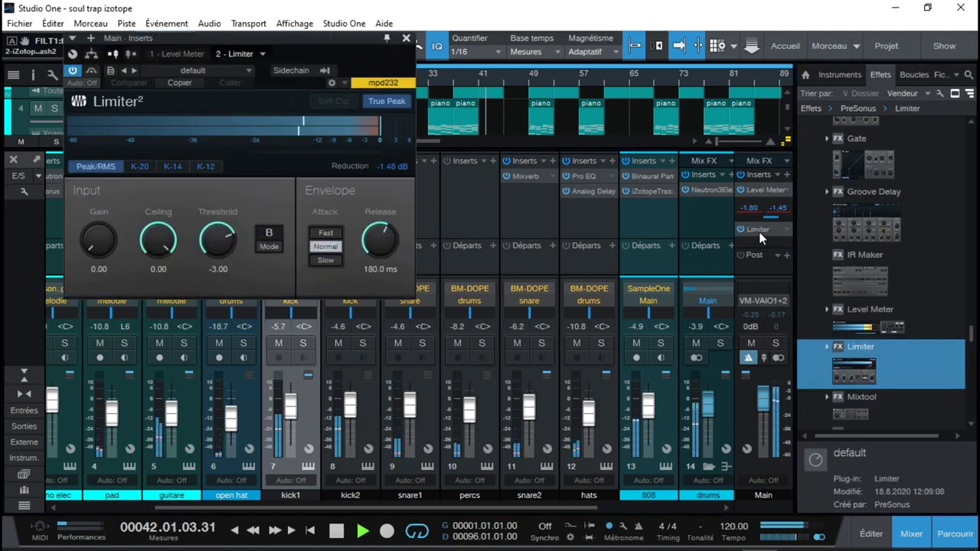
drag(766, 191, 761, 244)
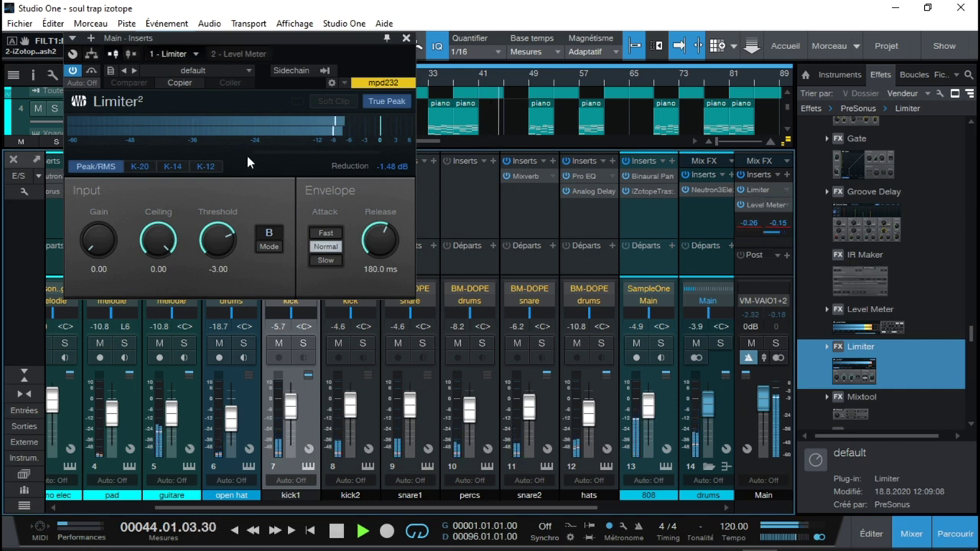
Load the "- 3 db limiting" preset in the Main channel's Limiter, close its window and stop playback.
click(242, 69)
click(208, 117)
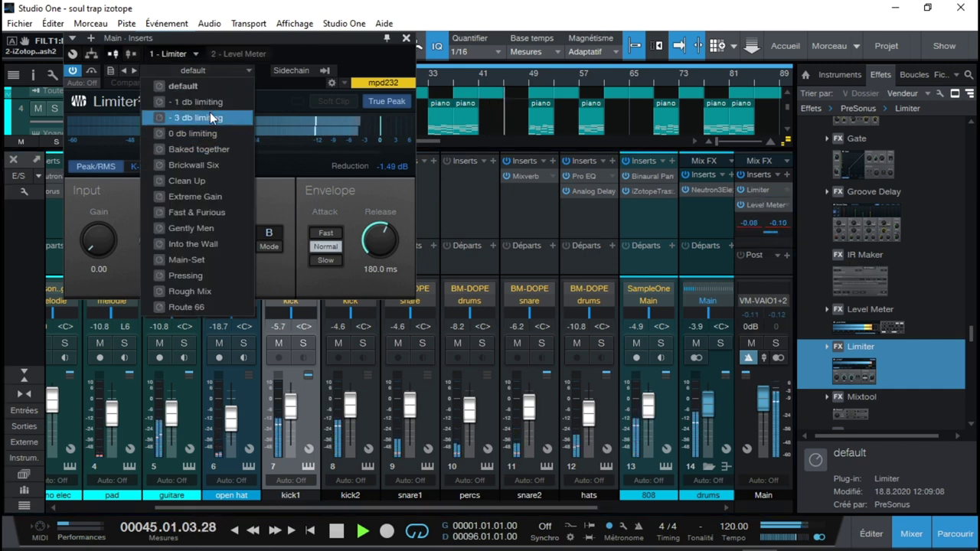
click(407, 221)
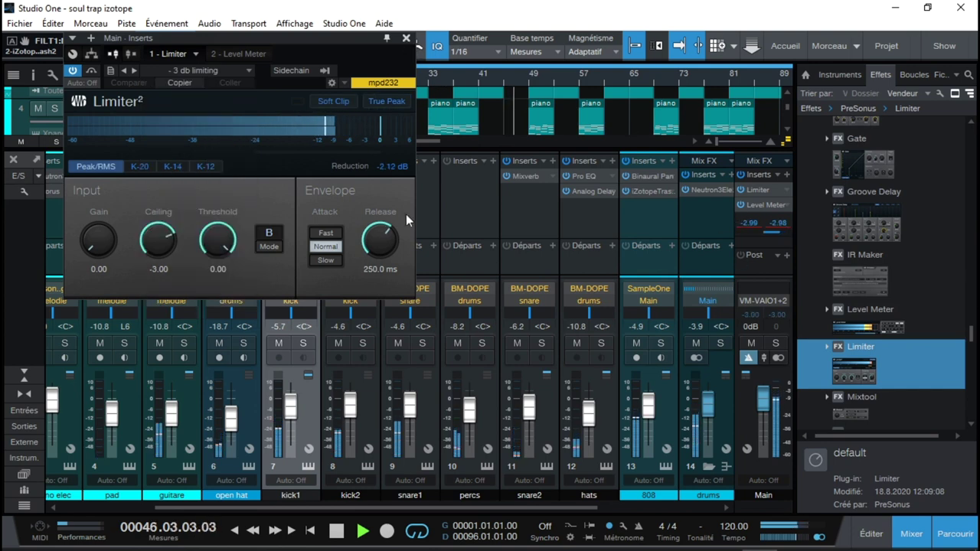
click(406, 37)
click(751, 241)
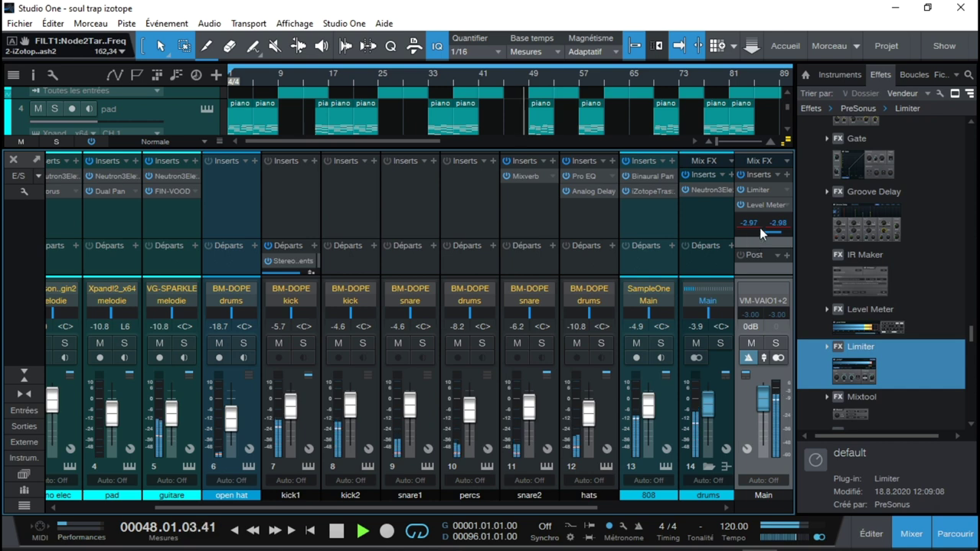
key(space)
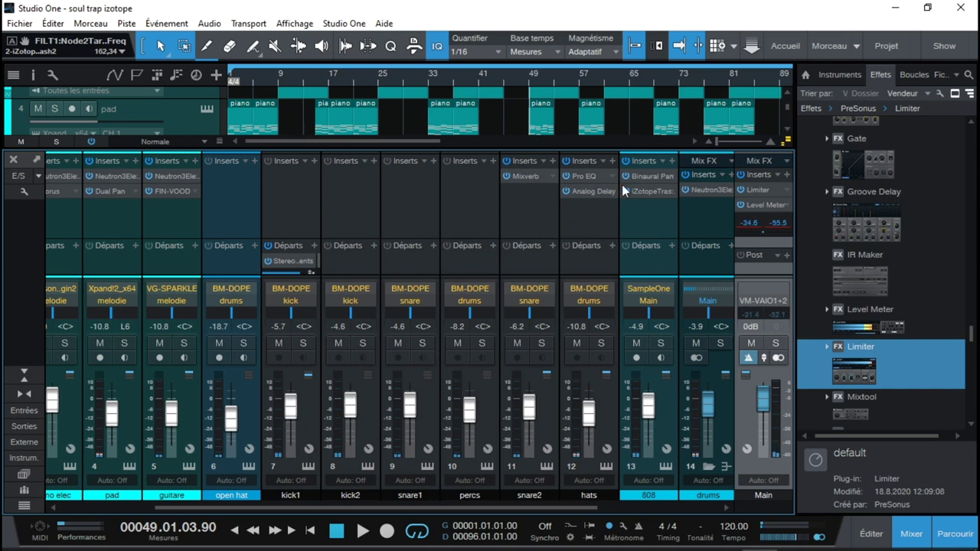
Show the Neutron 3 Elements insert of the guitare channel and close its window.
click(175, 176)
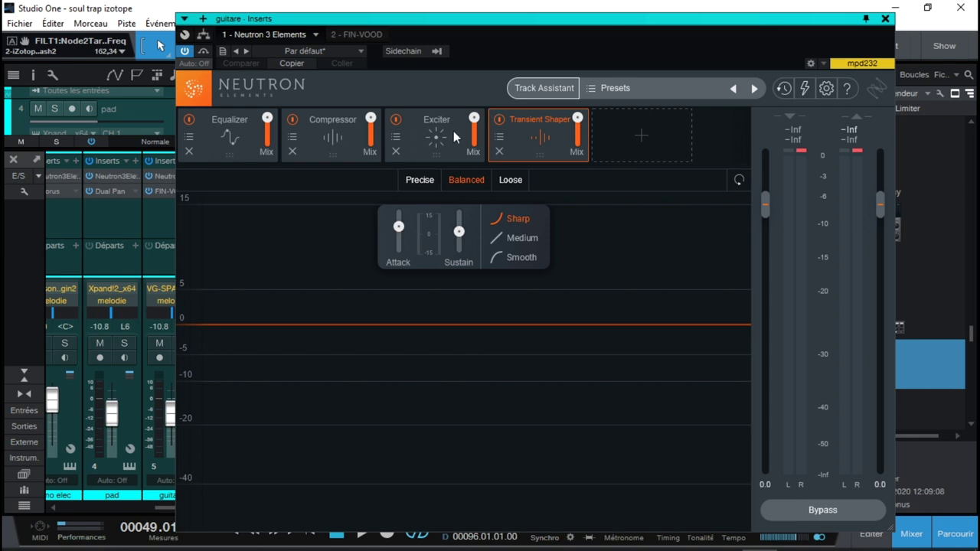
click(885, 18)
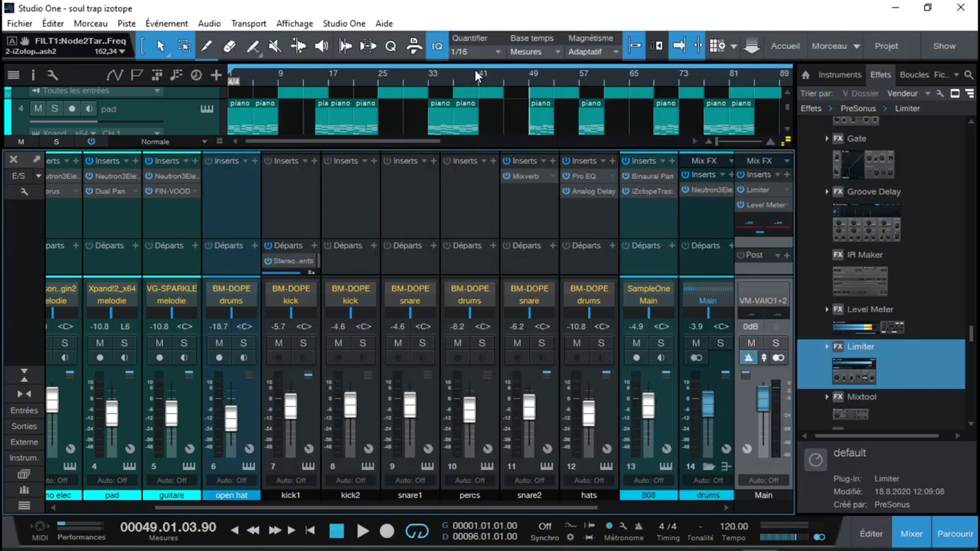
Check the processor load per device in the performance monitor during playback from the song's start, and close the monitor.
click(66, 527)
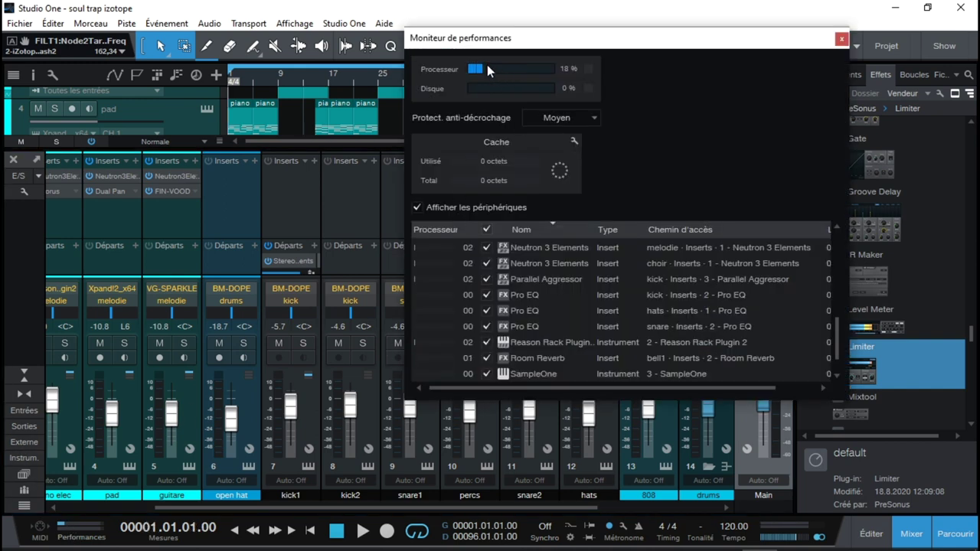
key(space)
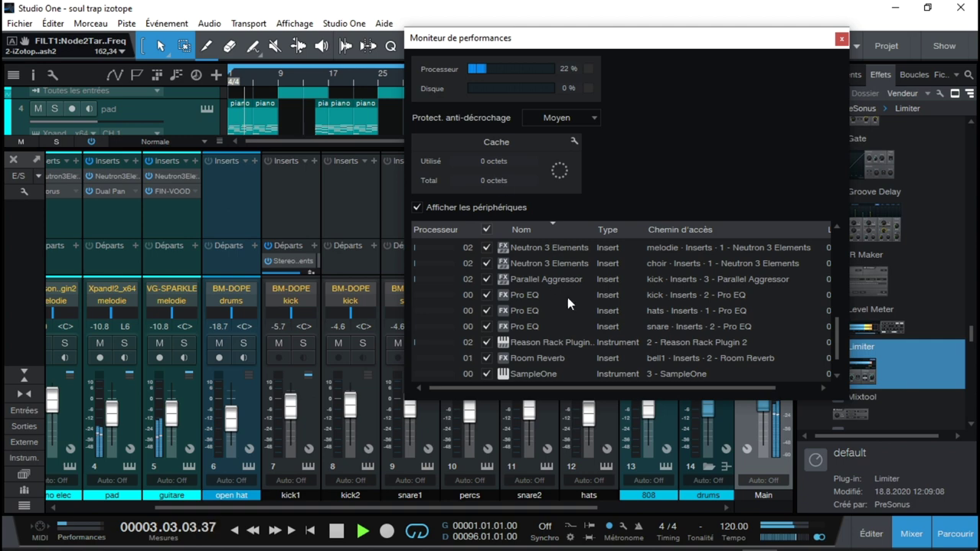
click(842, 39)
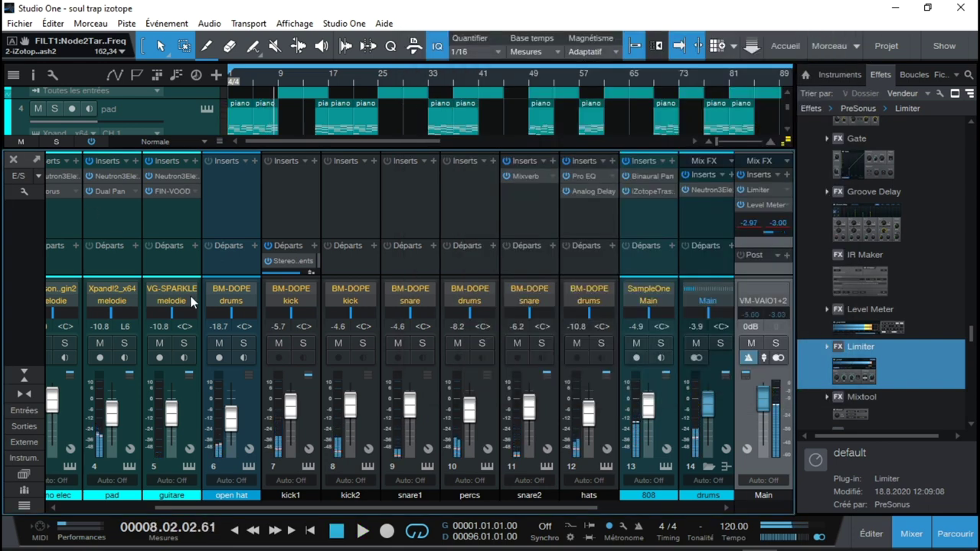
Review the insert effects across the mixer channels and view iZotope Trash 2 on the 808 channel, closing its window.
drag(280, 506, 224, 509)
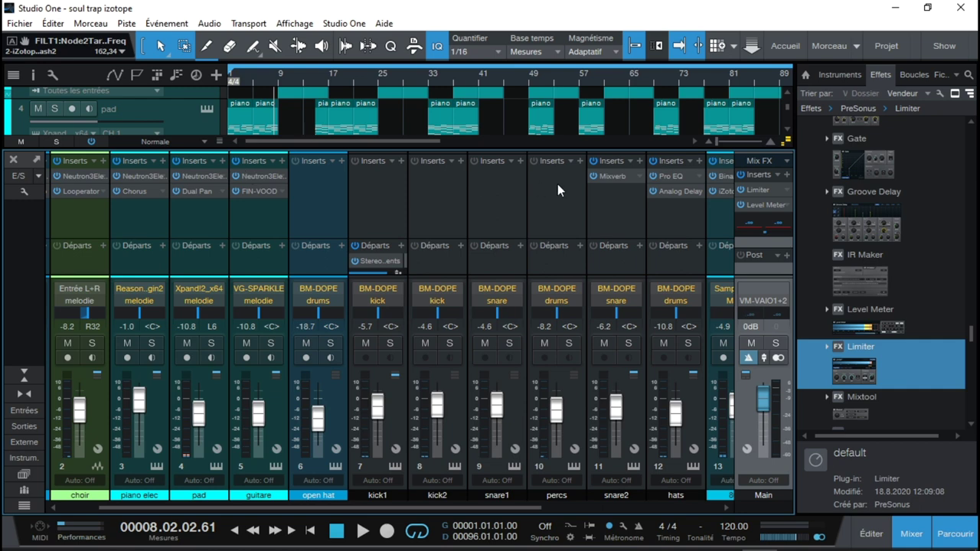
drag(463, 504, 575, 501)
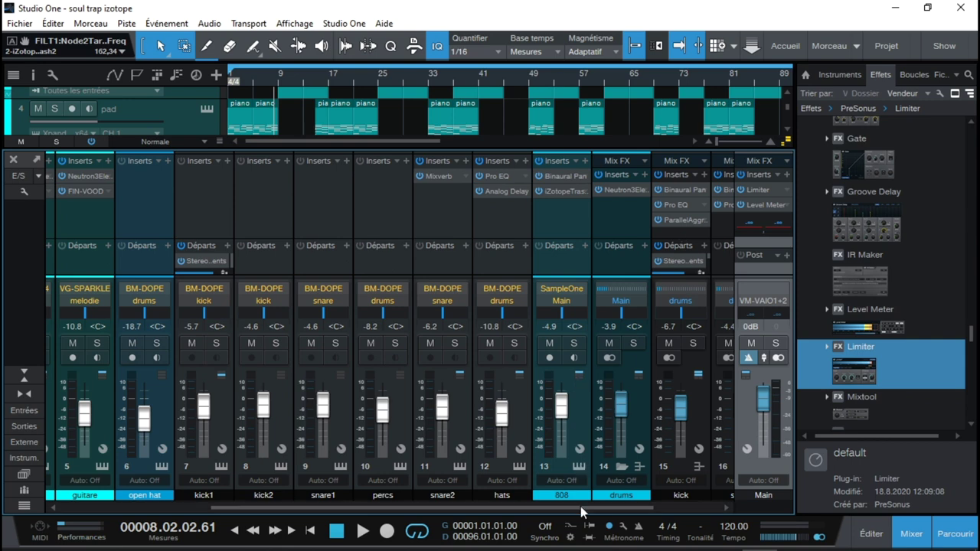
scroll(580, 510, right, 2)
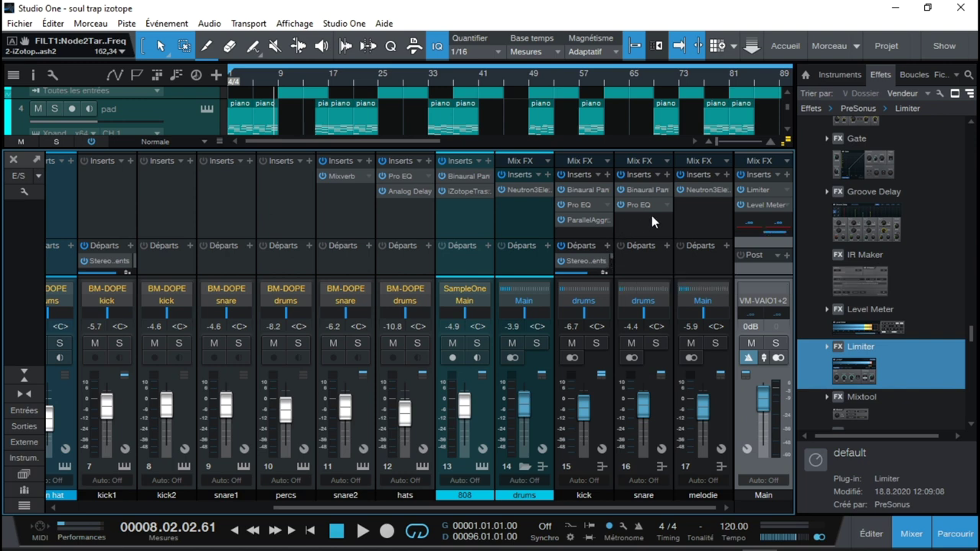
click(471, 192)
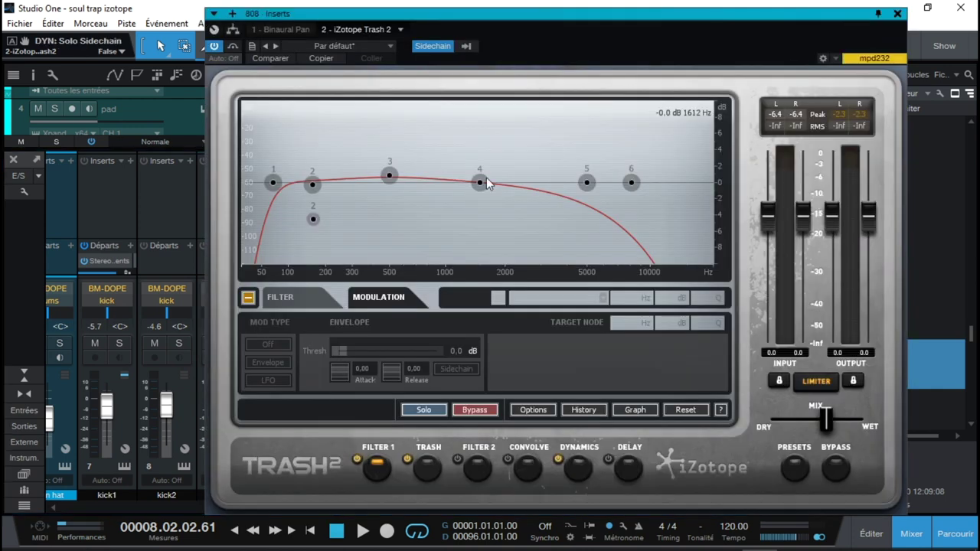
click(898, 13)
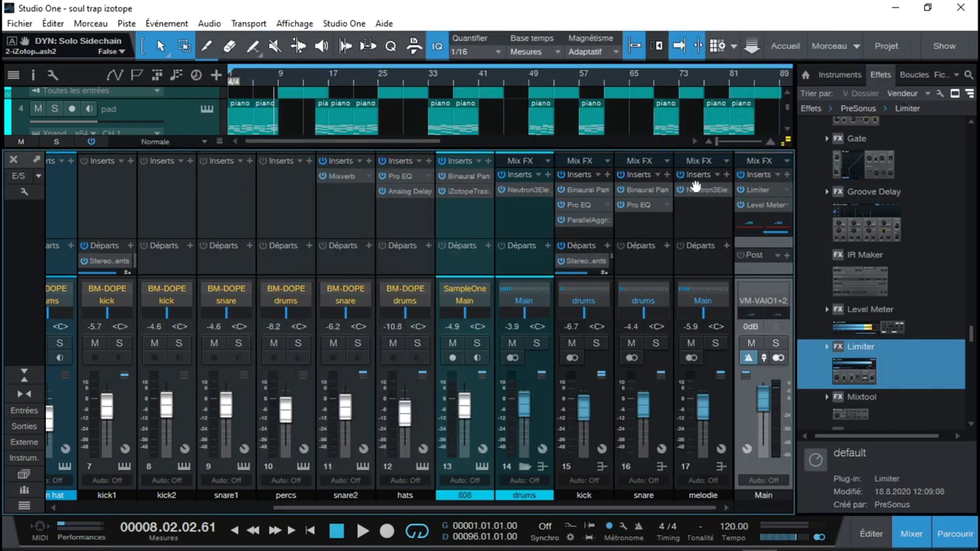